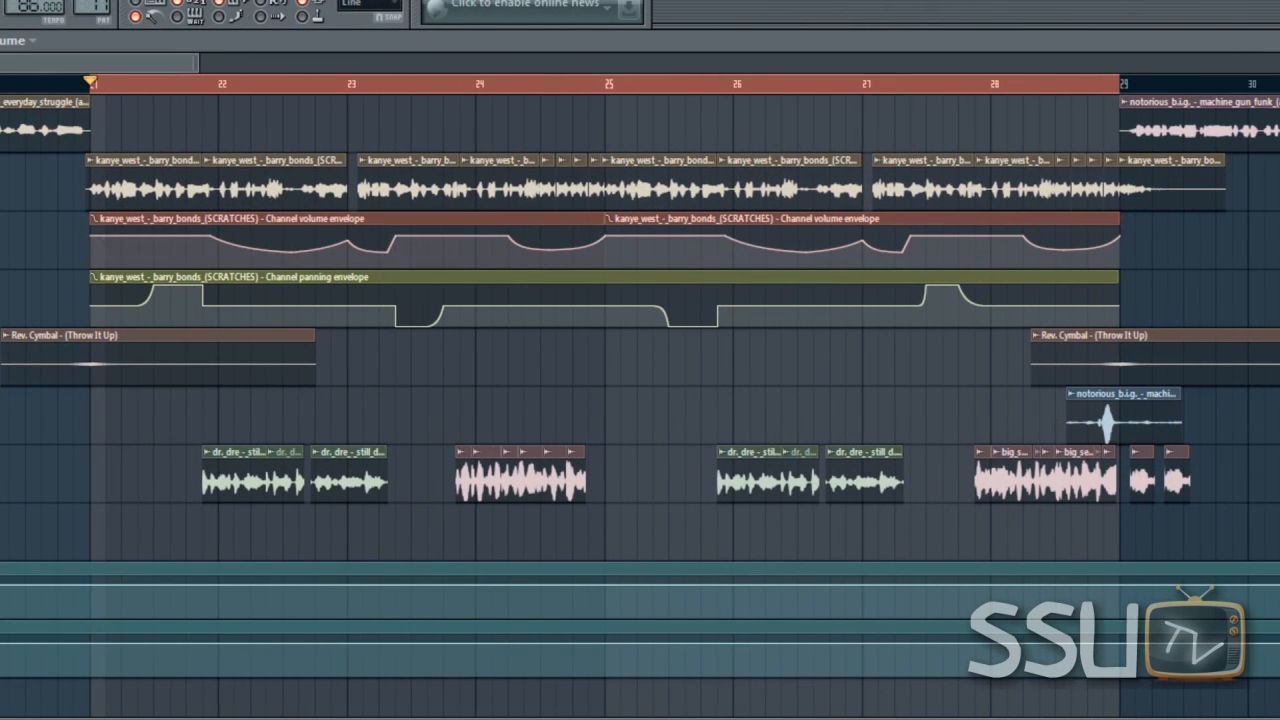
- Examine the chopped Barry Bonds scratch clips and their volume and panning envelopes in bars 21 to 28
scroll(220, 243, up, 2)
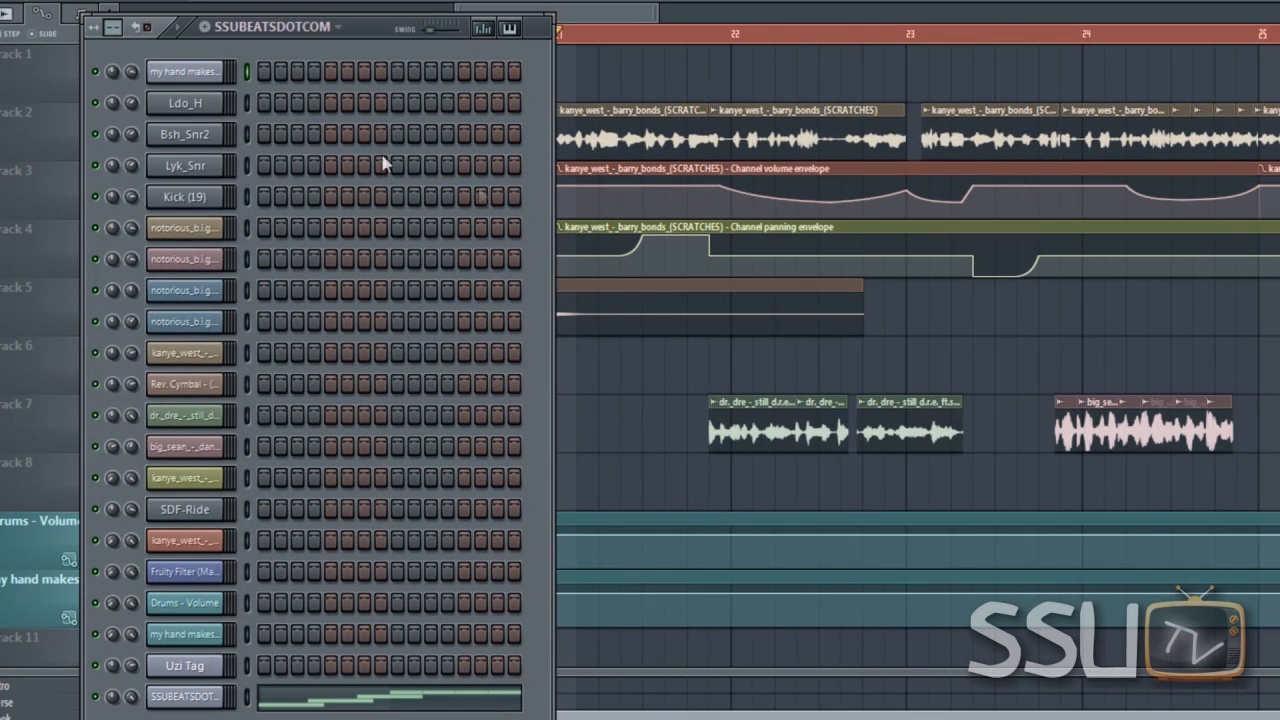
key(F6)
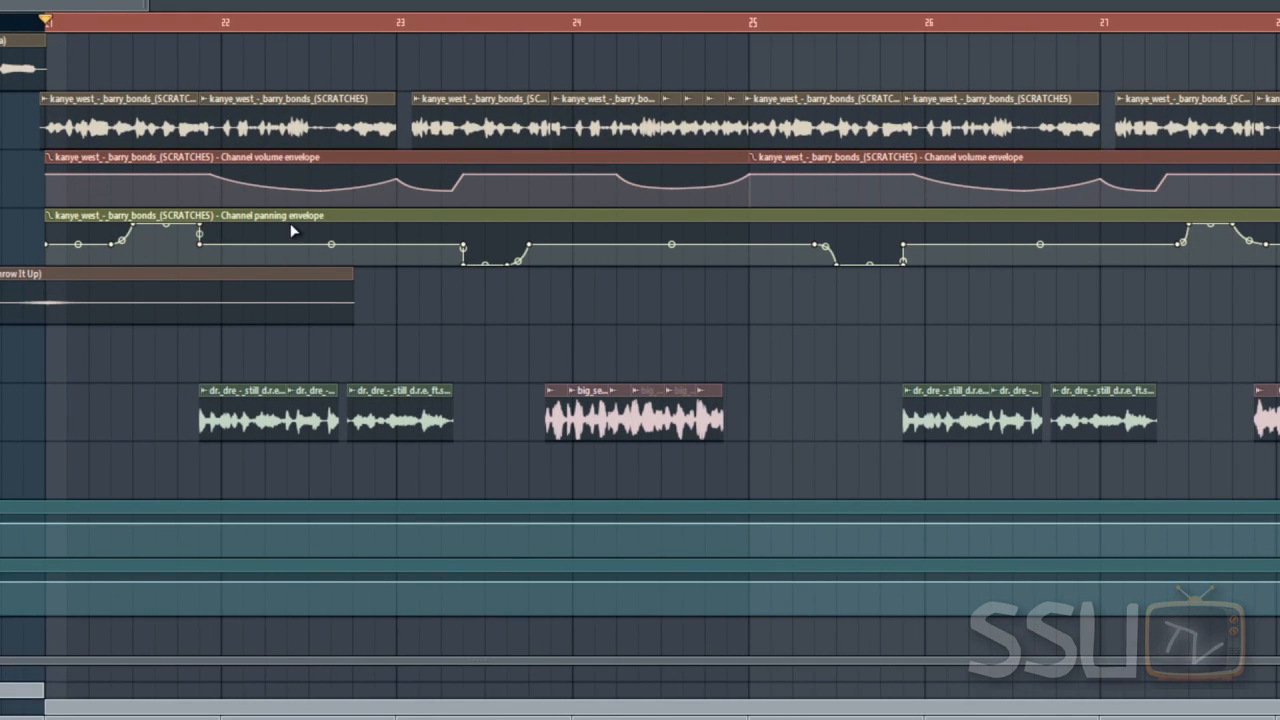
drag(645, 317, 460, 370)
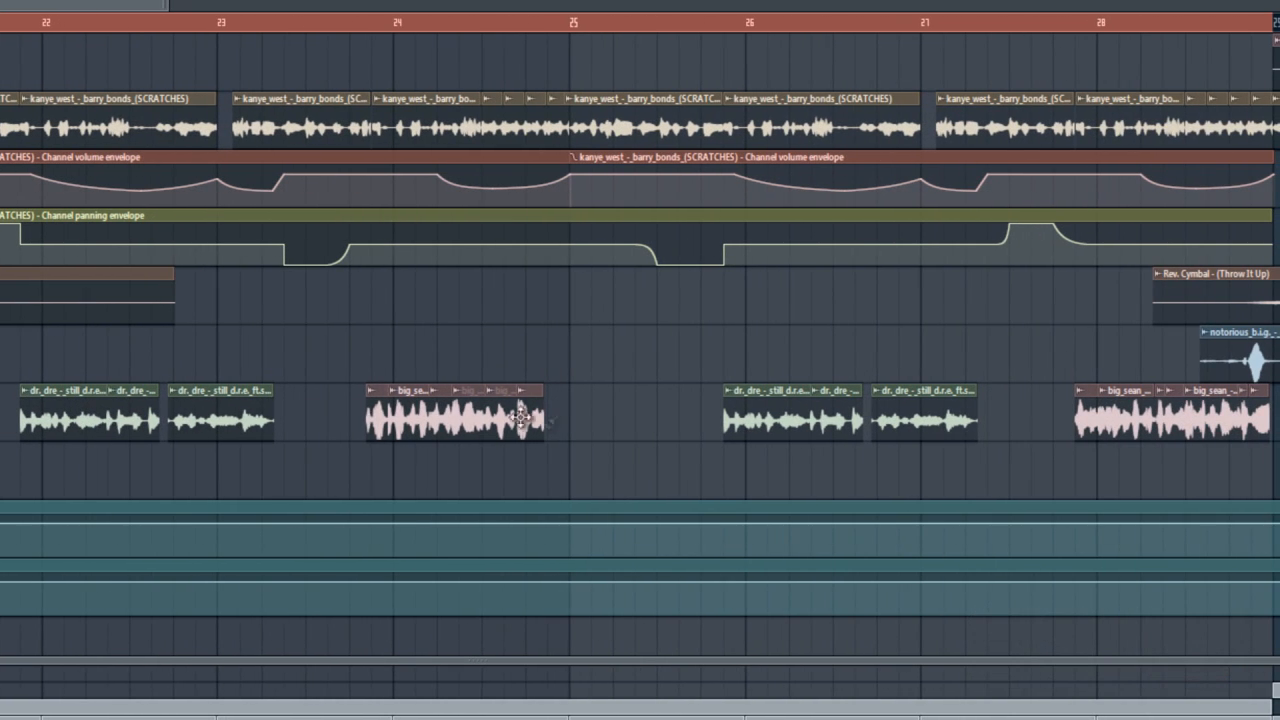
scroll(527, 403, up, 4)
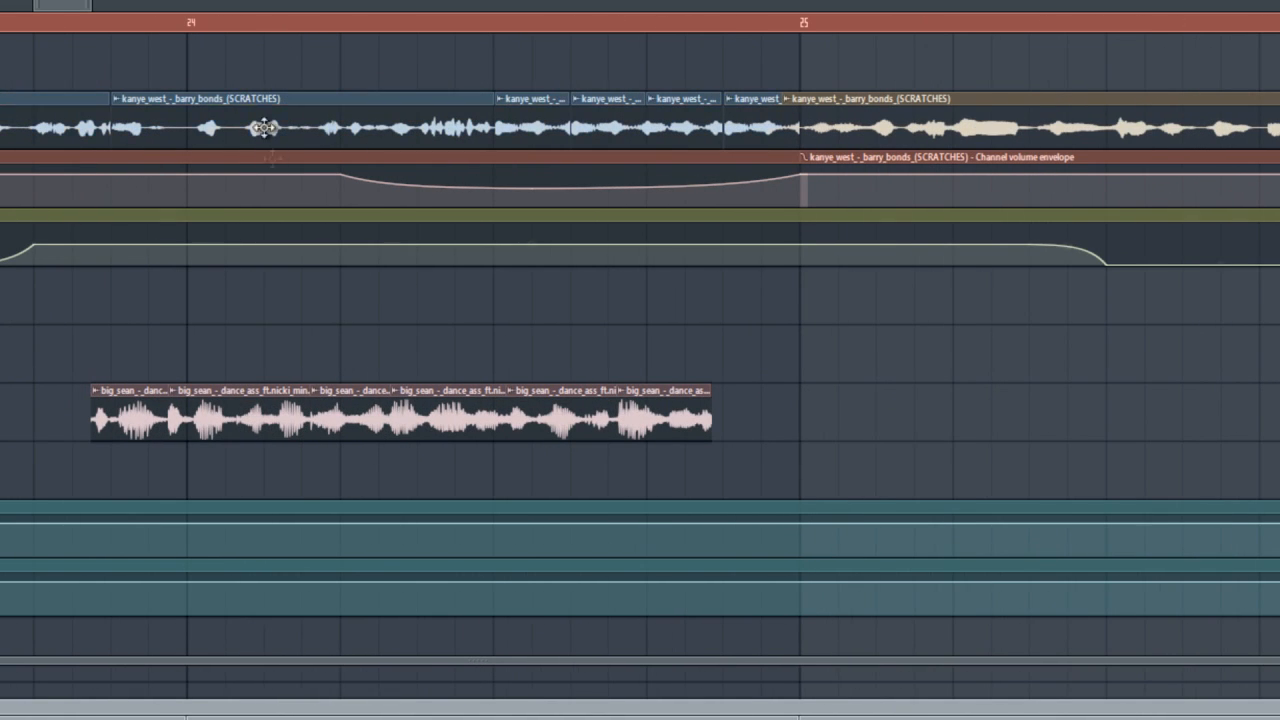
scroll(441, 318, down, 5)
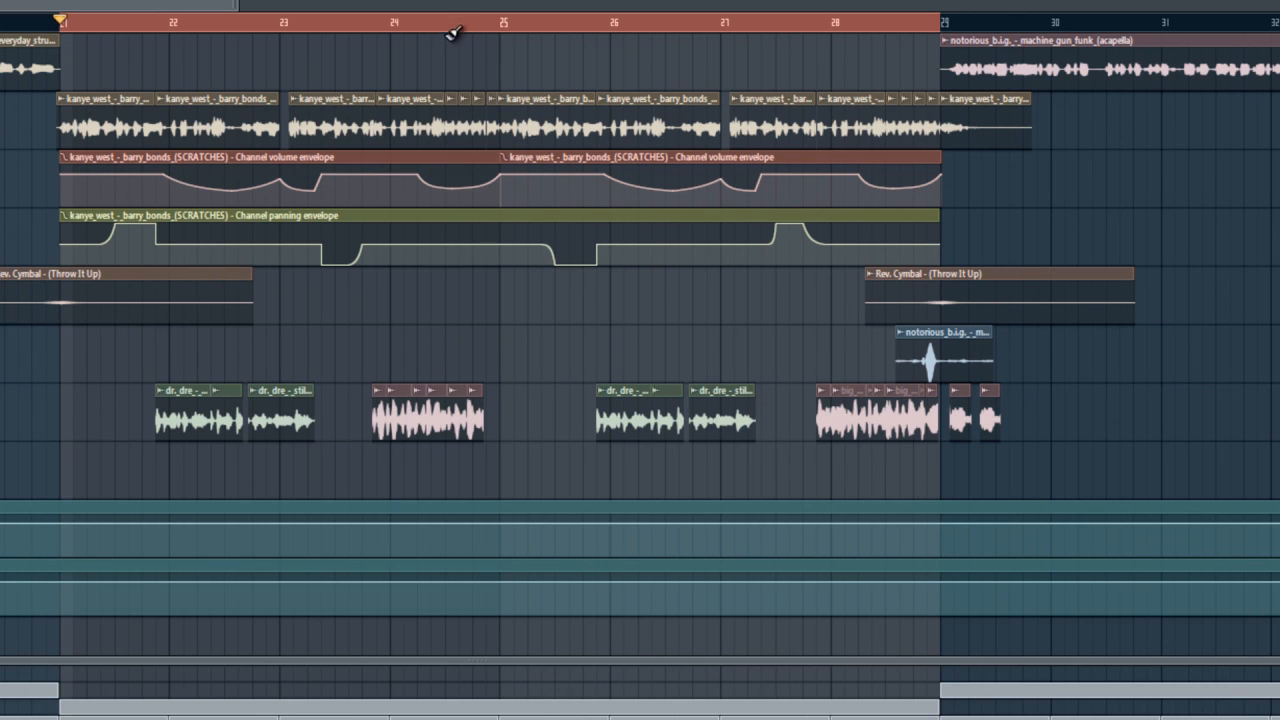
- Play through the hook section from bar 21 to the end of bar 28 and stop playback
key(space)
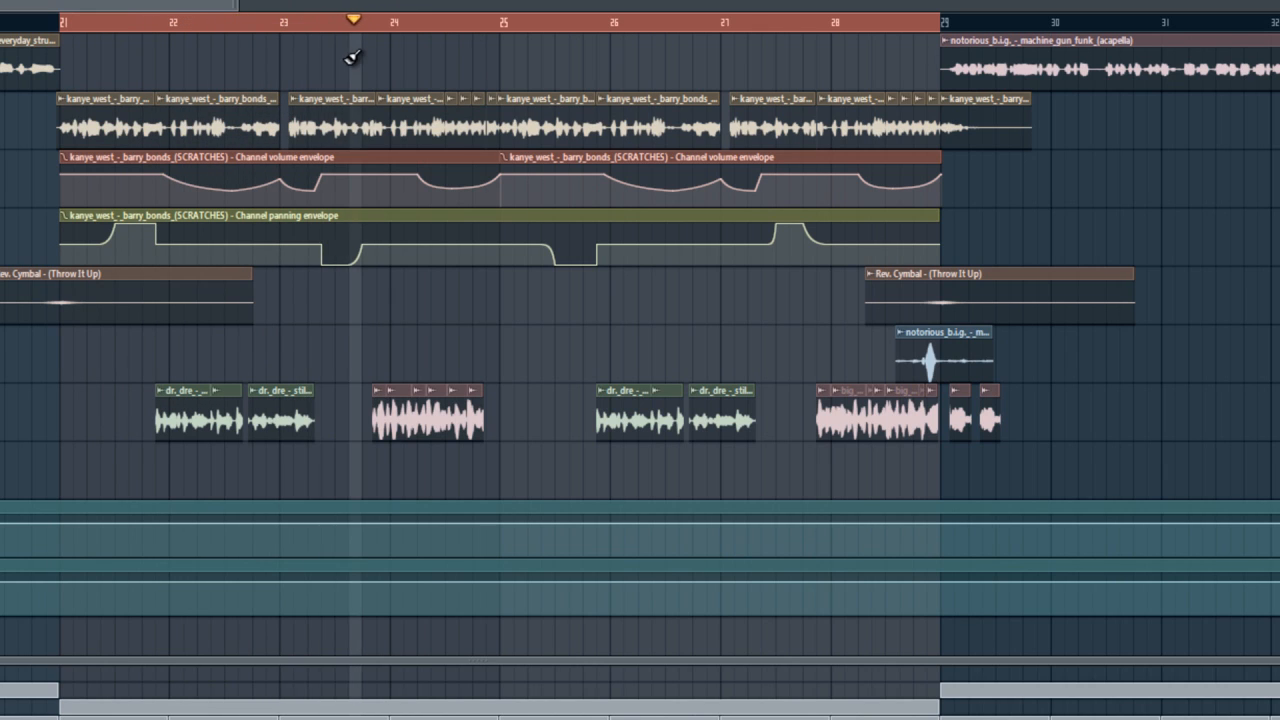
click(628, 100)
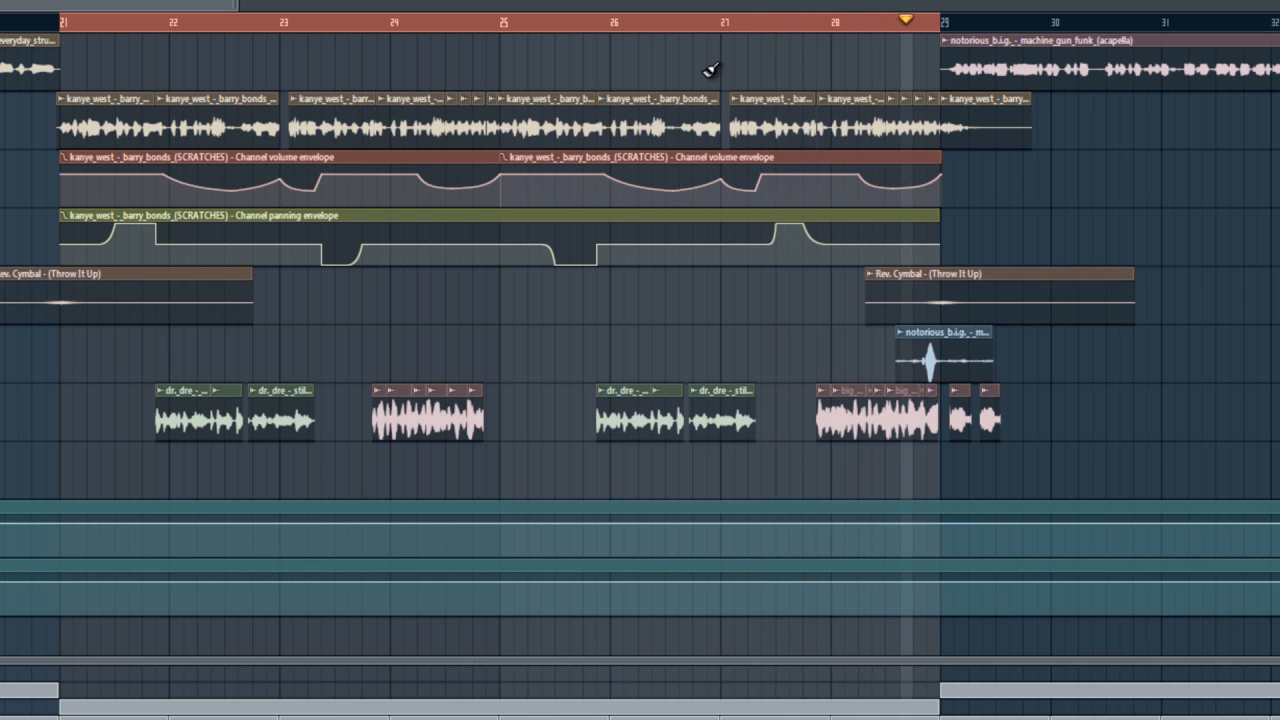
key(space)
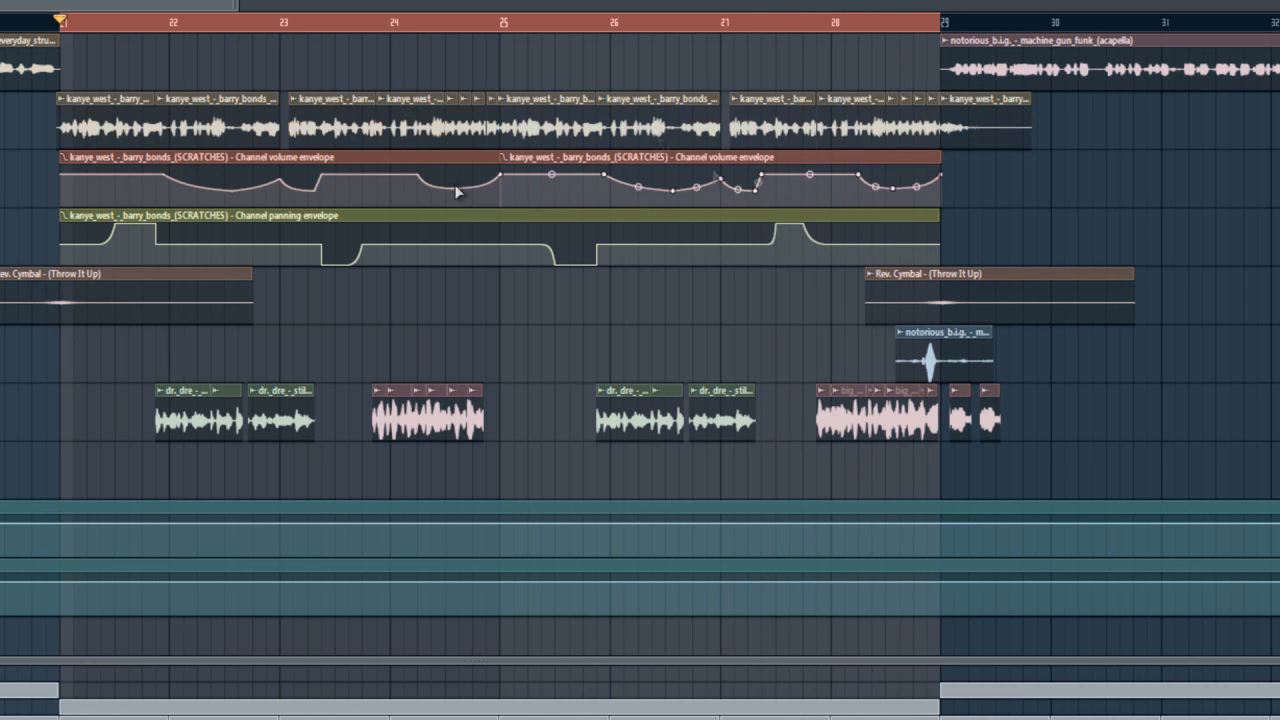
- Examine the chopped scratch clips up close and their repeats across the song arrangement
scroll(457, 149, up, 6)
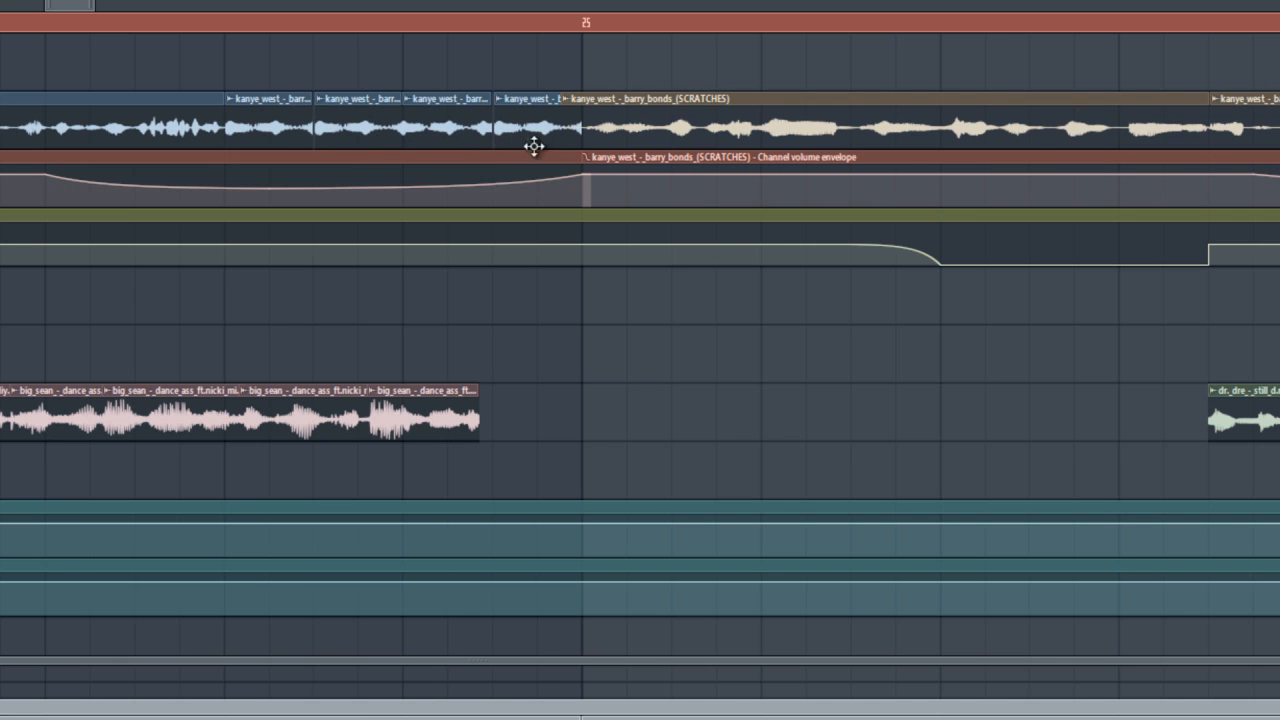
scroll(523, 214, down, 10)
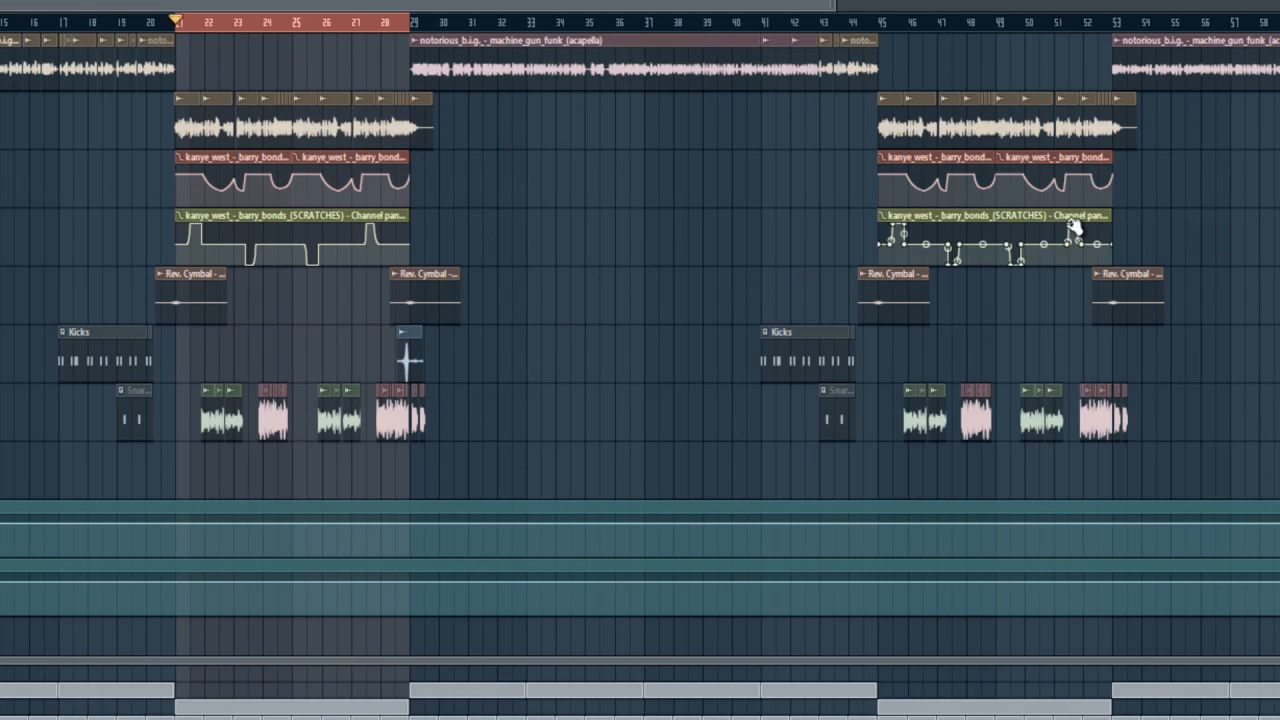
drag(1214, 221, 37, 252)
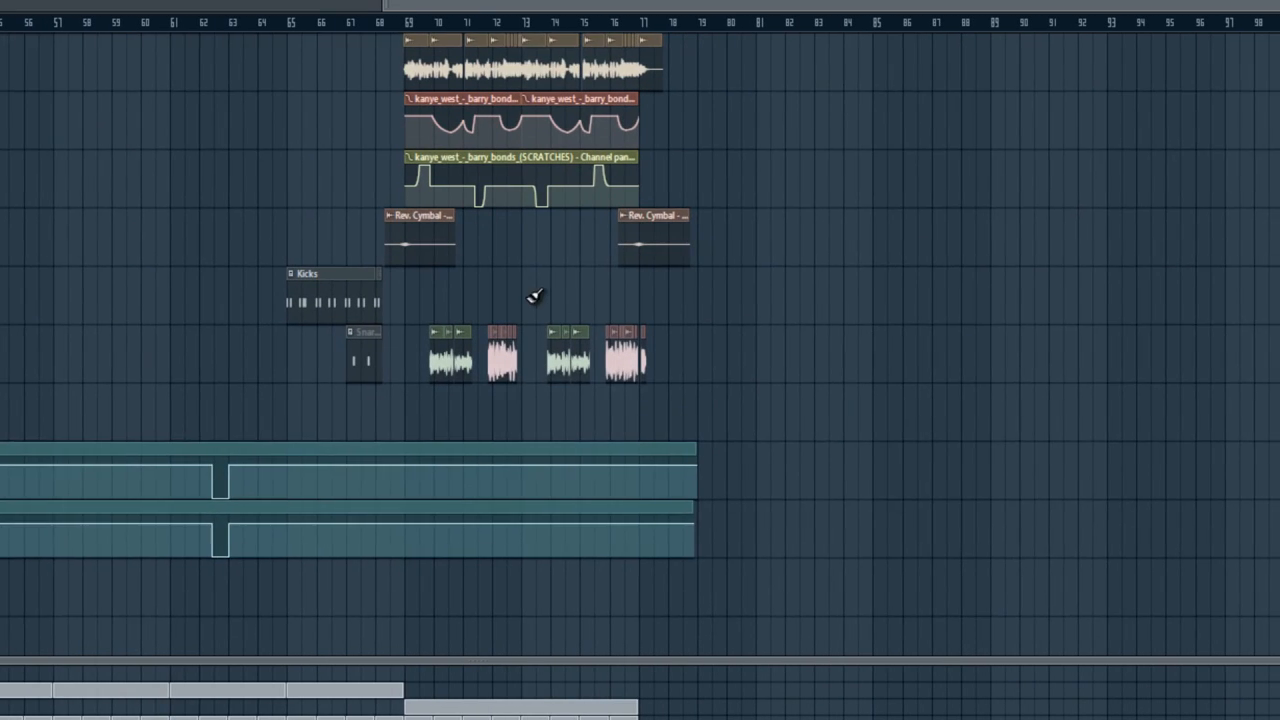
scroll(107, 220, down, 3)
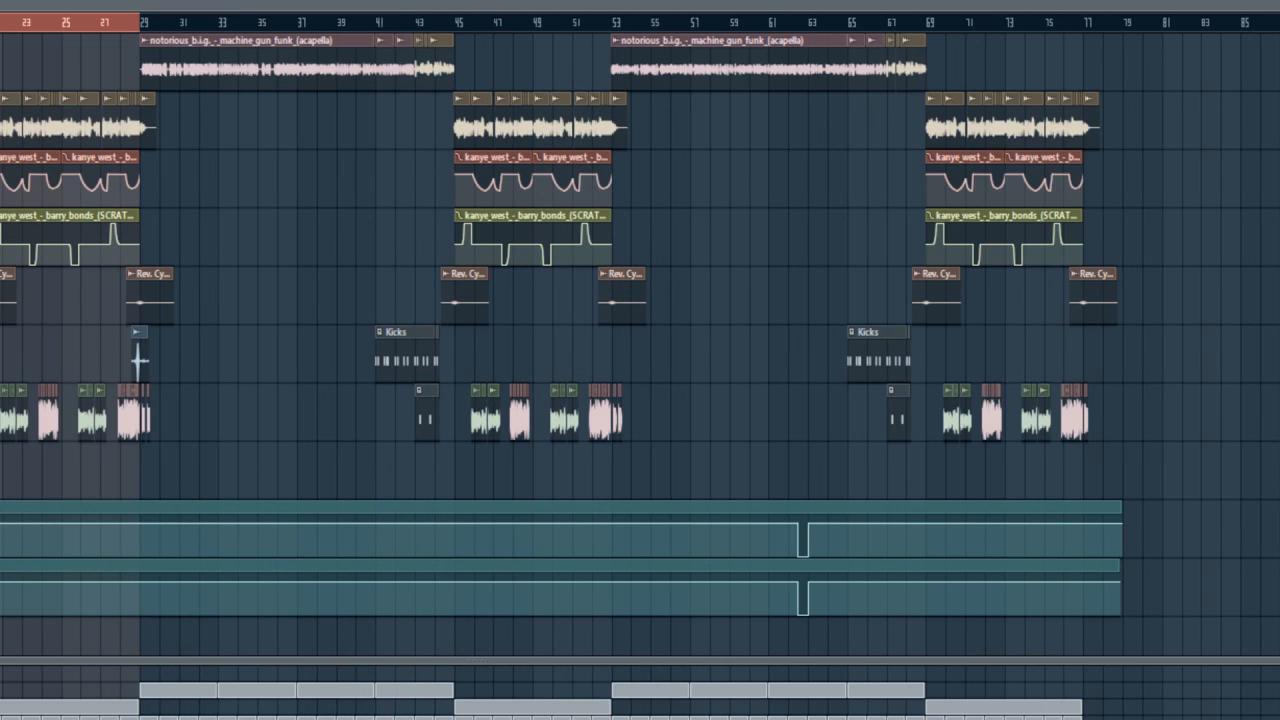
- Start a new project without saving the changes to Machine Gun Funk.flp and show the sample browser
key(F6)
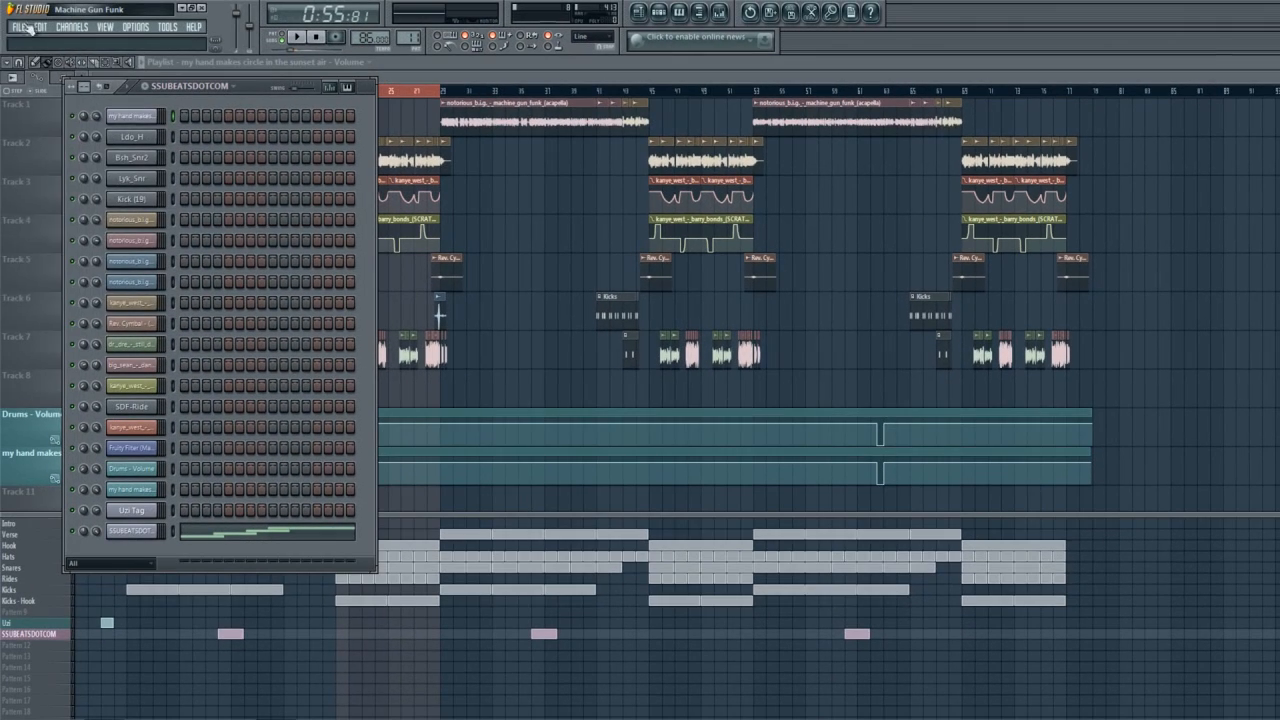
click(19, 27)
click(26, 41)
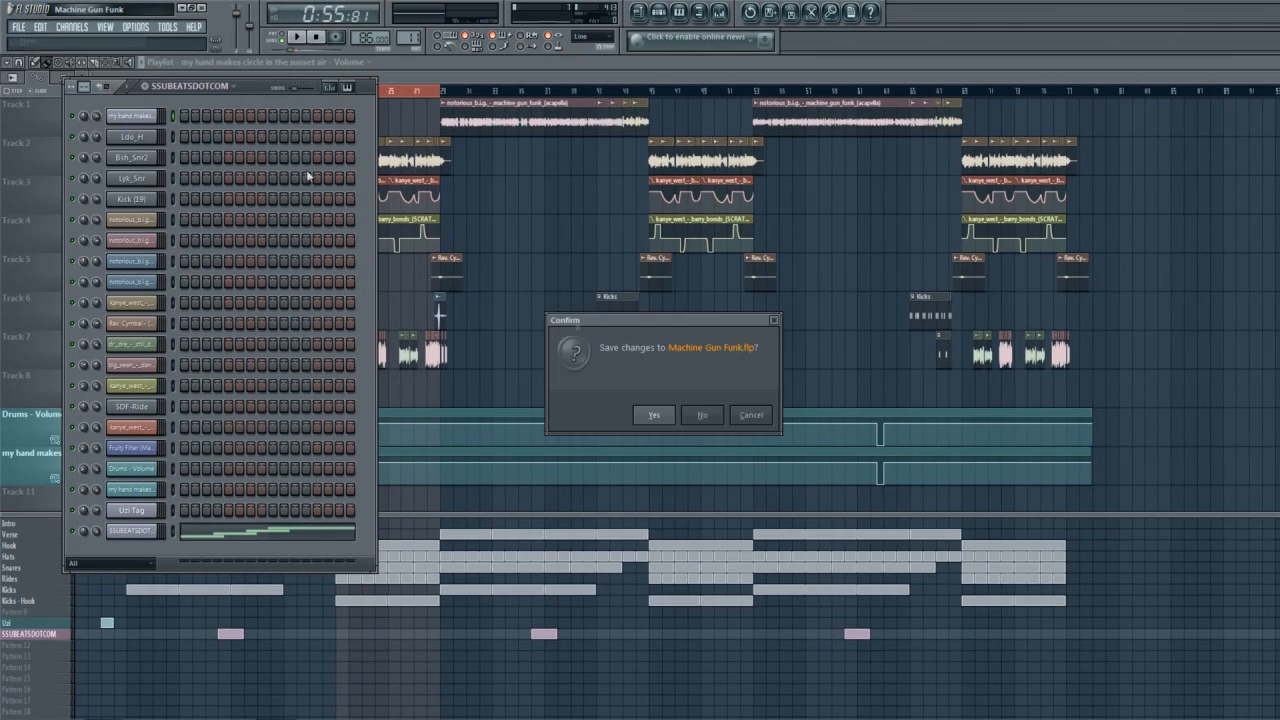
click(706, 420)
click(699, 12)
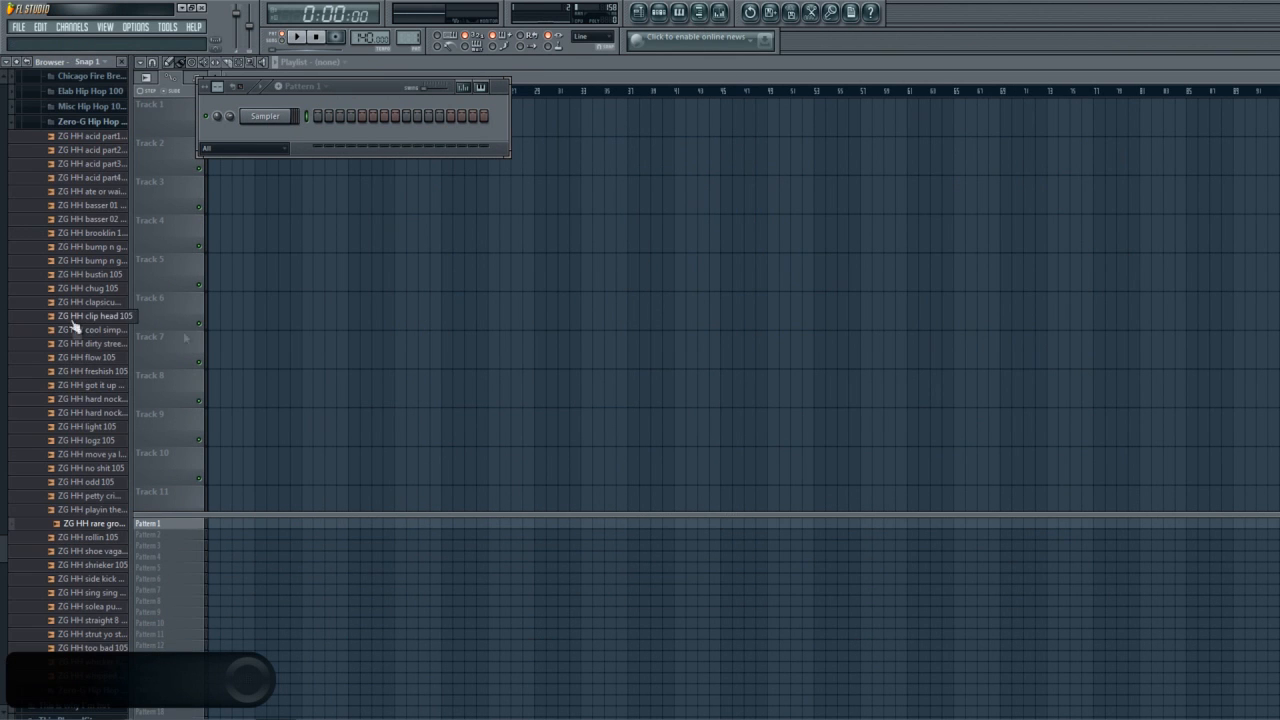
- Collapse the The_Drum_Breaks_Pack and Downloaded Sounds2 folders and expand the Acapellas folder inside Personal Sounds
scroll(118, 150, up, 7)
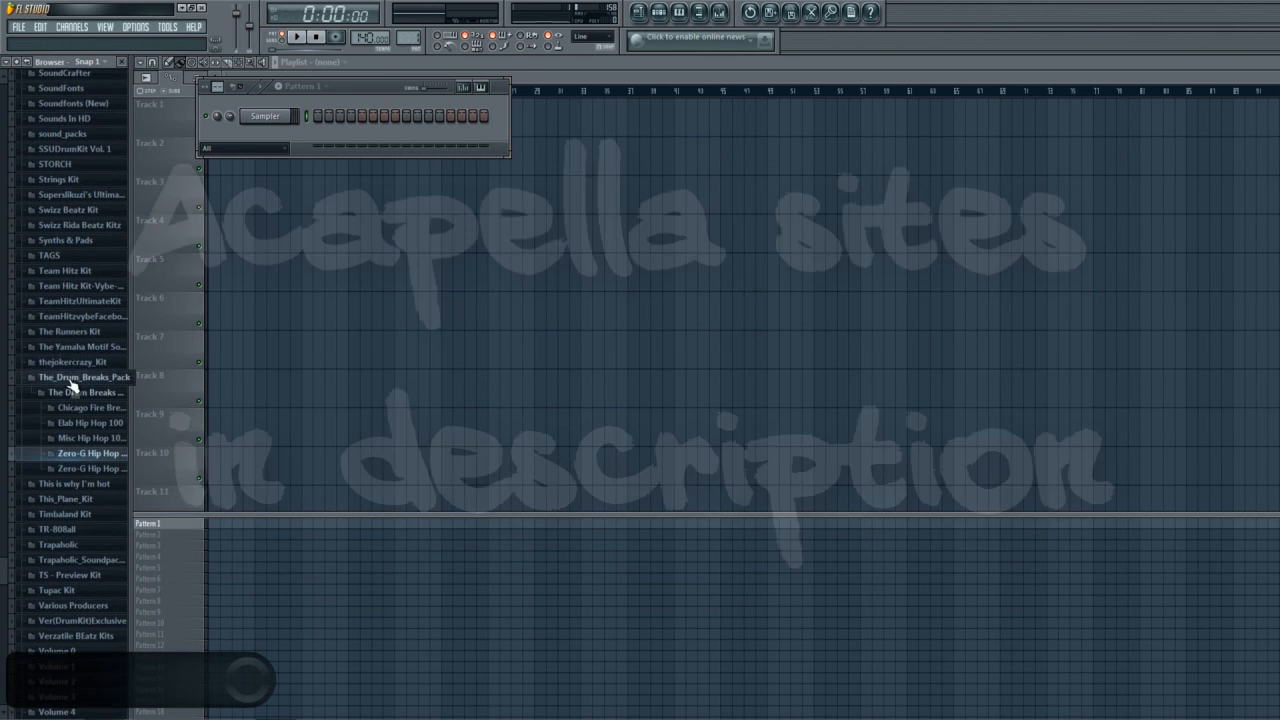
click(70, 378)
scroll(112, 376, up, 3)
drag(3, 600, 8, 165)
scroll(86, 165, up, 3)
click(86, 162)
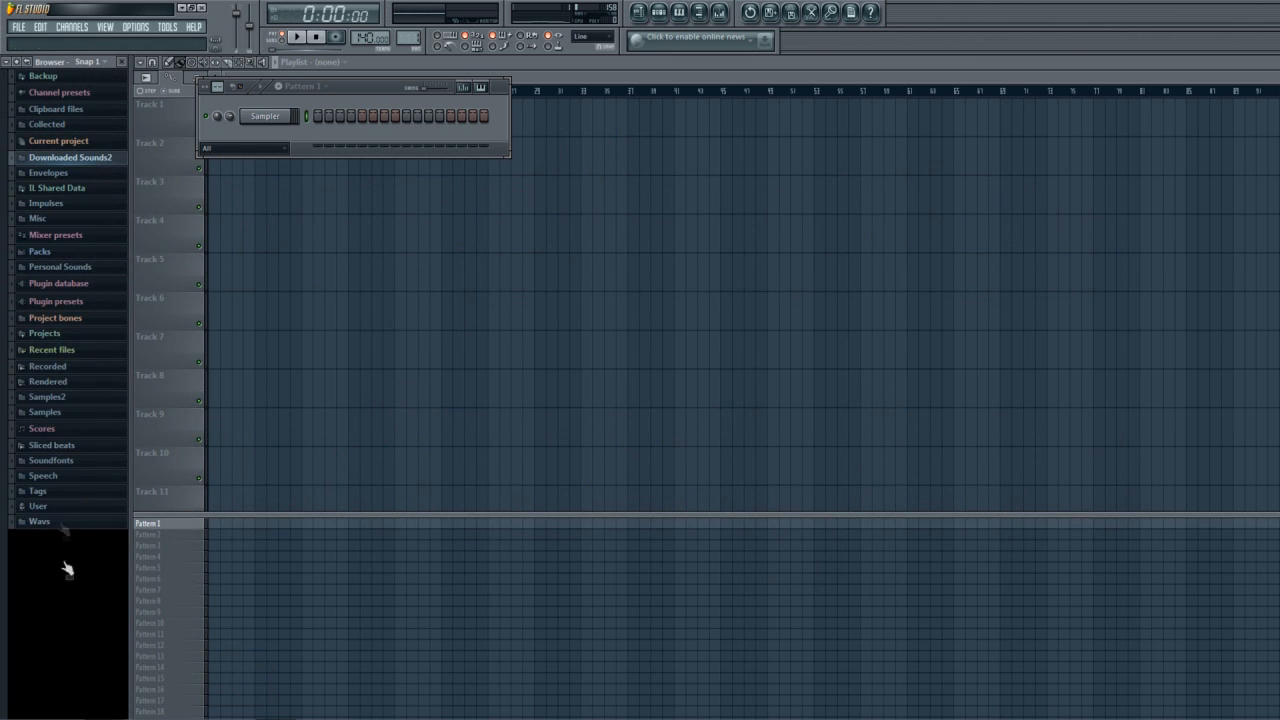
click(91, 266)
click(91, 284)
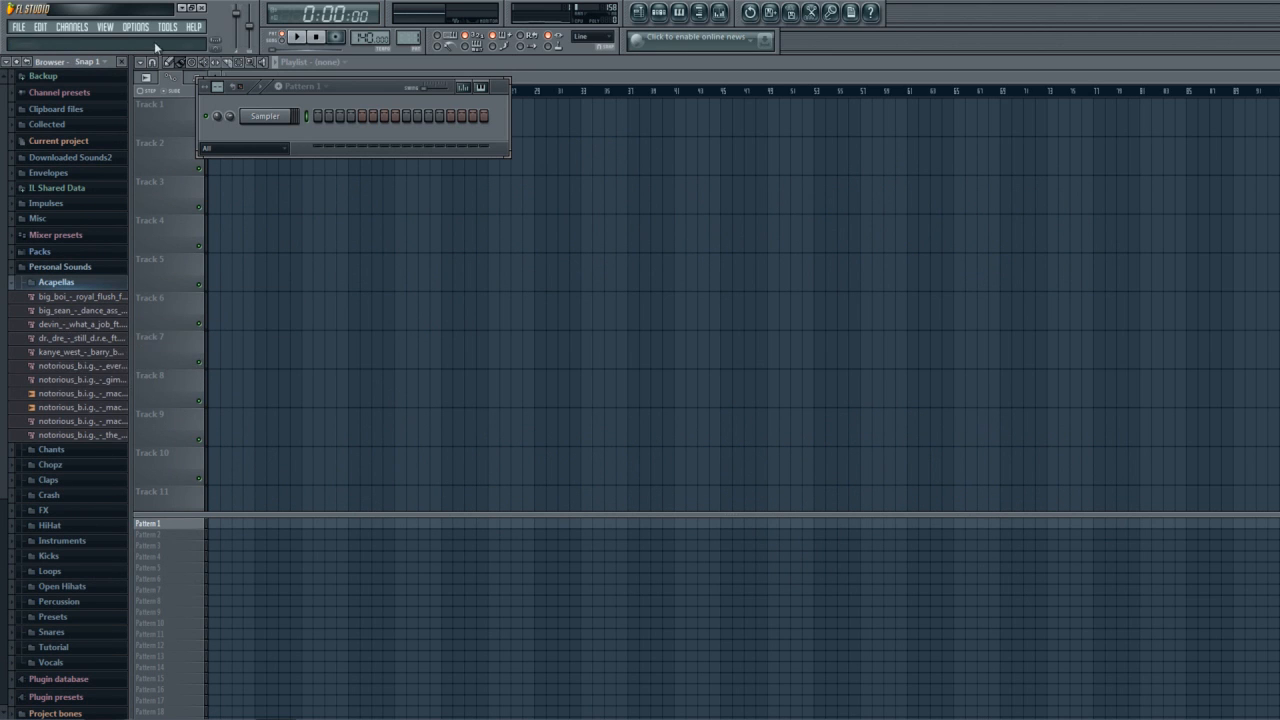
- Add a Slicex channel and load the kanye_west_-_barry_bonds dirty acapella into deck A
click(72, 27)
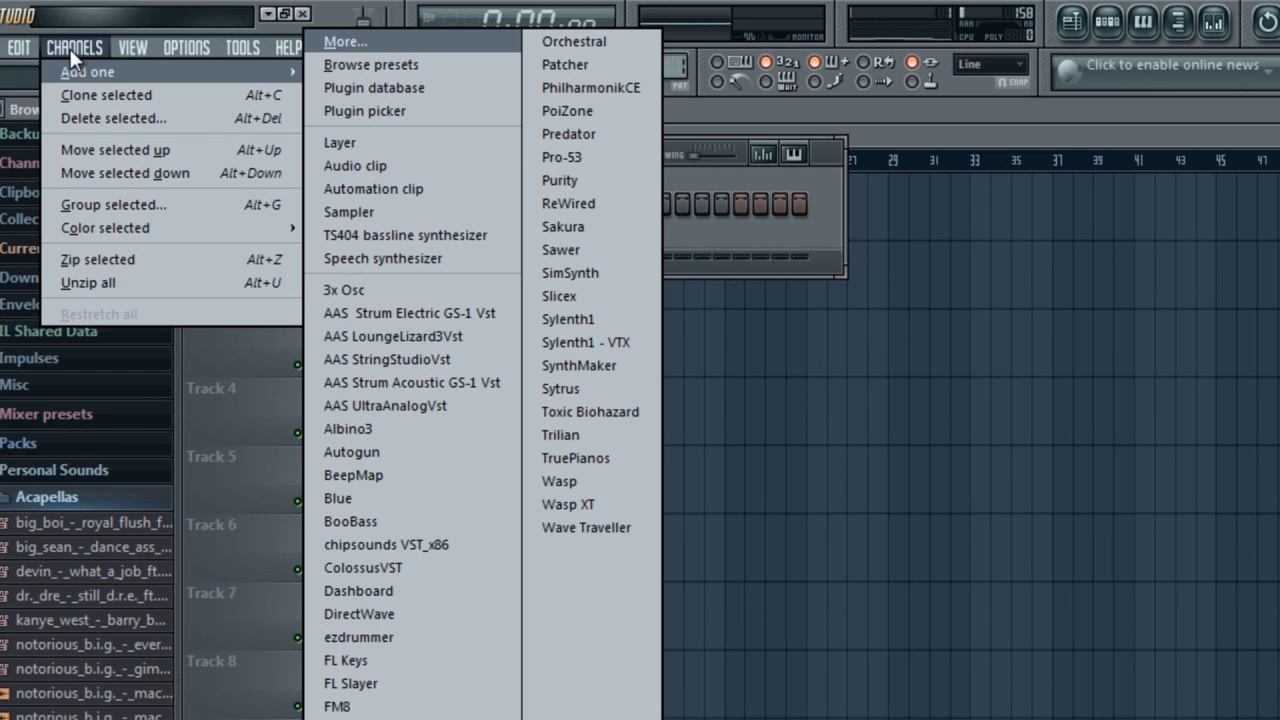
click(556, 294)
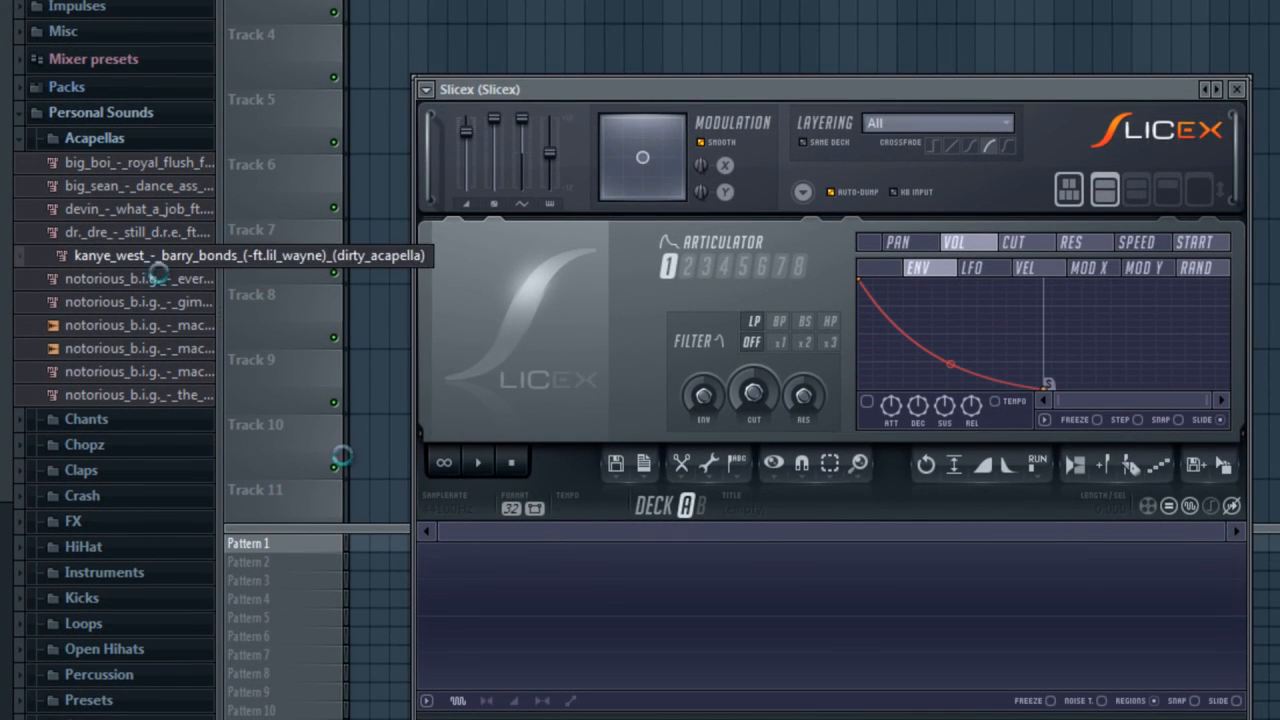
drag(130, 275, 581, 536)
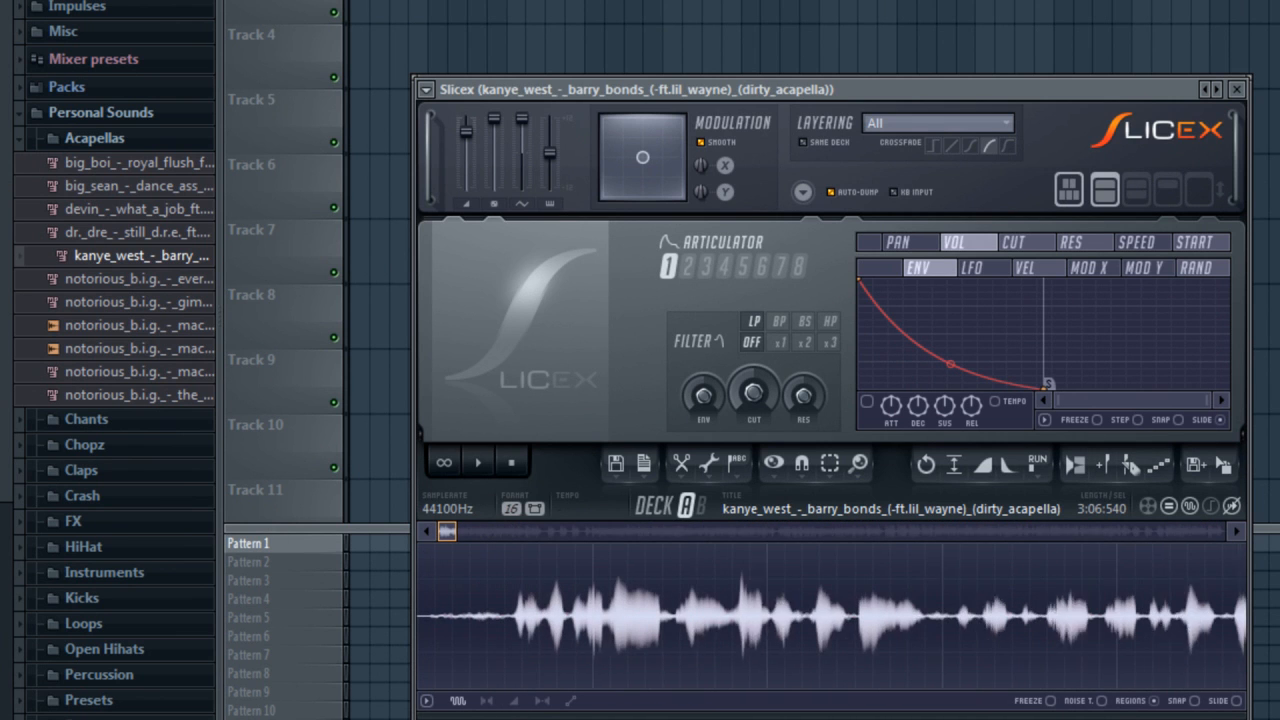
drag(890, 89, 1034, 1)
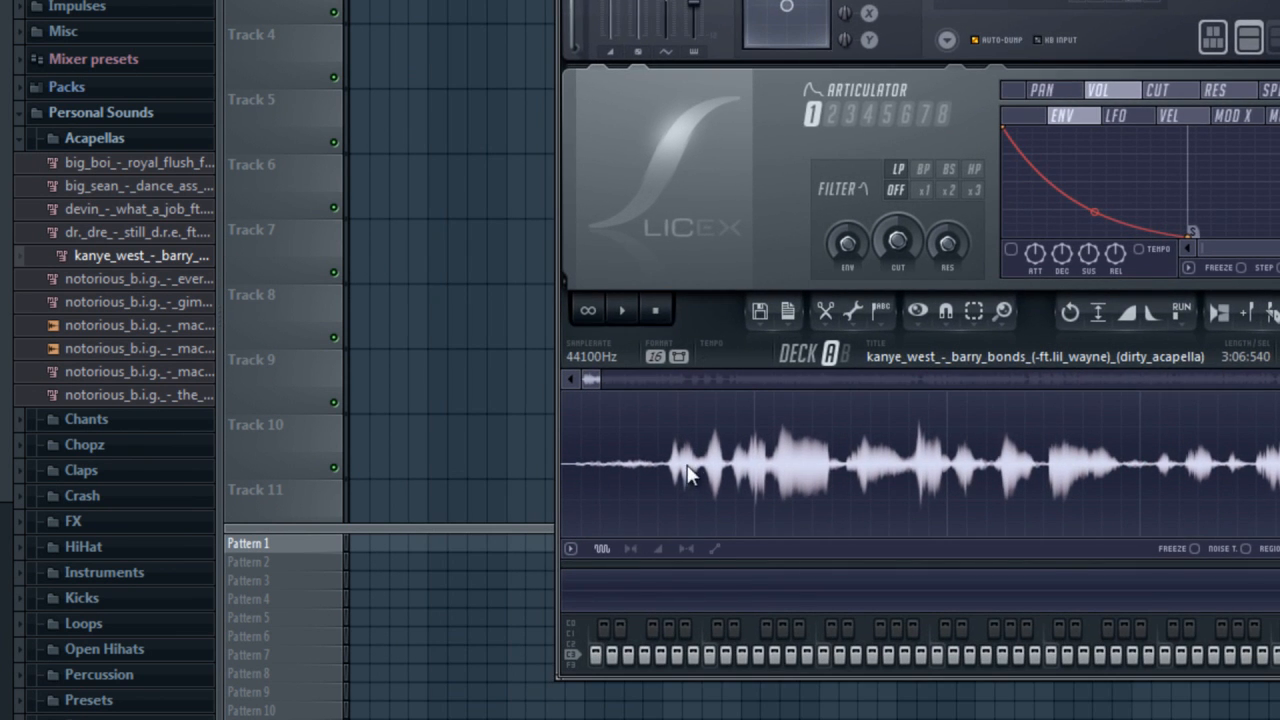
- Add a marker at the start of the first vocal in the Slicex waveform and turn off Auto-dump
drag(666, 460, 672, 536)
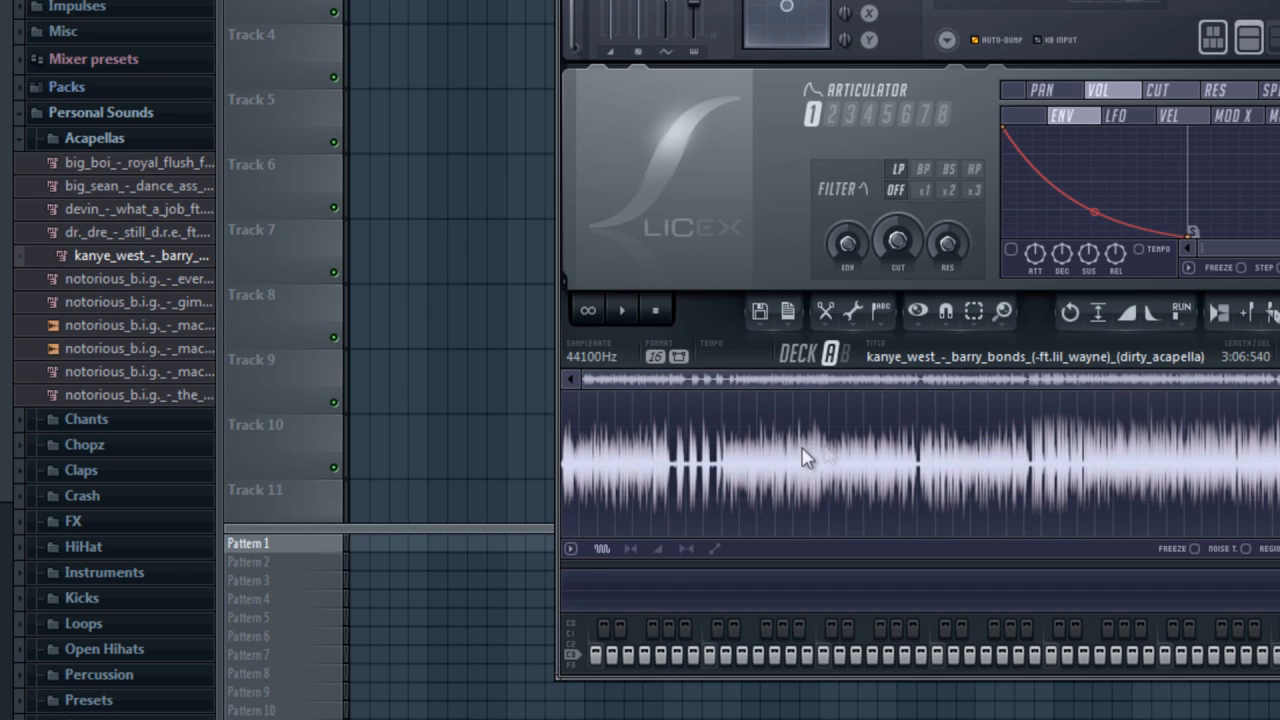
scroll(800, 450, up, 3)
scroll(800, 460, up, 3)
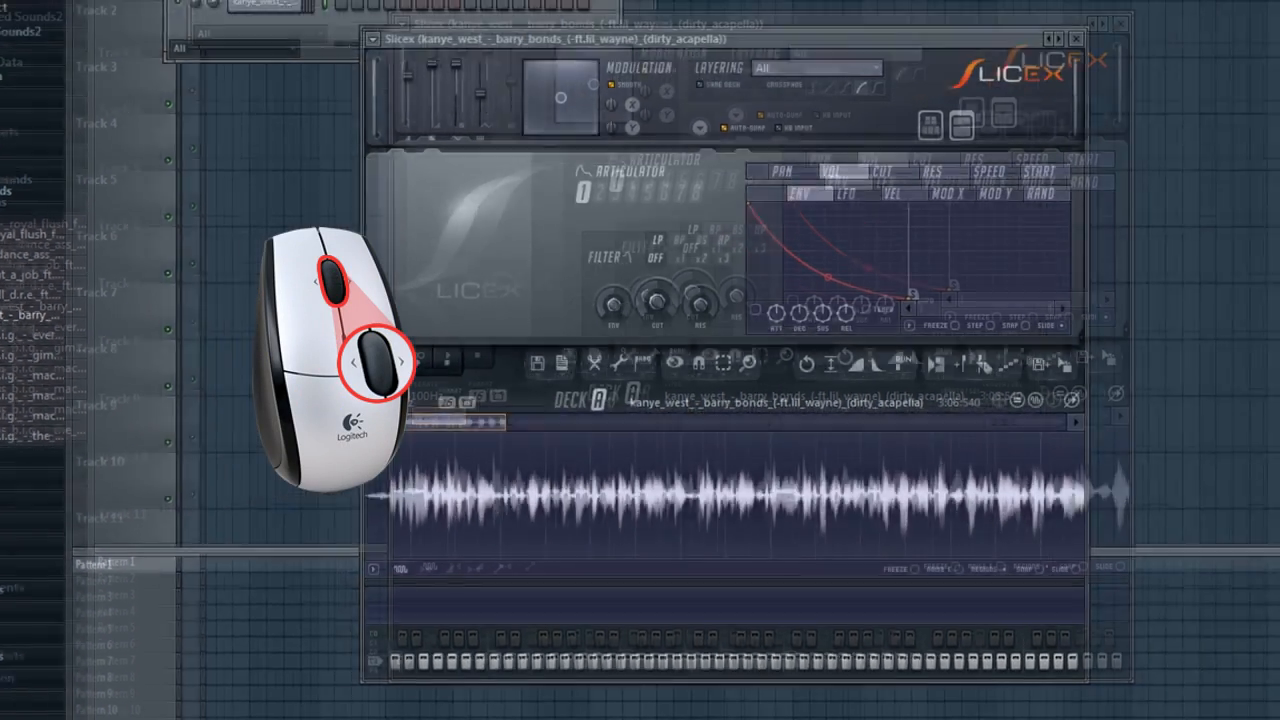
scroll(800, 460, down, 3)
scroll(800, 460, up, 3)
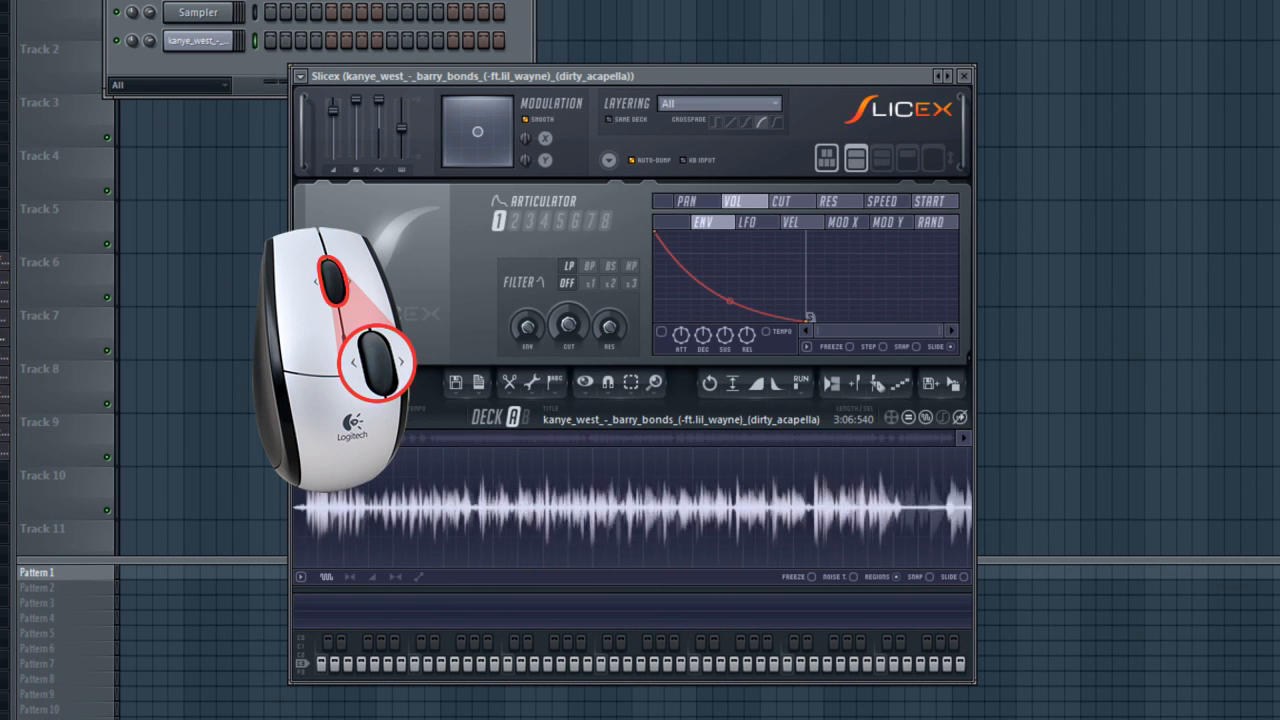
scroll(440, 558, up, 5)
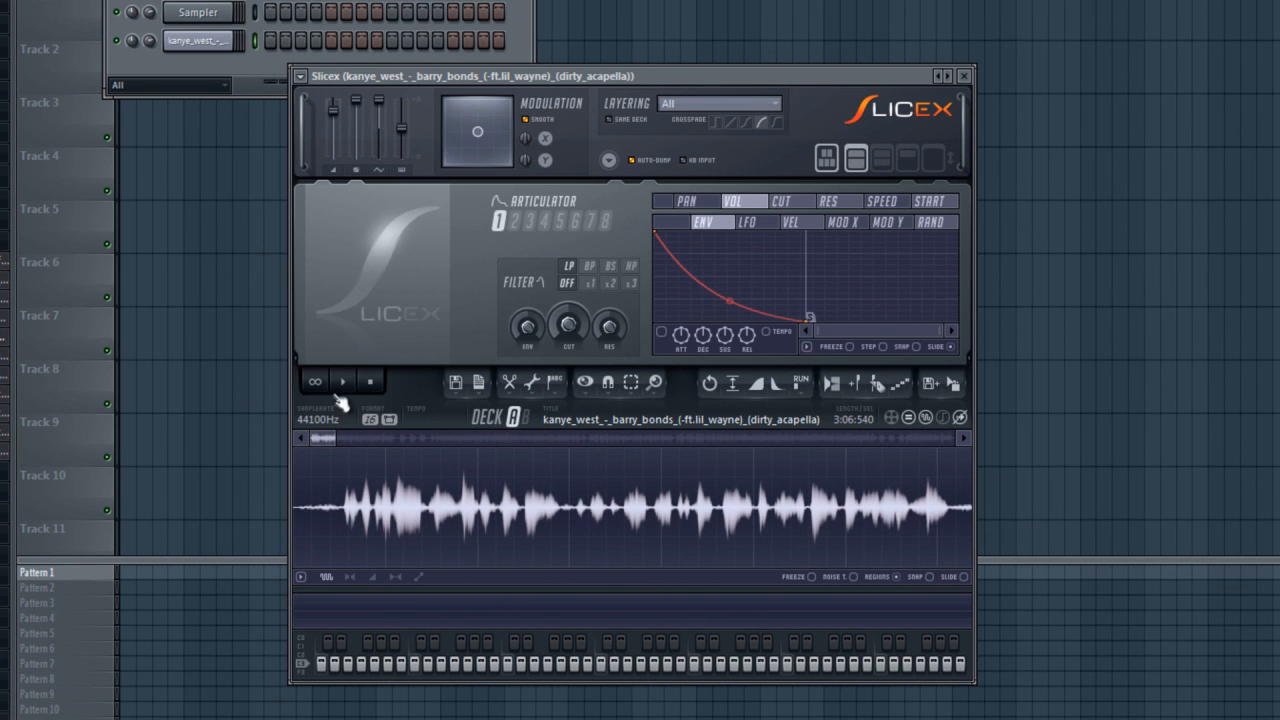
click(862, 386)
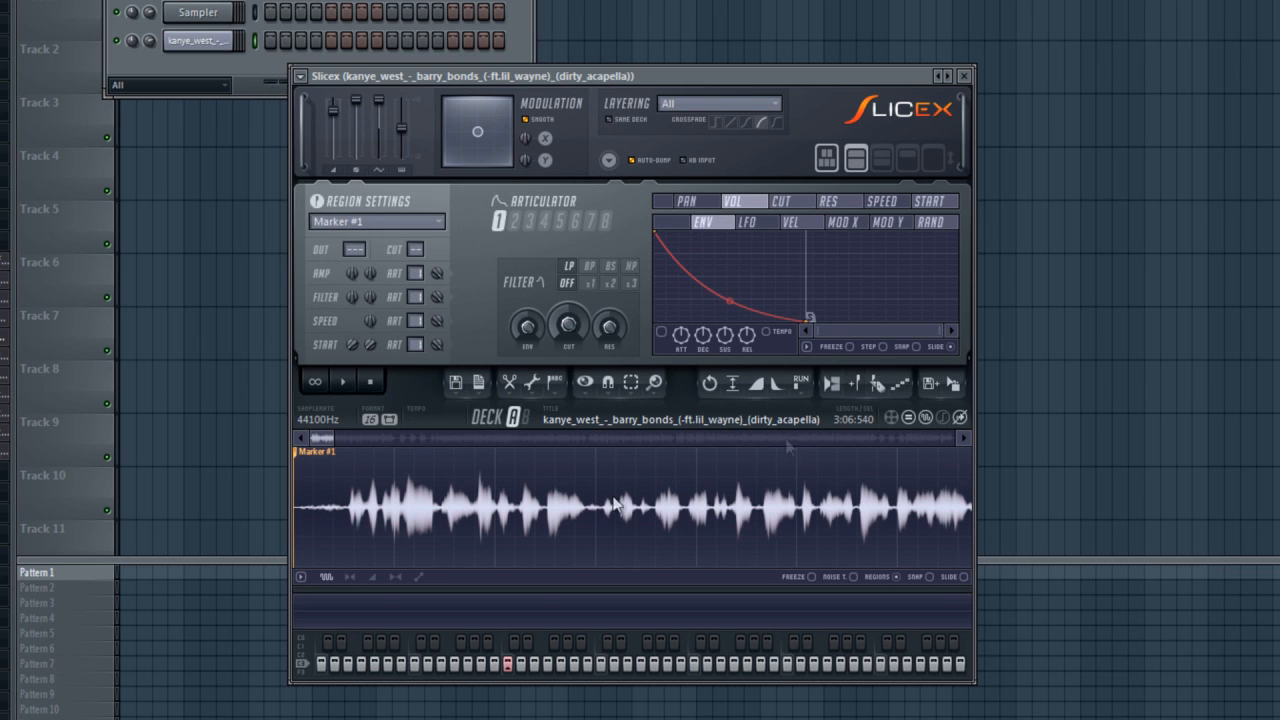
drag(322, 467, 380, 474)
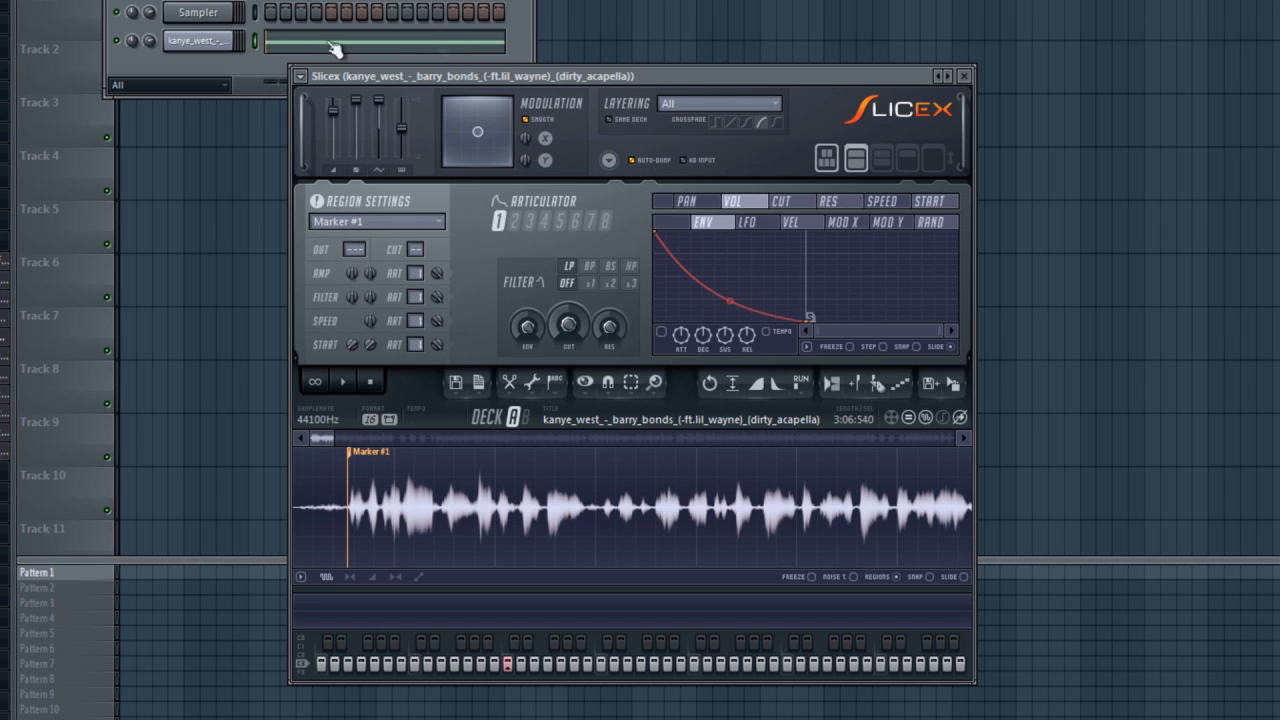
click(258, 42)
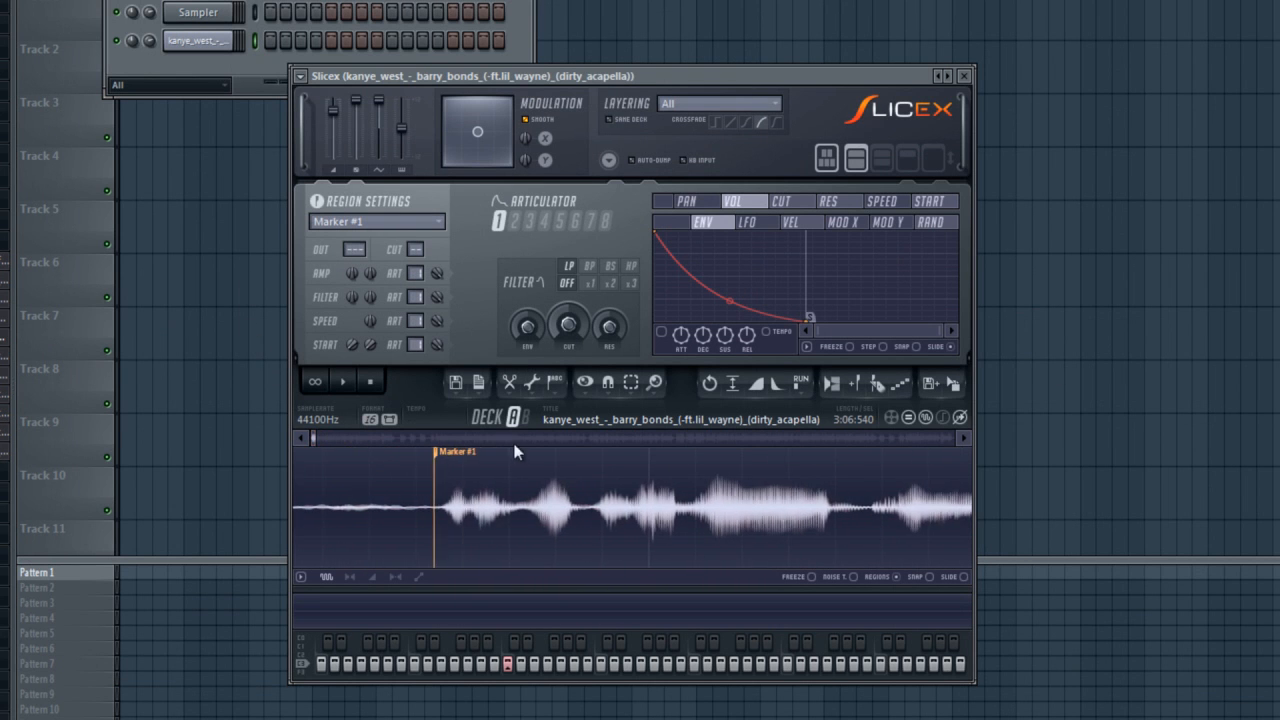
drag(453, 453, 464, 477)
- Play the acapella in Slicex and add a second marker at the end of the first vocal phrase
scroll(464, 480, down, 5)
click(343, 382)
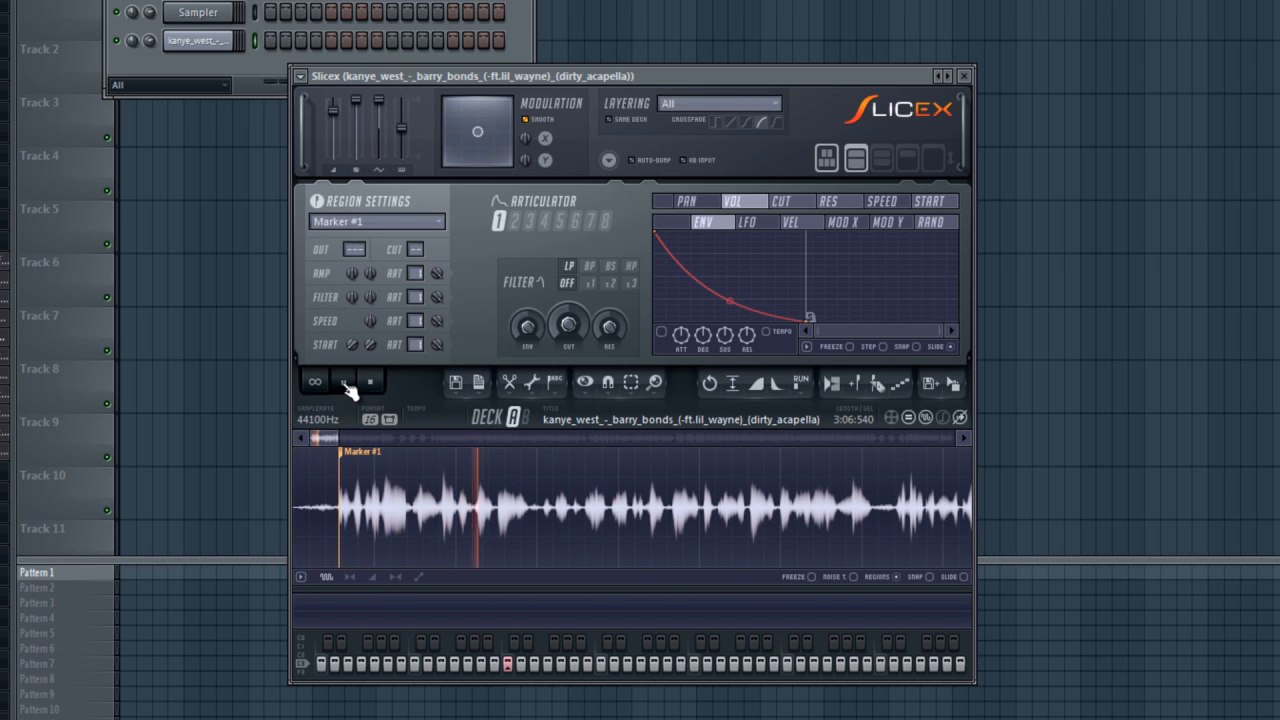
scroll(522, 486, up, 2)
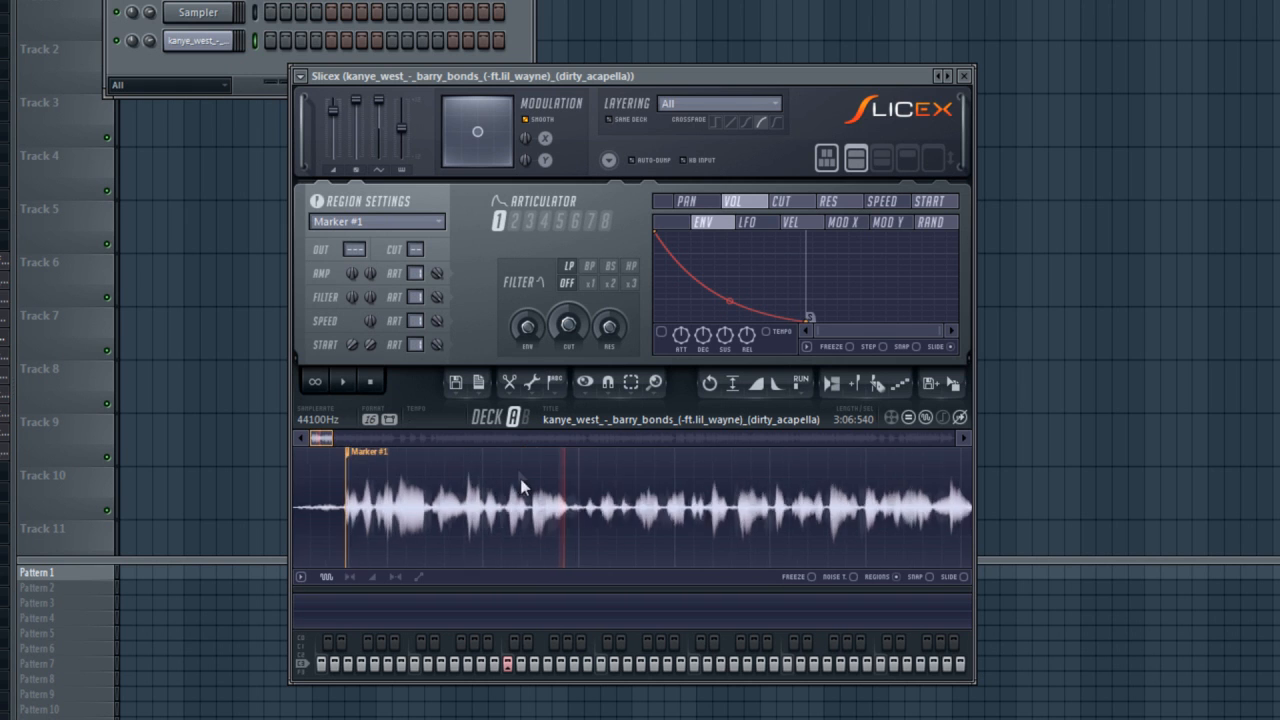
scroll(515, 460, down, 1)
scroll(573, 460, up, 3)
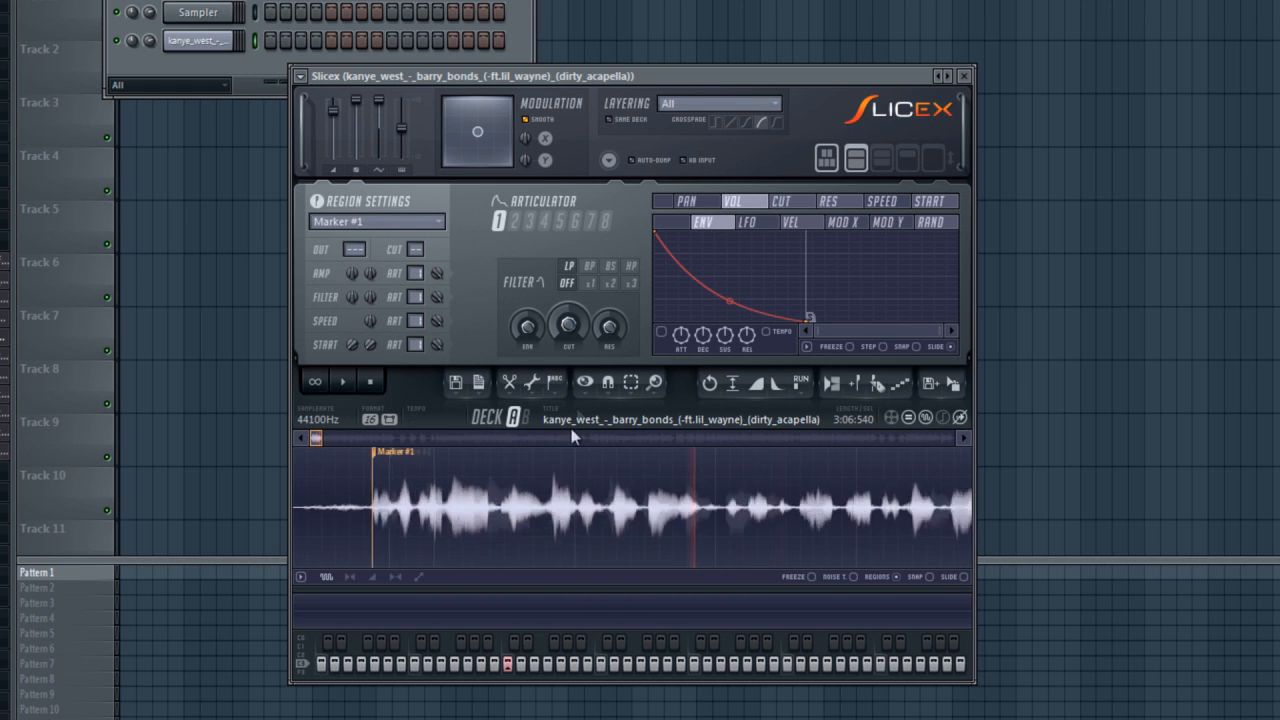
scroll(630, 463, down, 1)
click(746, 518)
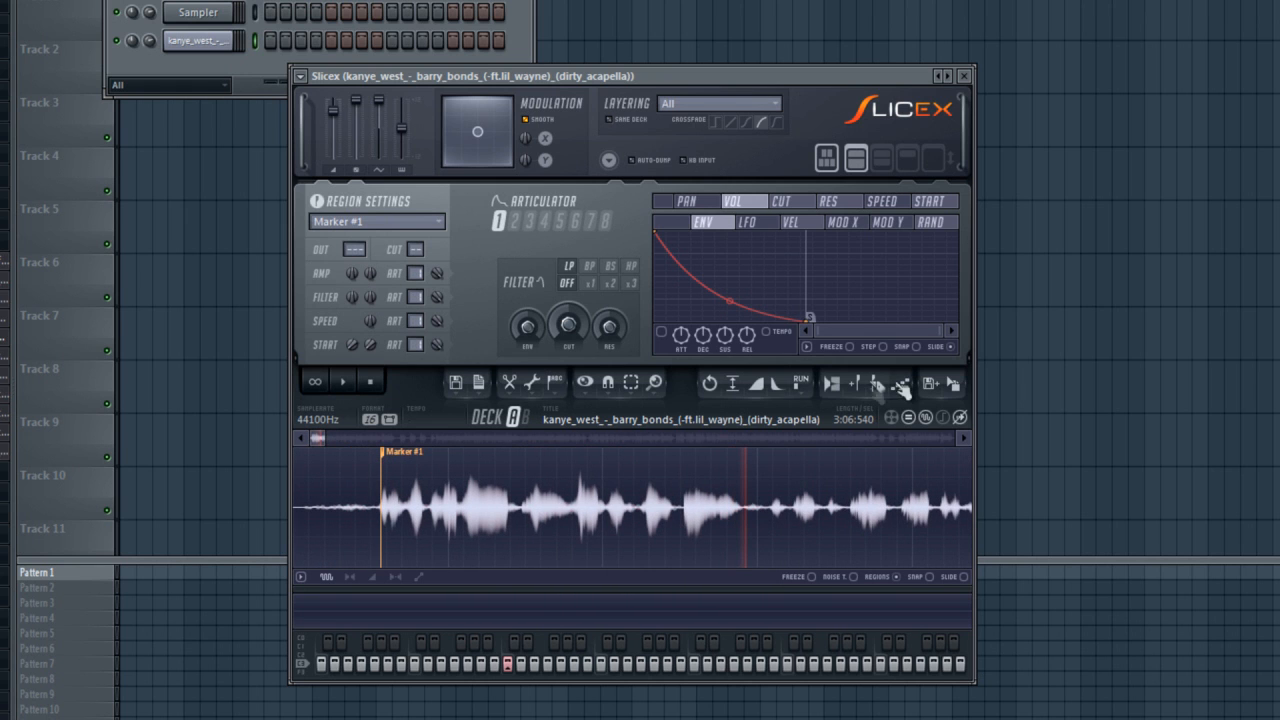
click(857, 384)
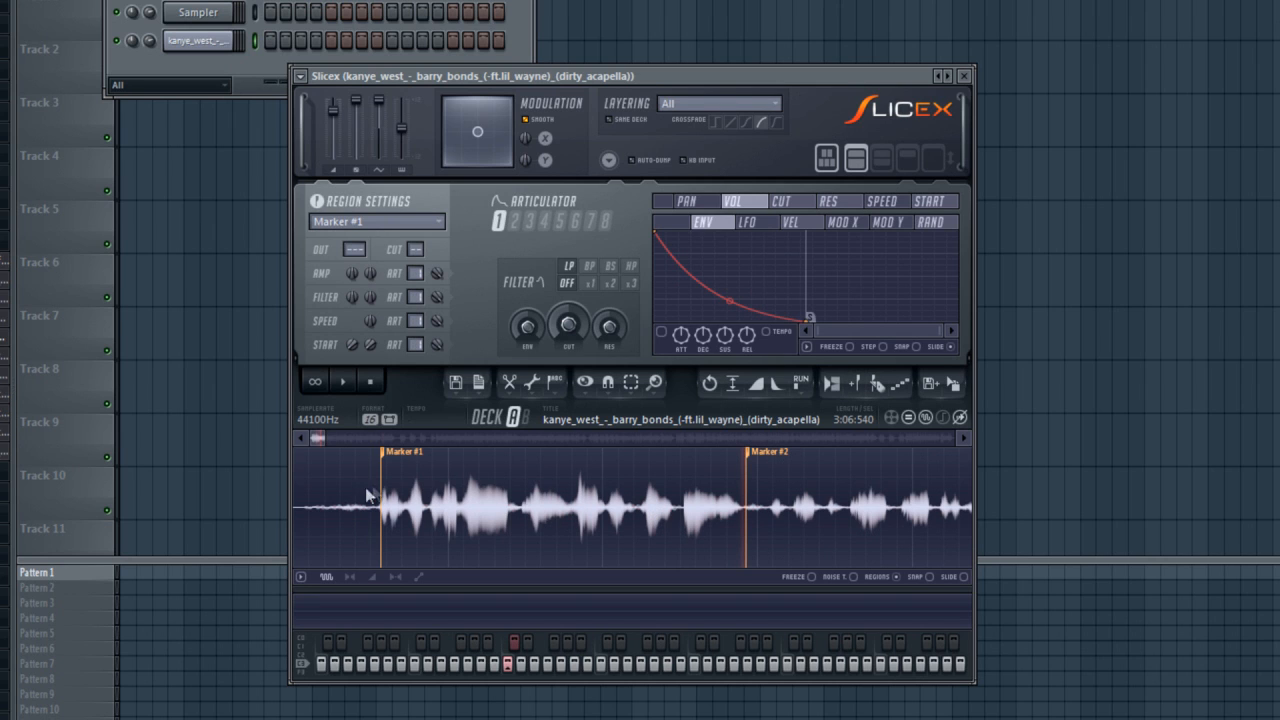
- Turn Marker #1 into a region covering the first vocal phrase and delete Marker #2
right_click(404, 456)
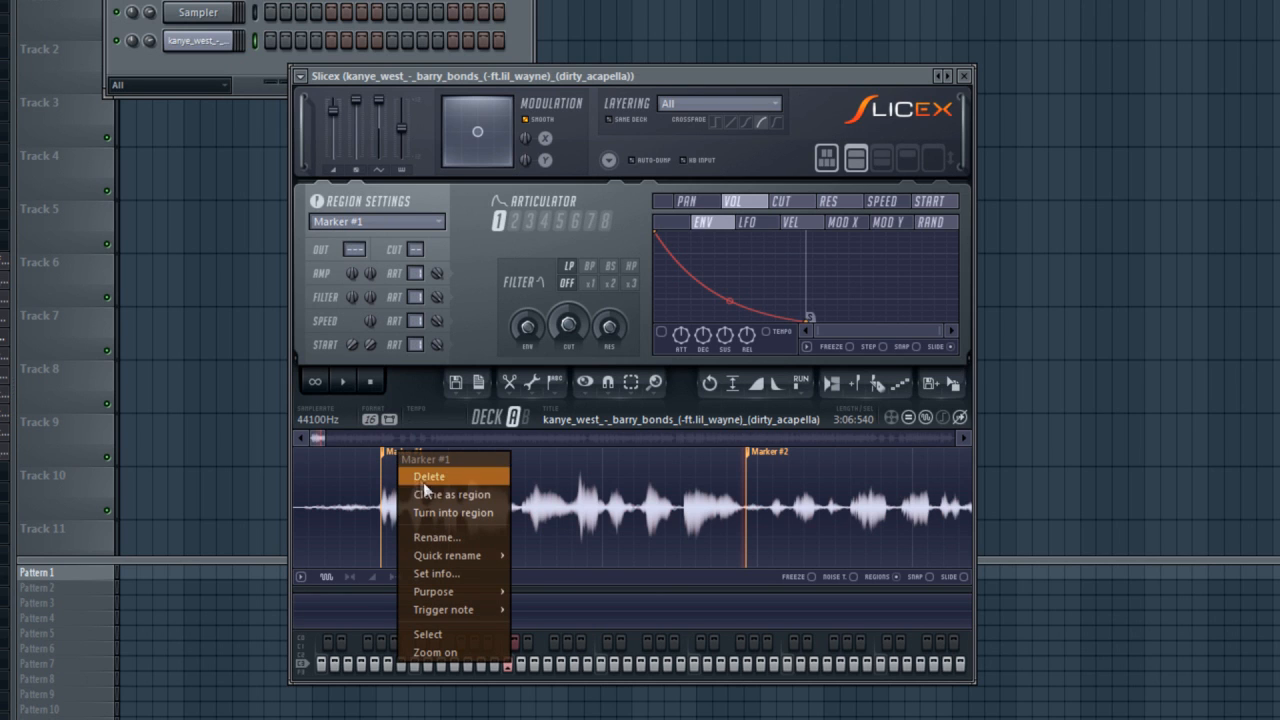
click(430, 514)
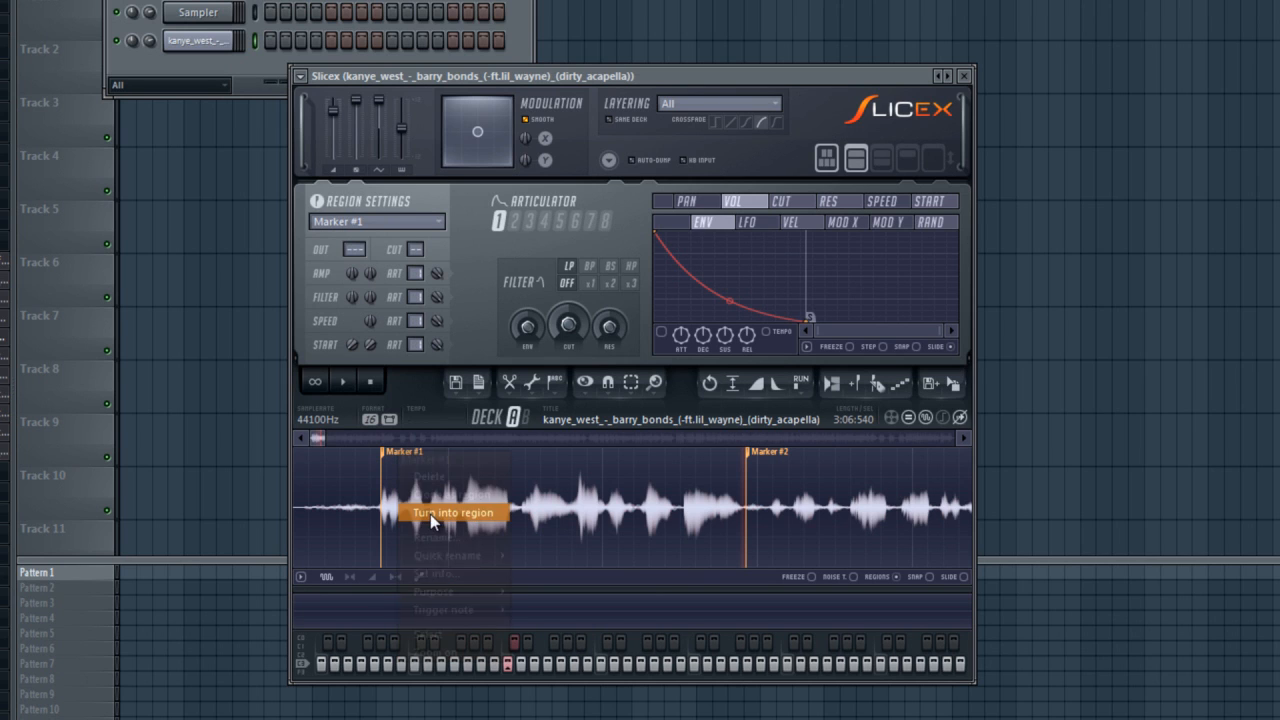
right_click(768, 458)
click(781, 475)
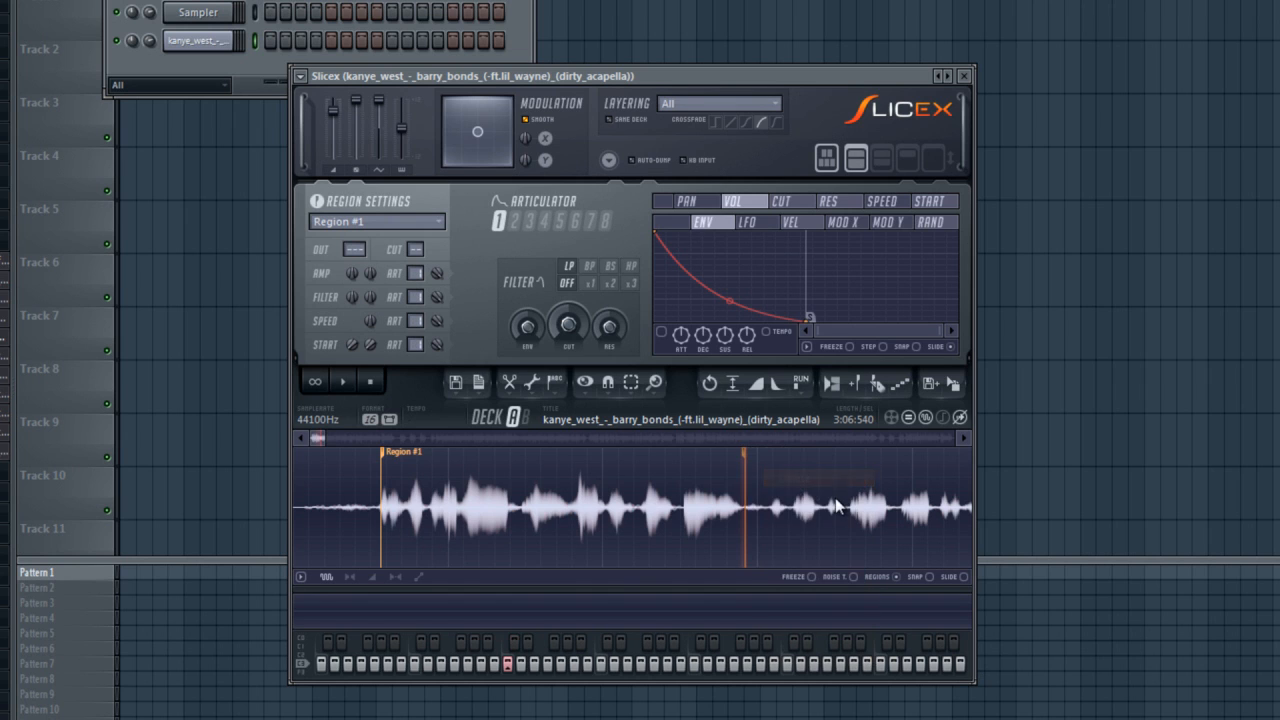
scroll(380, 522, up, 2)
scroll(390, 506, down, 1)
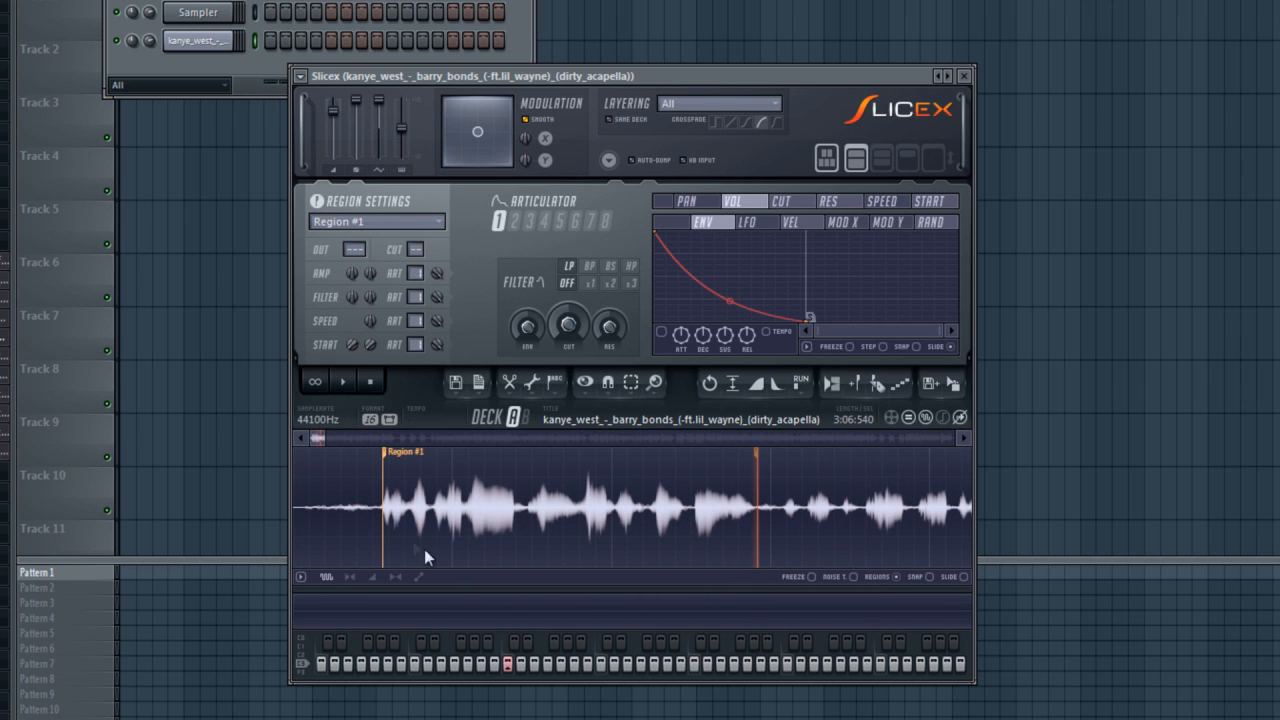
- Export Region #1 for sampler use into the Tutorial folder of Personal Sounds as Scratch - Vocal Sample - Region #1
click(425, 484)
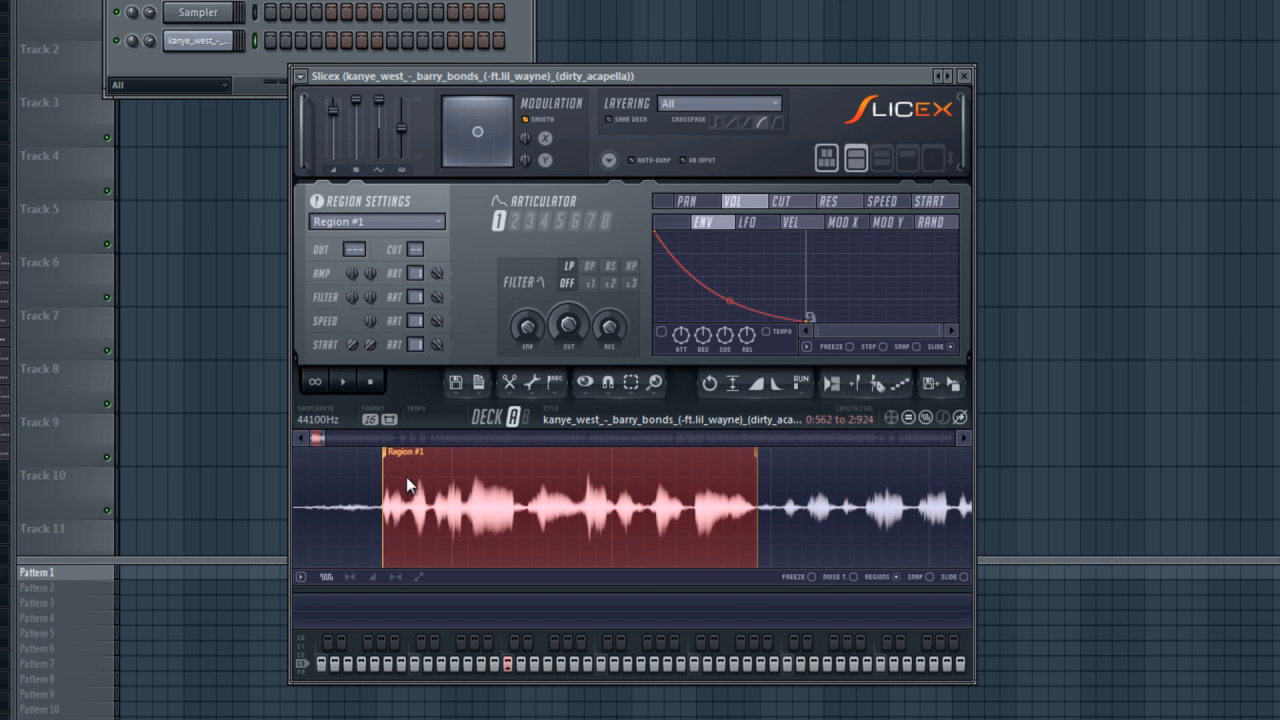
click(456, 384)
mouse_move(538, 478)
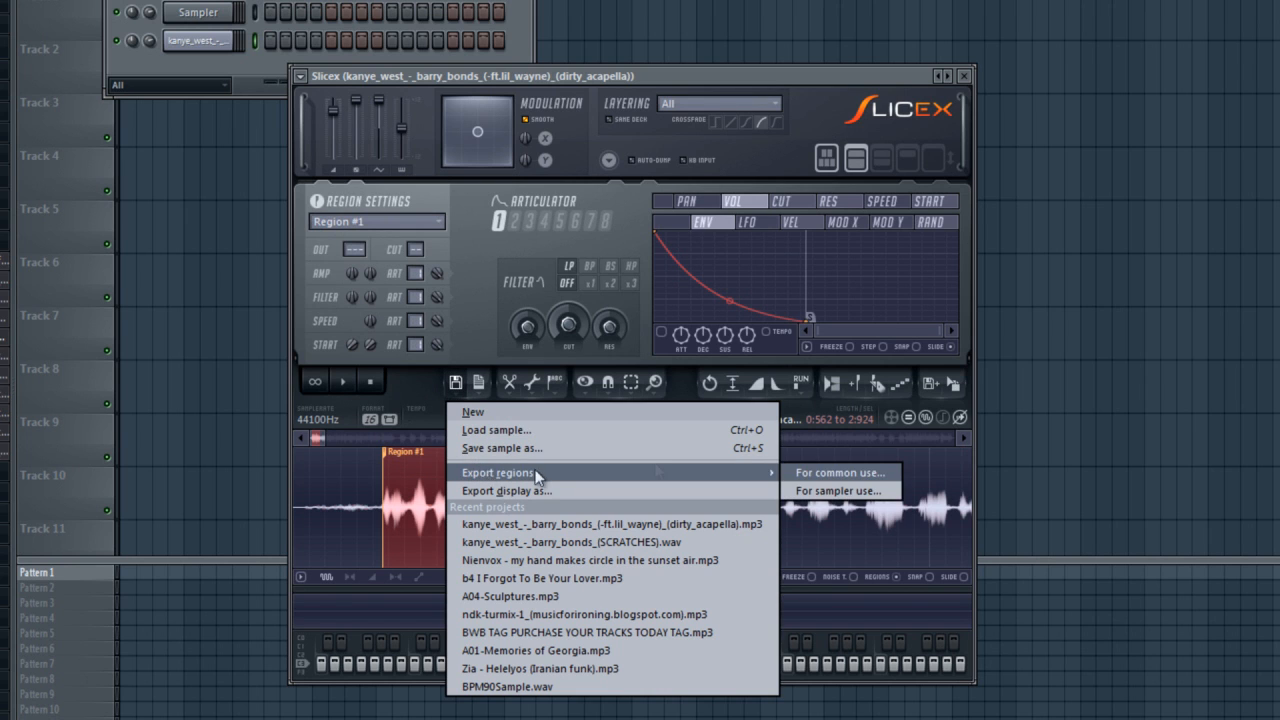
click(830, 492)
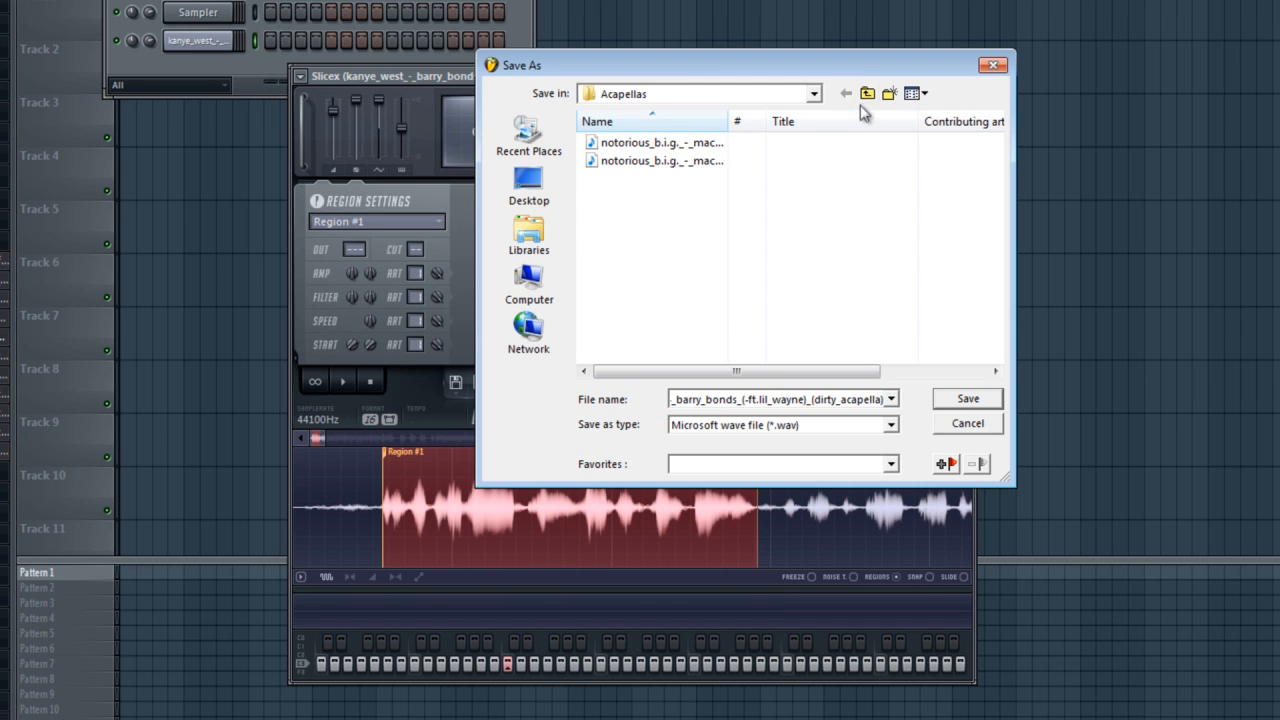
click(866, 93)
click(677, 233)
scroll(650, 300, down, 1)
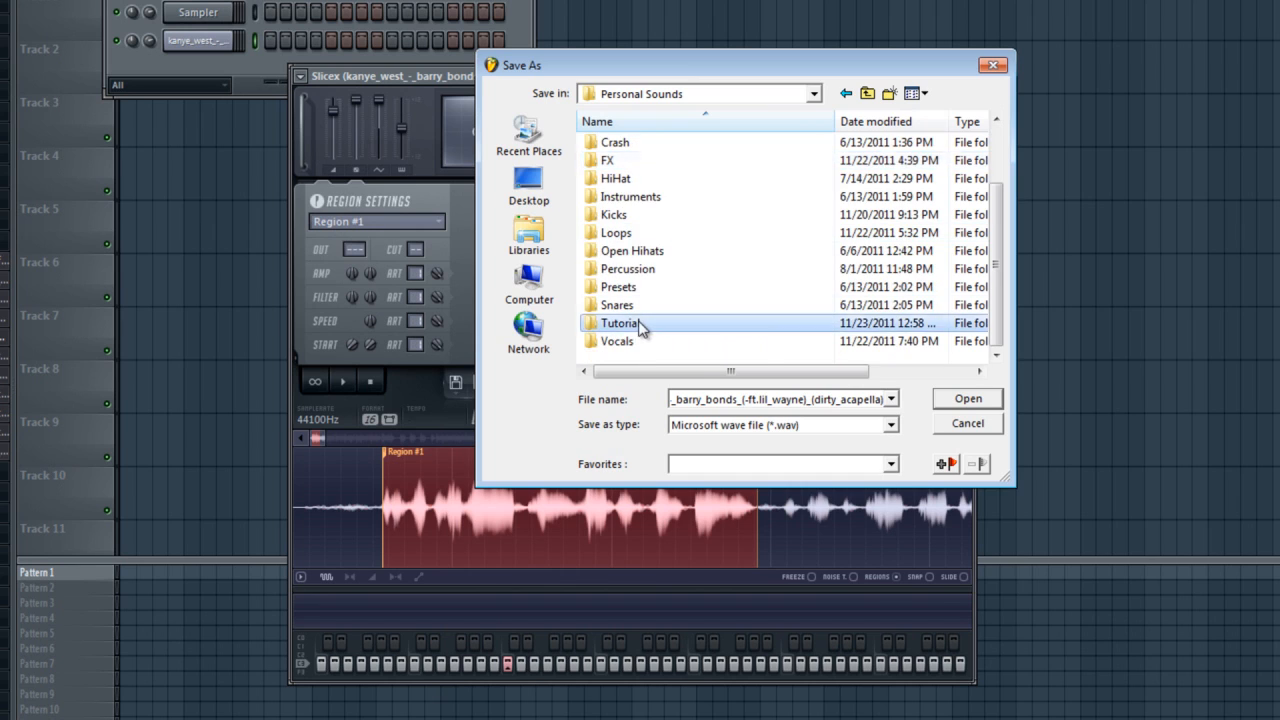
double_click(630, 323)
click(645, 143)
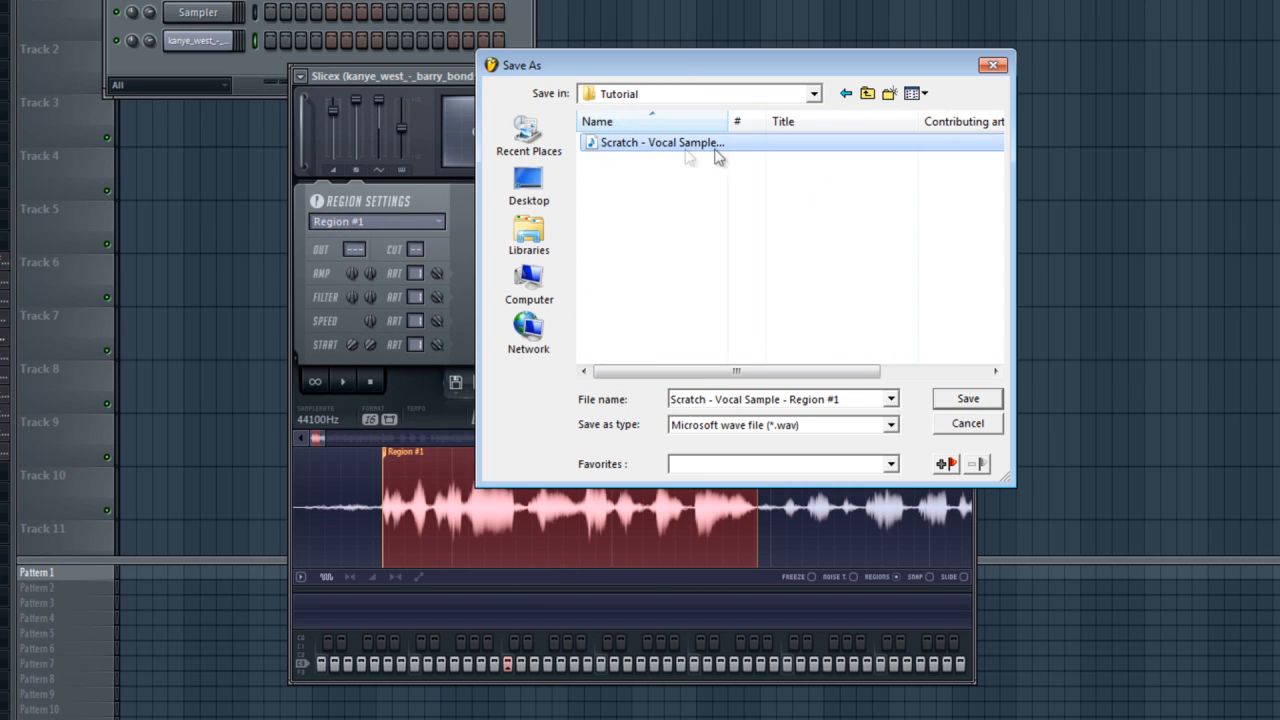
click(968, 399)
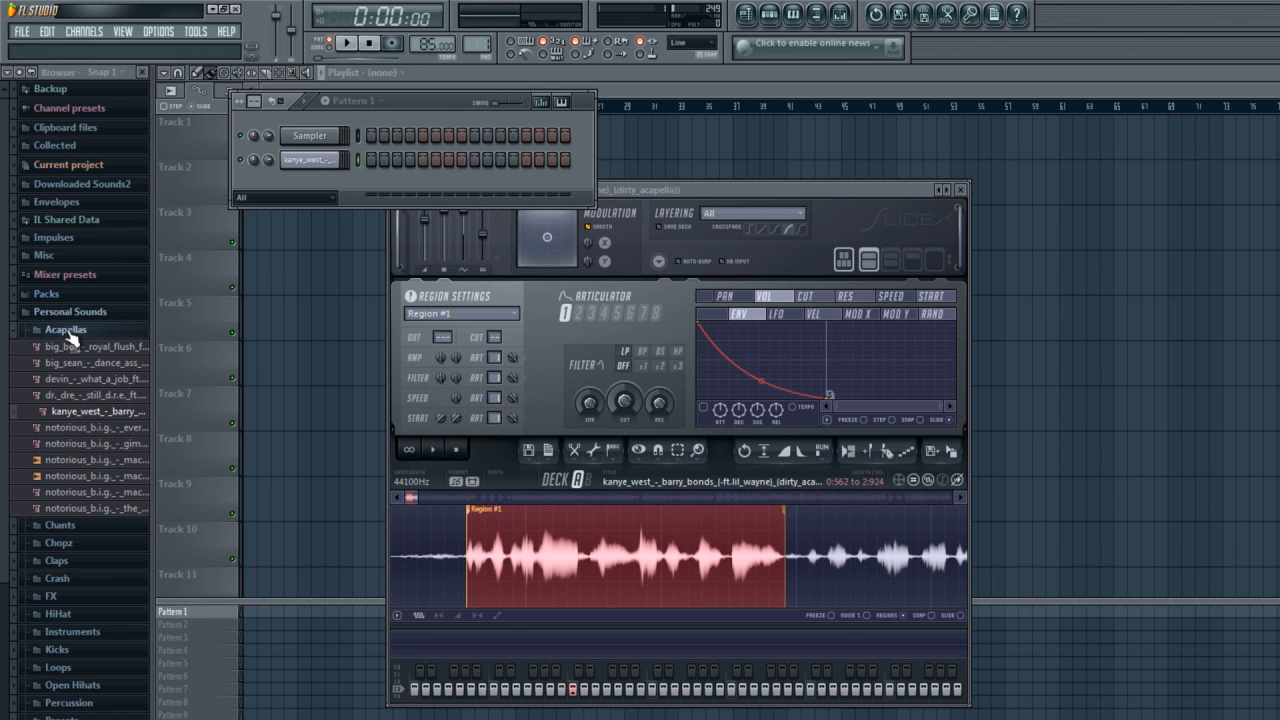
- Close Slicex and rename mixer insert 6 as Scratches
drag(425, 100, 463, 135)
click(961, 189)
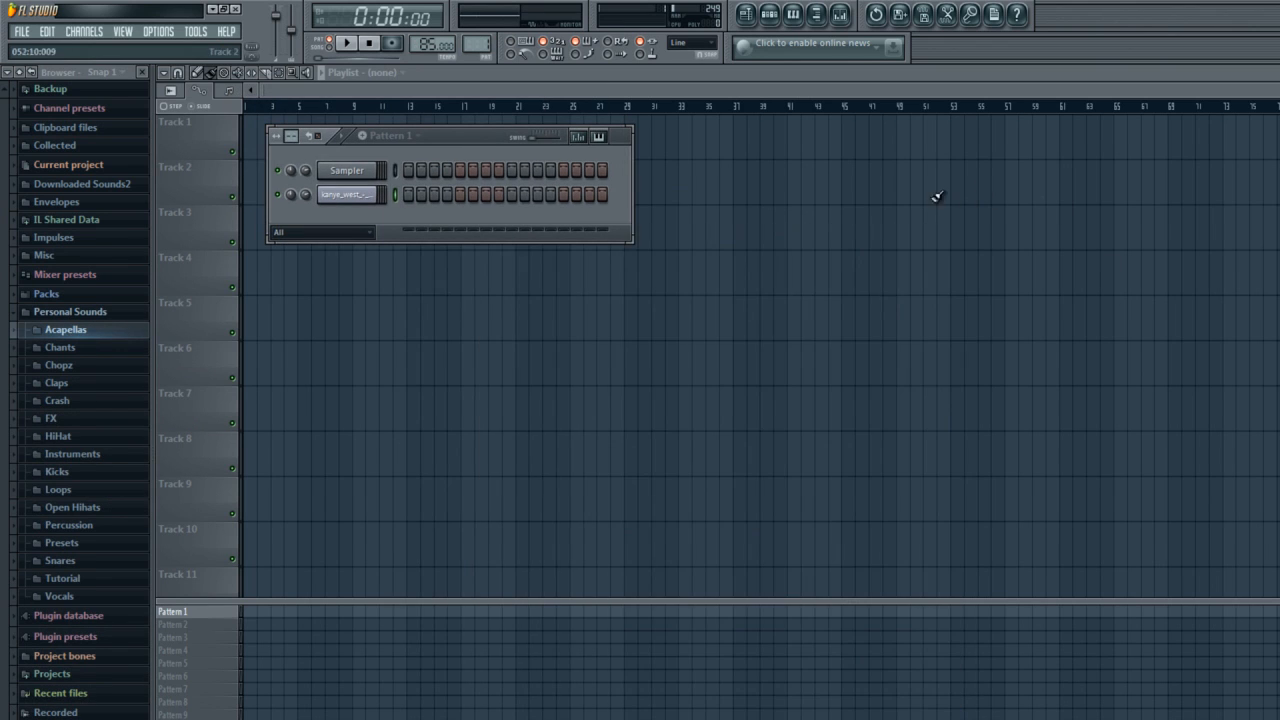
click(840, 15)
click(412, 307)
click(506, 323)
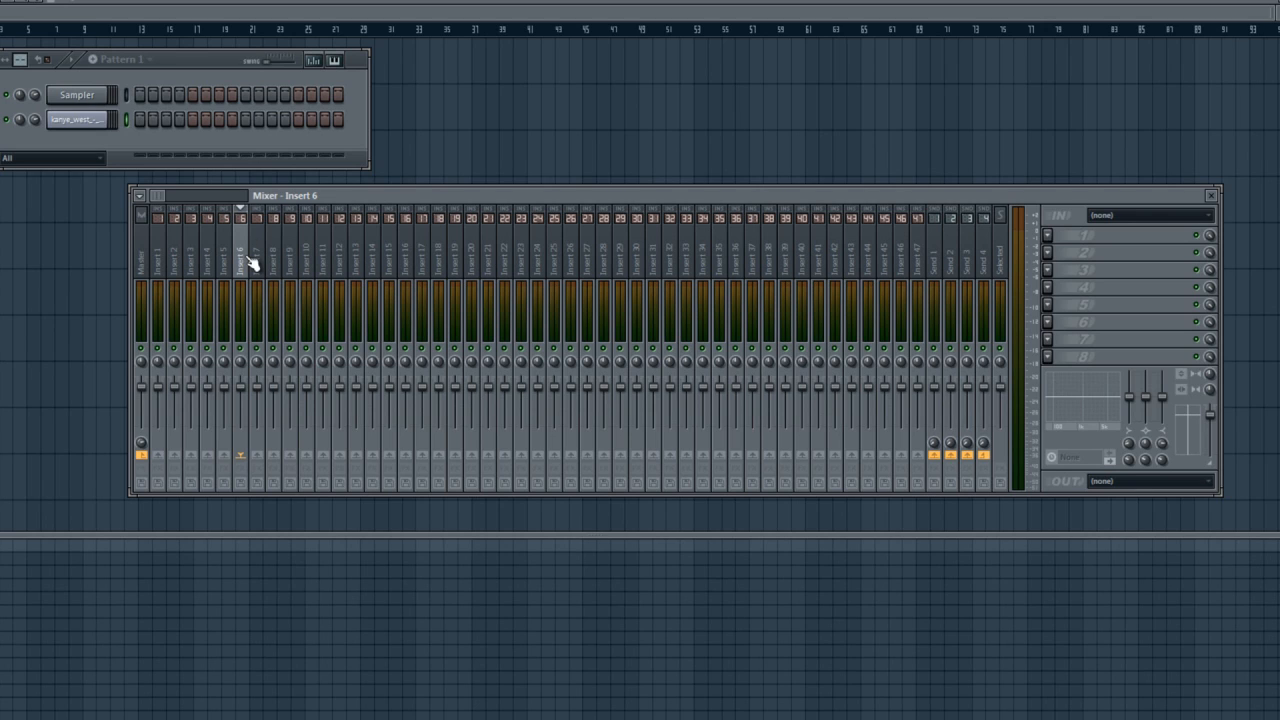
double_click(242, 254)
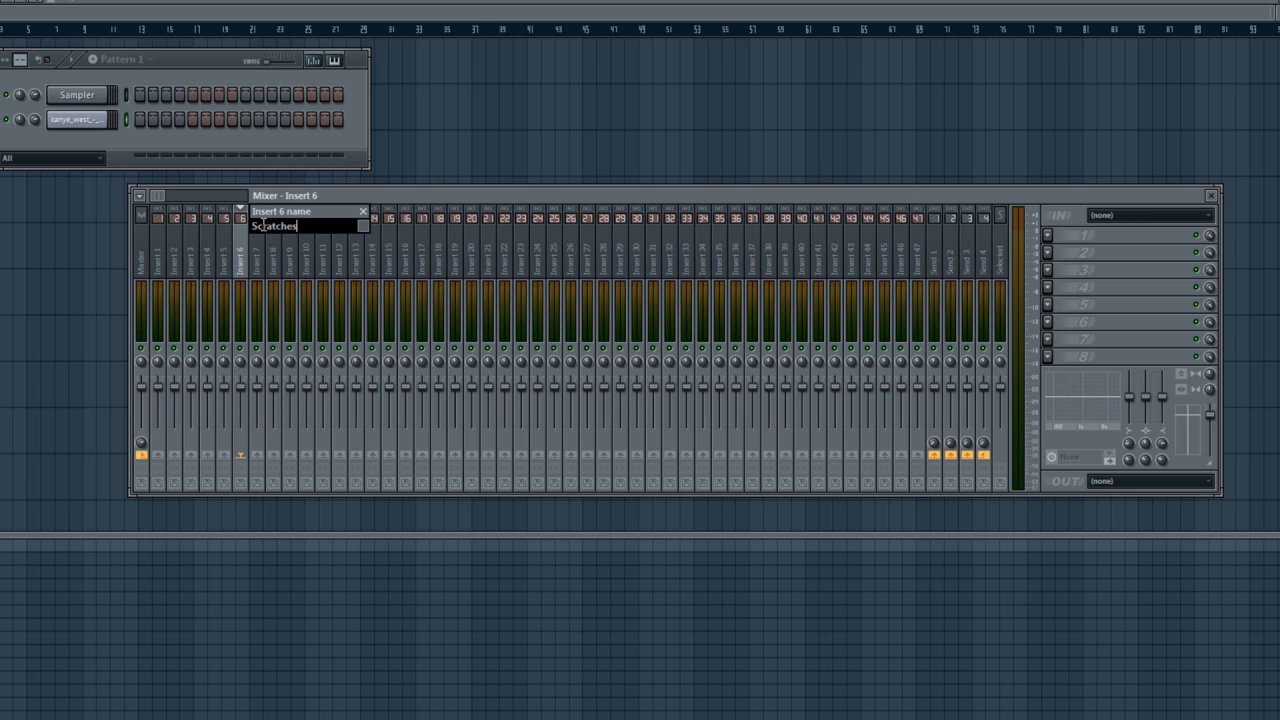
key(Return)
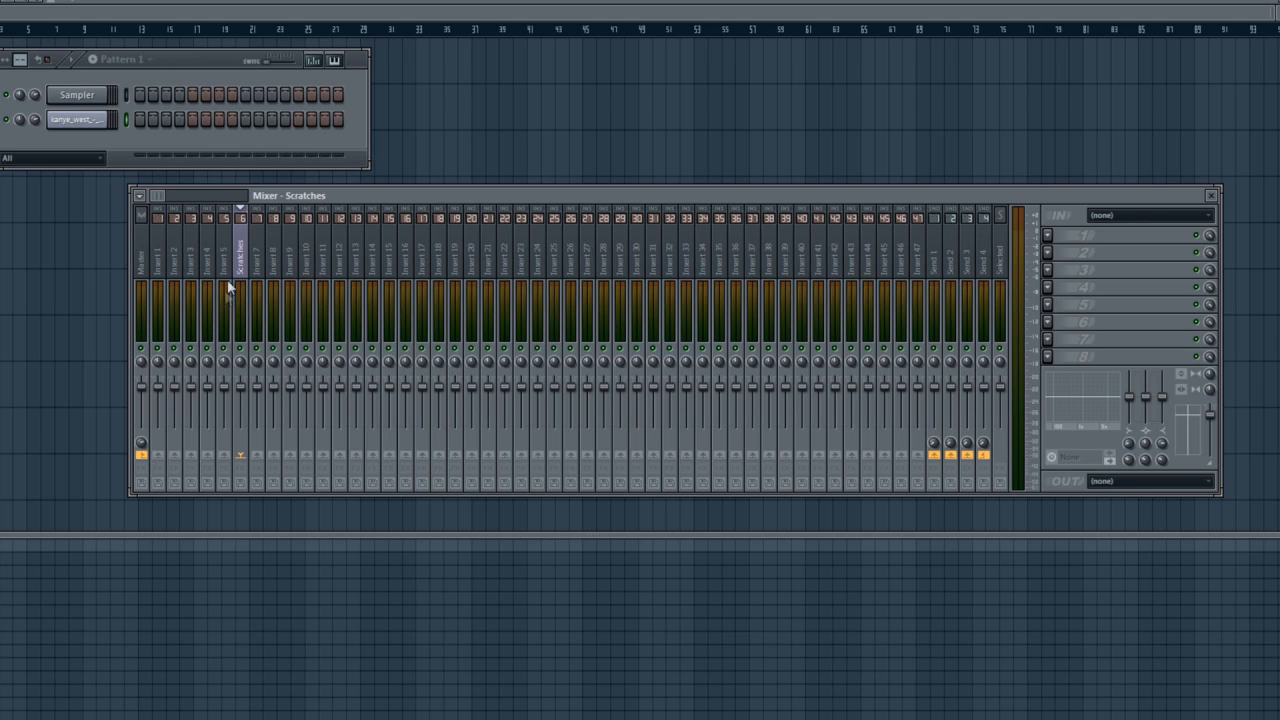
- Load Fruity Scratcher into effect slot 3 and Edison into slot 4 of the Scratches insert, and move their windows apart
click(1050, 271)
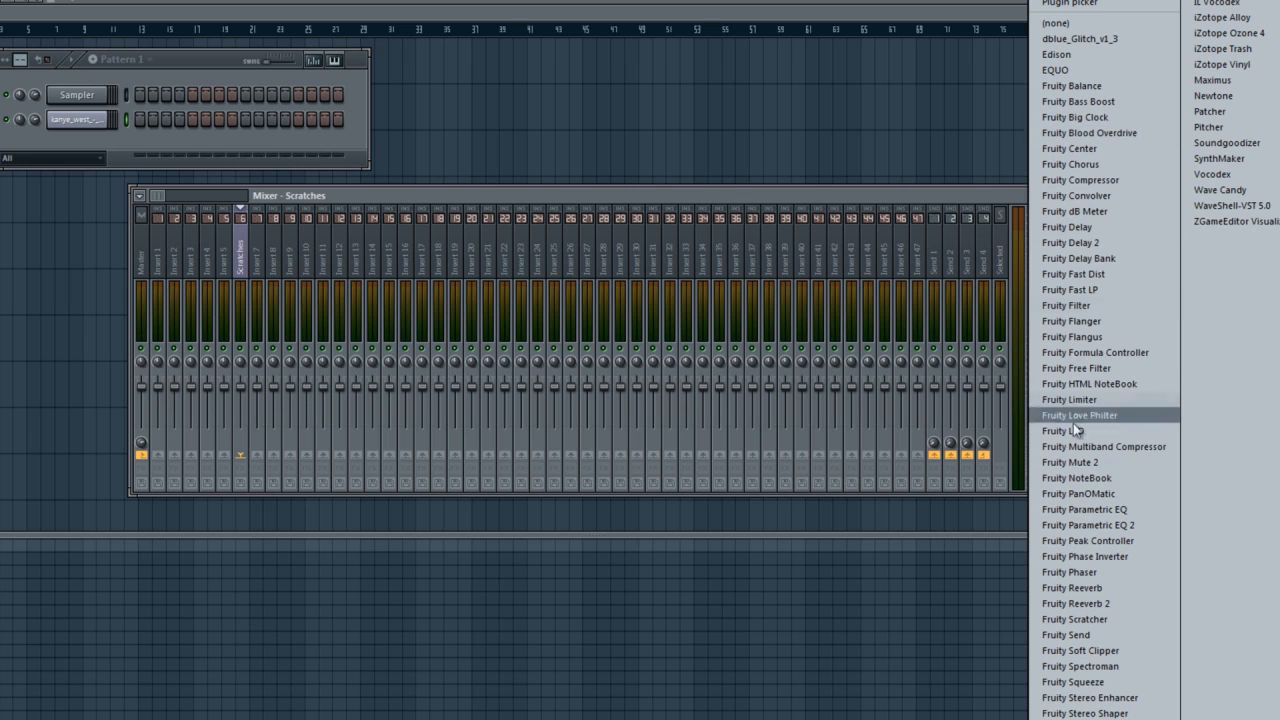
click(1110, 621)
click(1050, 288)
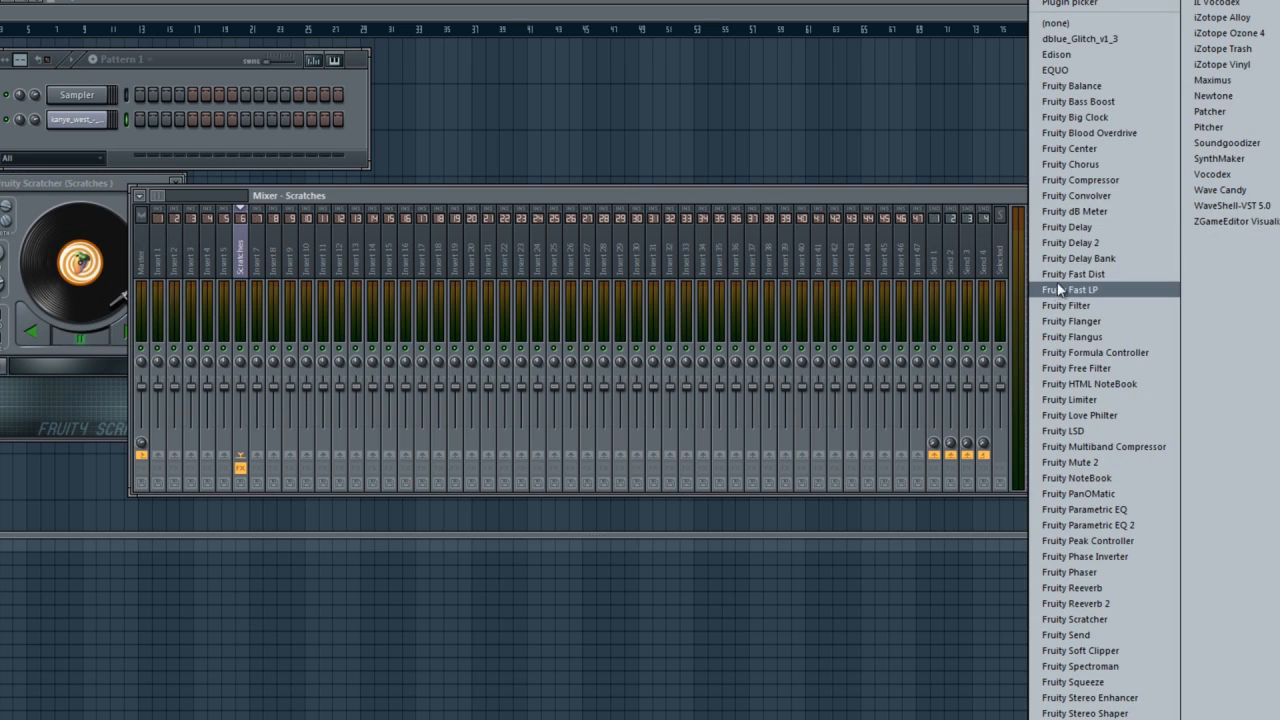
click(1058, 54)
click(71, 186)
drag(71, 186, 601, 77)
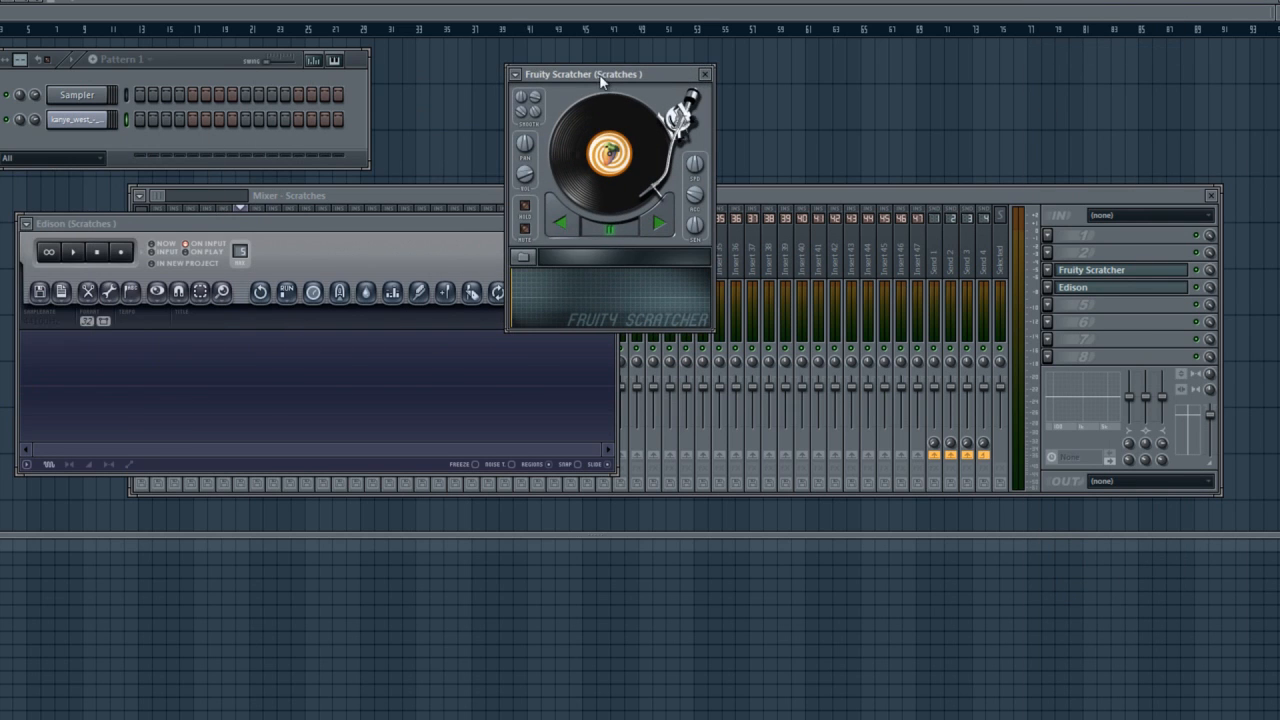
drag(396, 229, 717, 373)
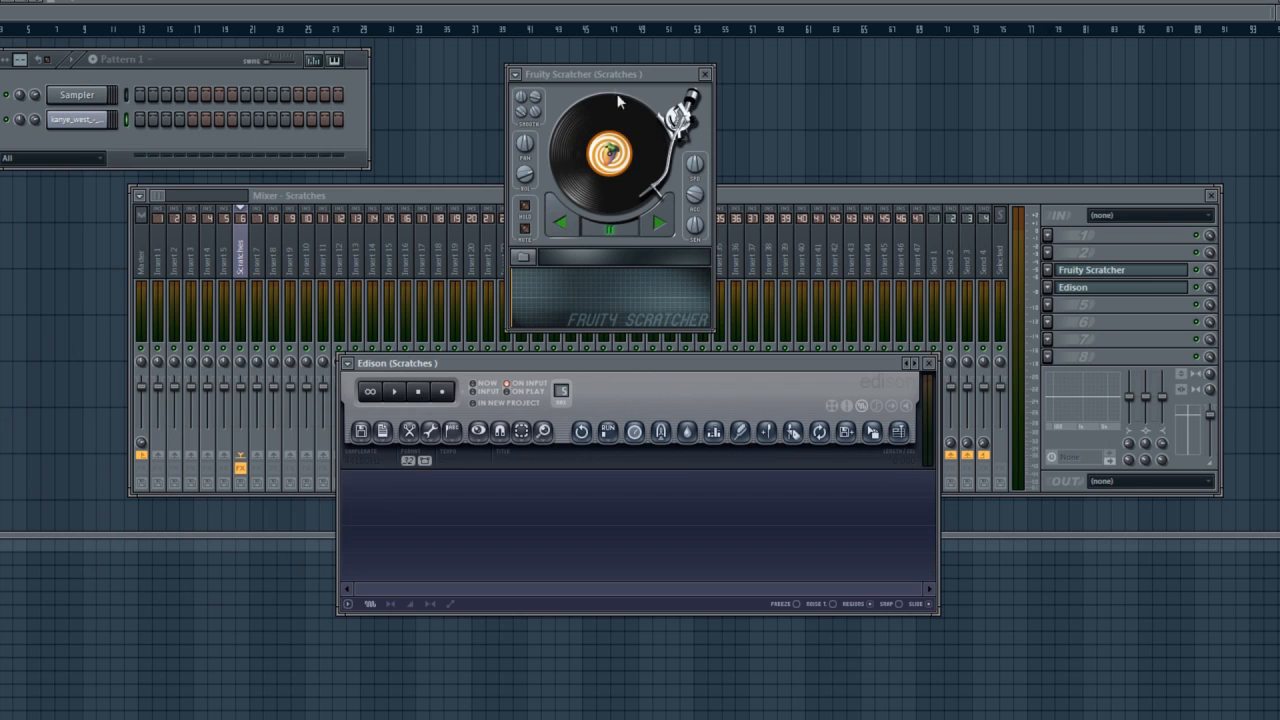
drag(610, 78, 212, 88)
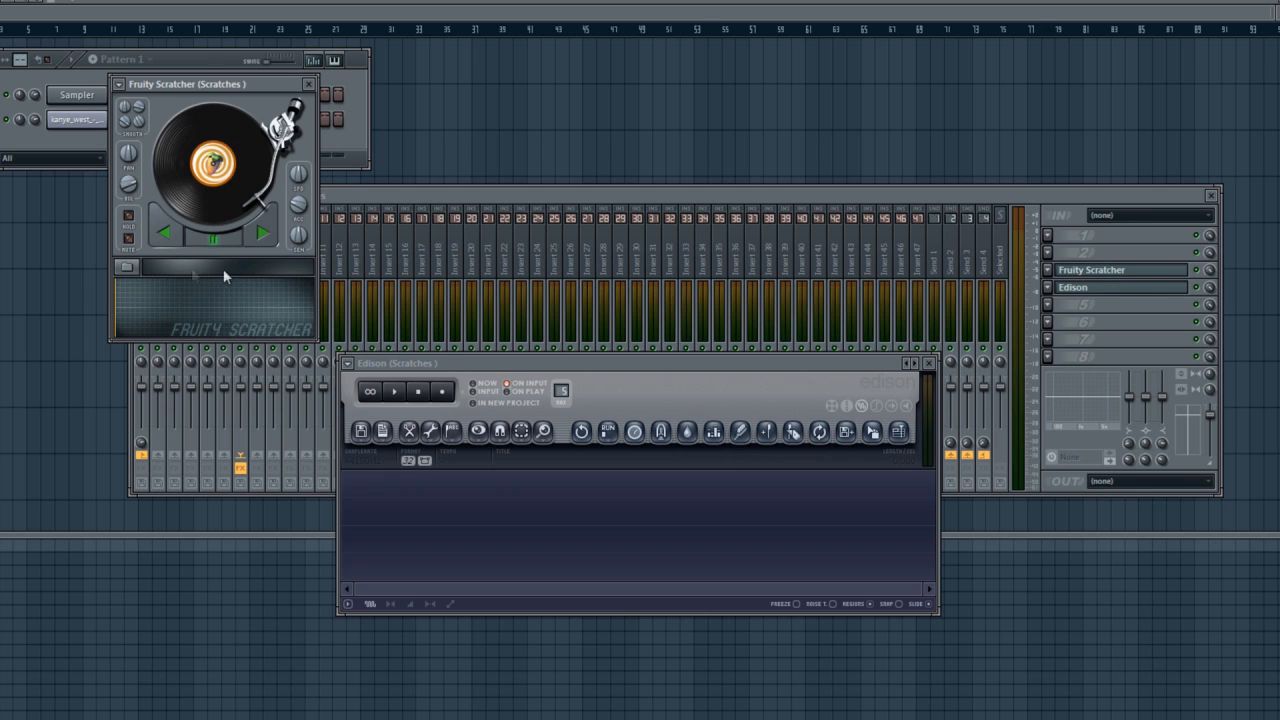
- Load Scratch - Vocal Sample - Region #1 from the Tutorial folder of Personal Sounds into Fruity Scratcher
click(128, 270)
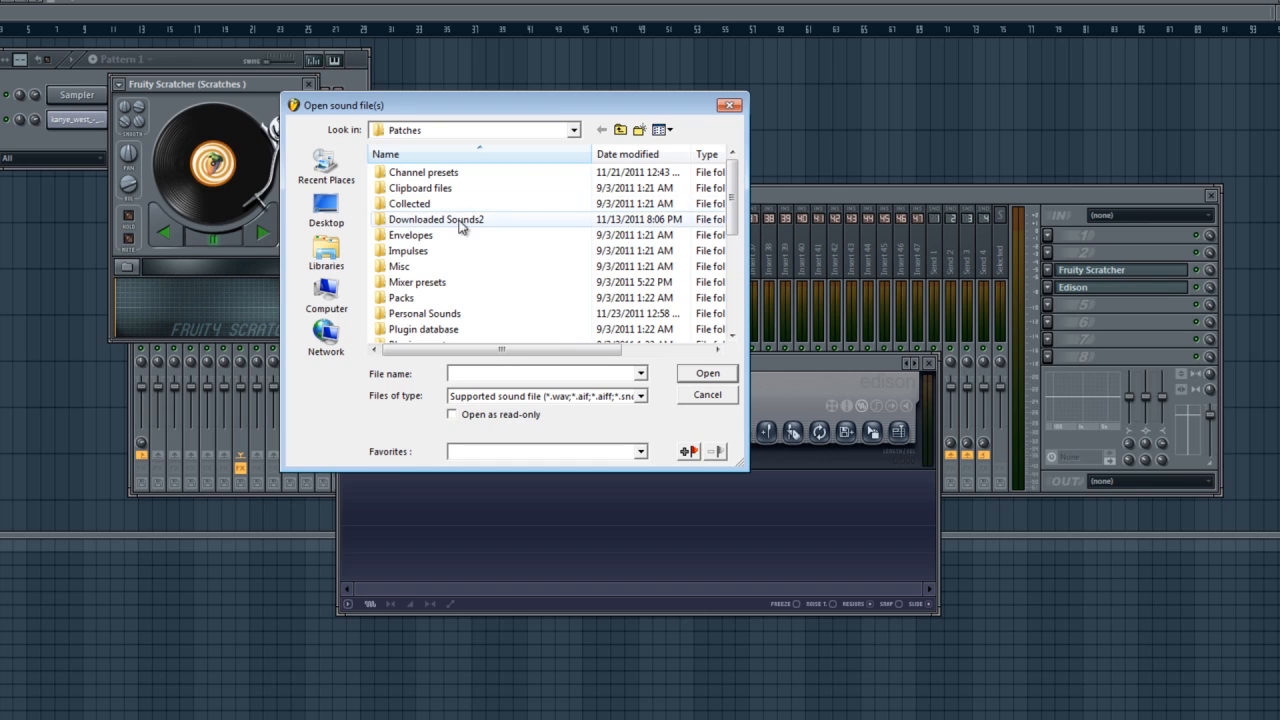
double_click(425, 313)
click(449, 320)
scroll(440, 318, down, 2)
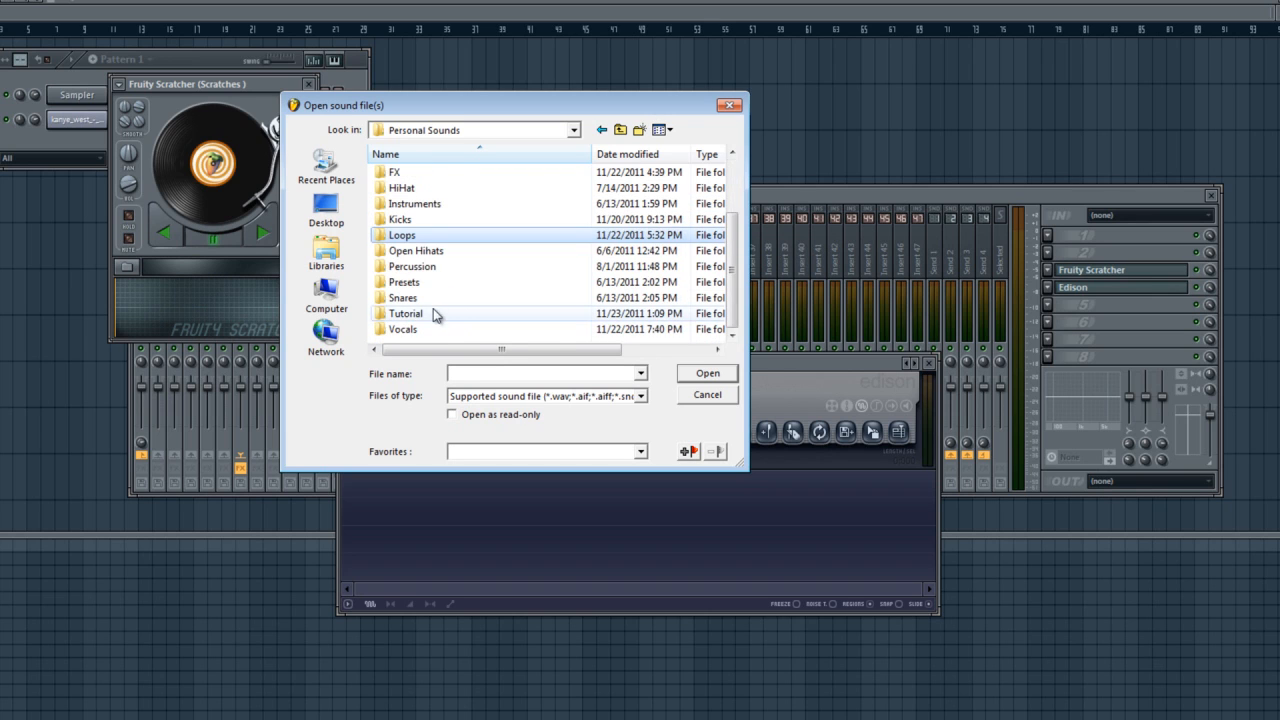
double_click(425, 313)
drag(500, 154, 650, 154)
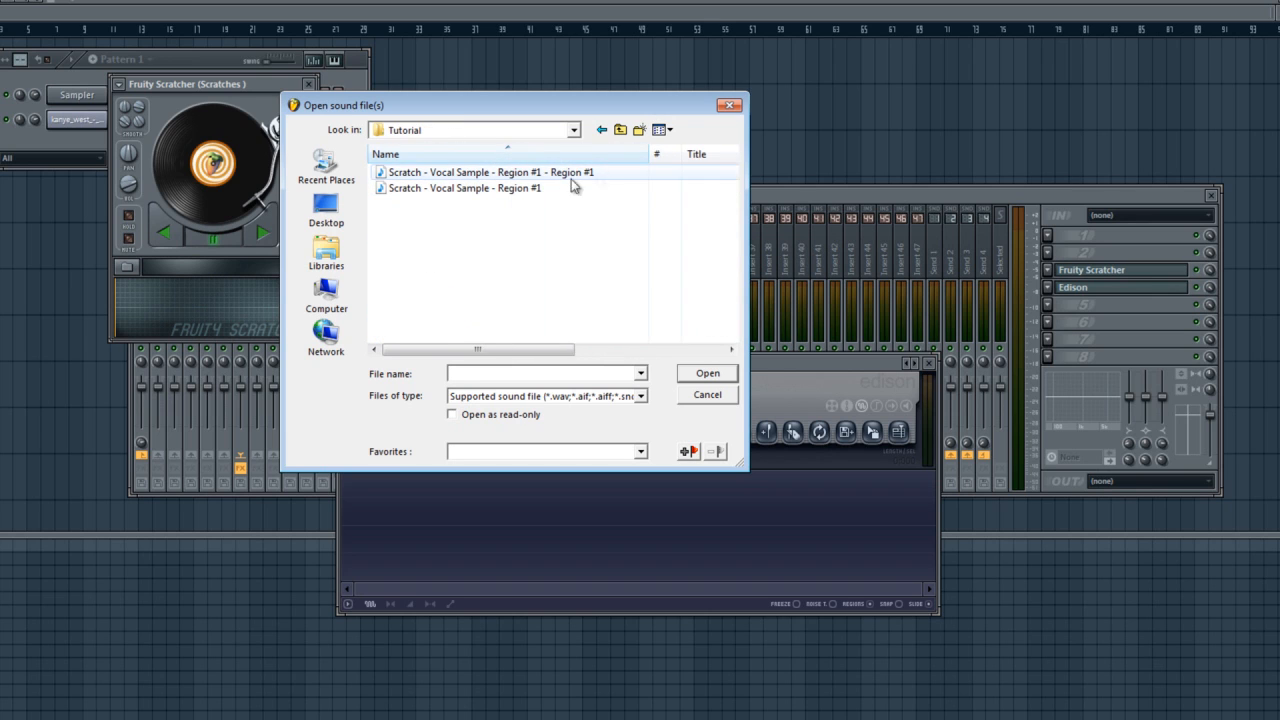
click(528, 190)
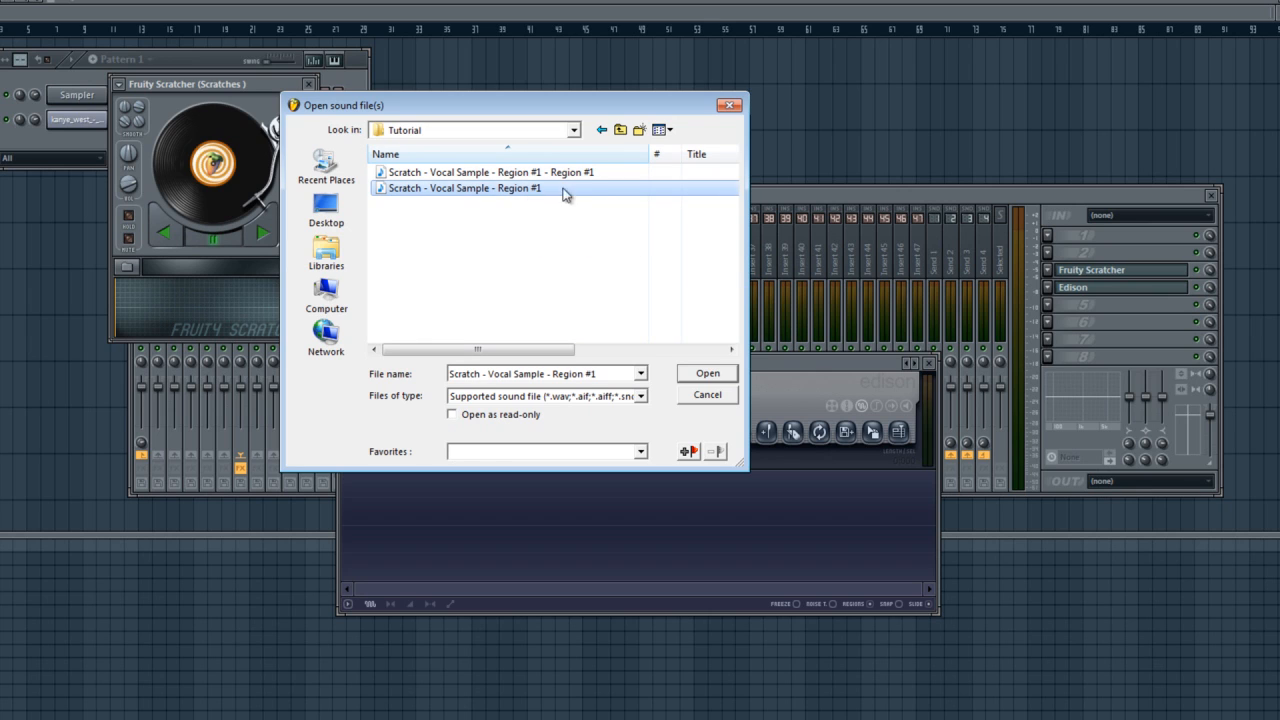
click(692, 372)
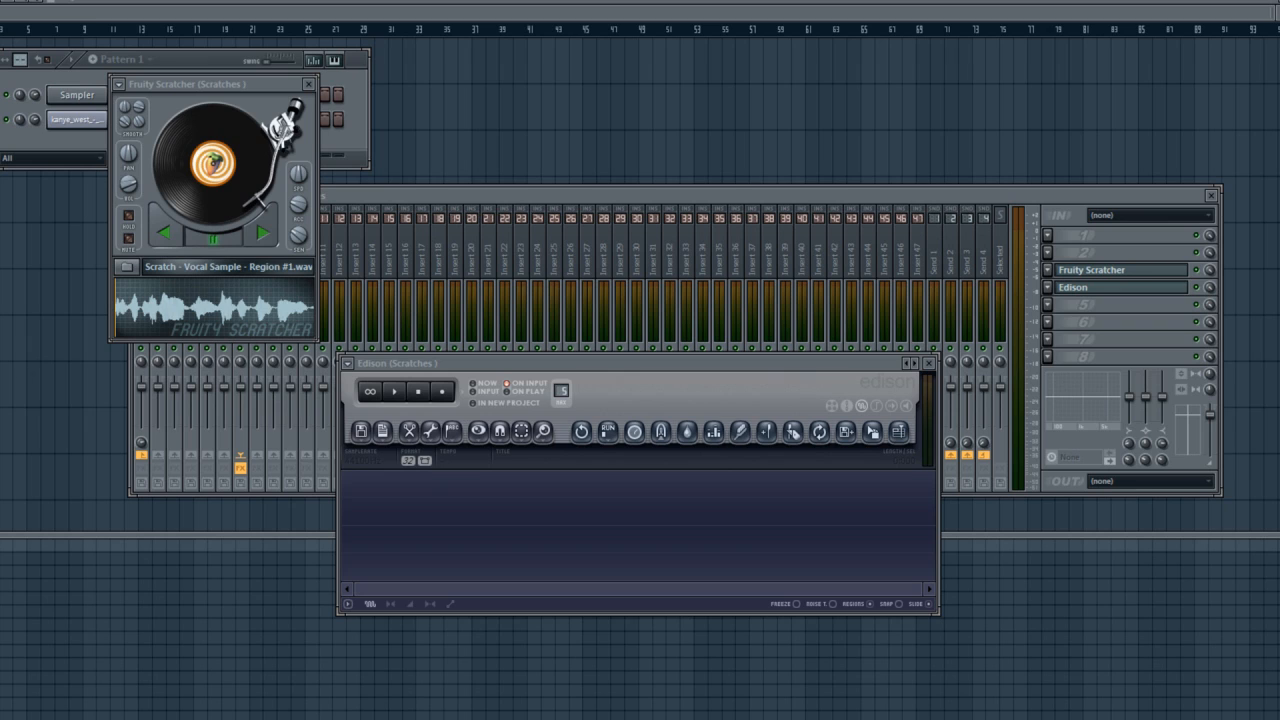
- Load the ZG HH hard nock 02 105 drum loop into the Sampler channel, enable its first step and play the pattern
drag(2, 118, 76, 97)
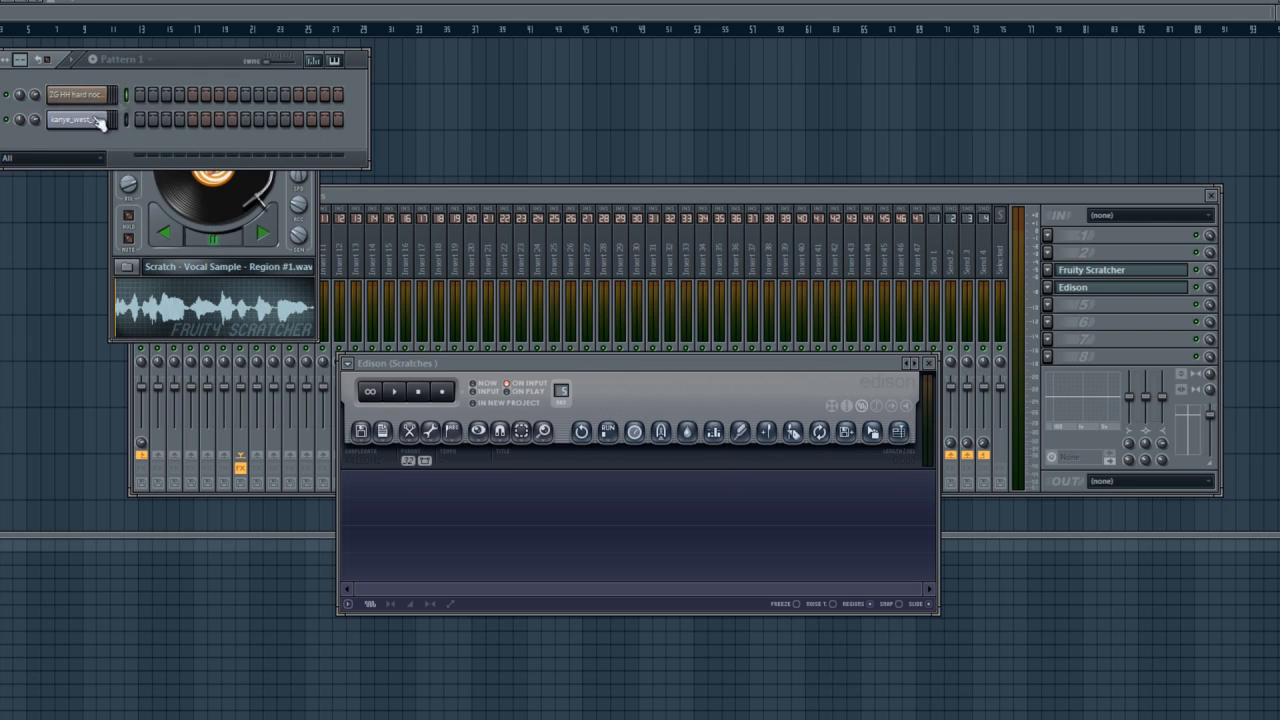
click(140, 95)
key(space)
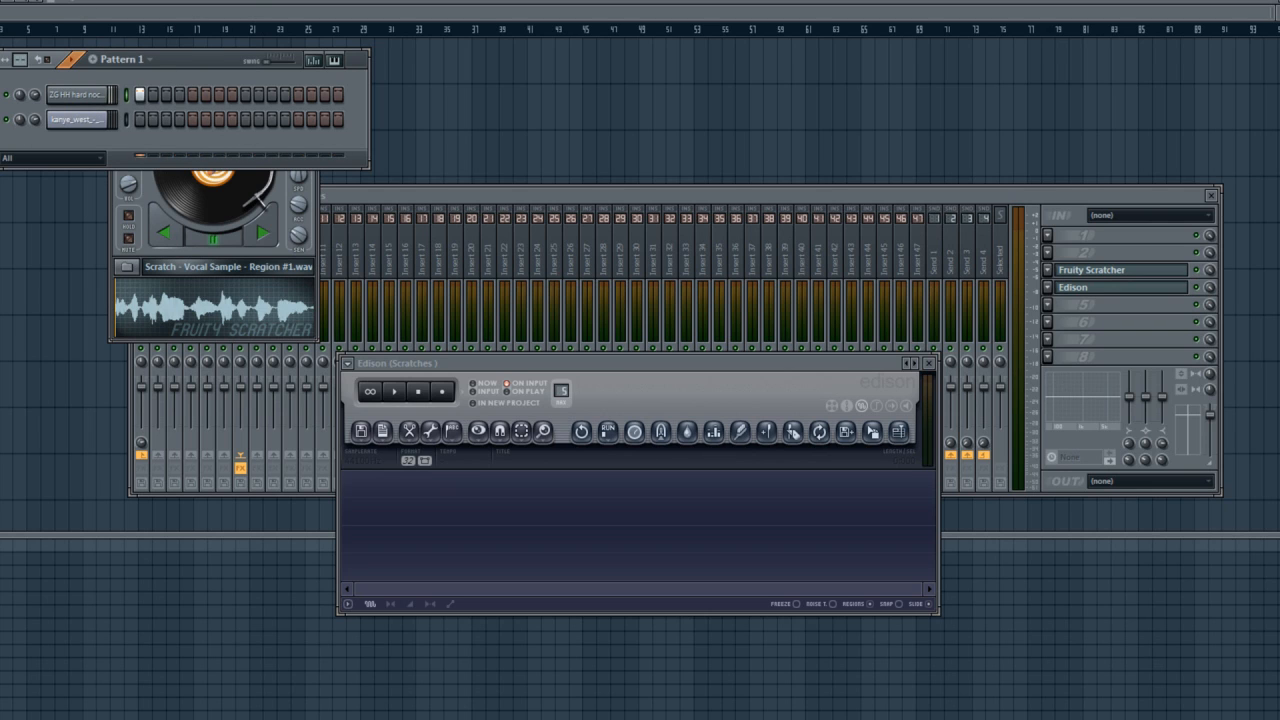
- Set the drum loop channel's time stretching to Autodetect
click(88, 95)
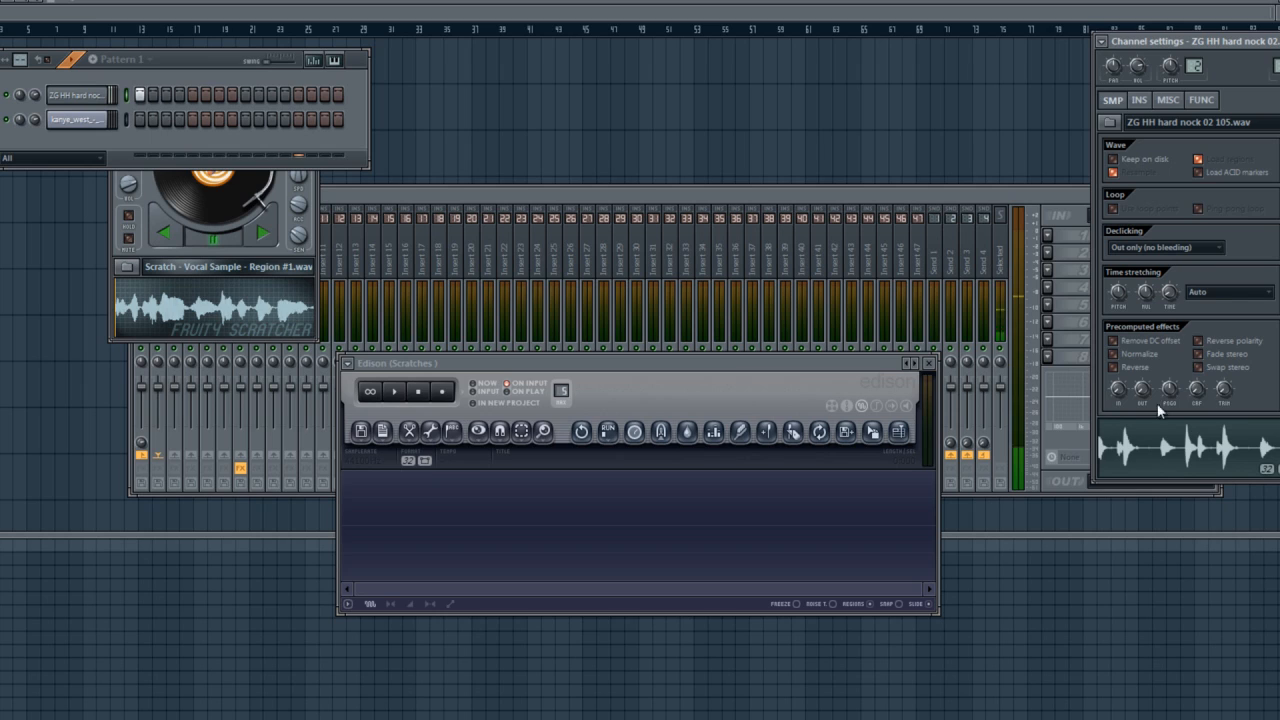
click(1186, 297)
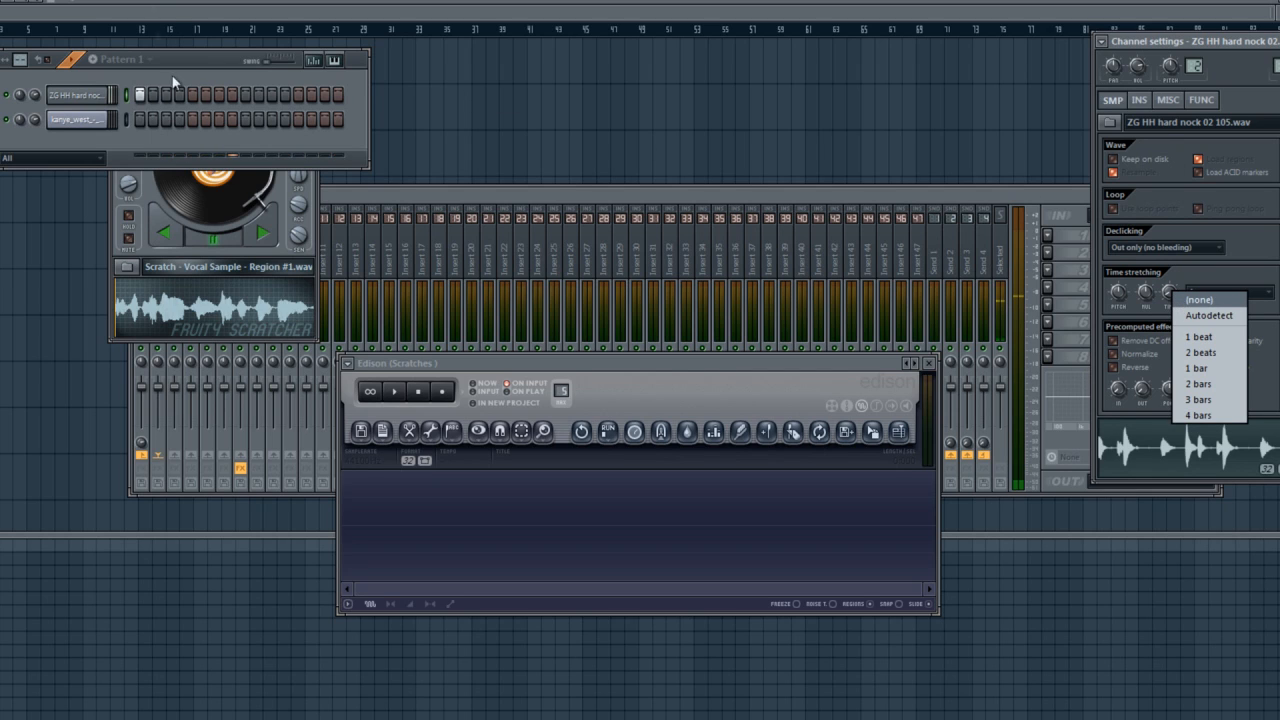
click(1209, 315)
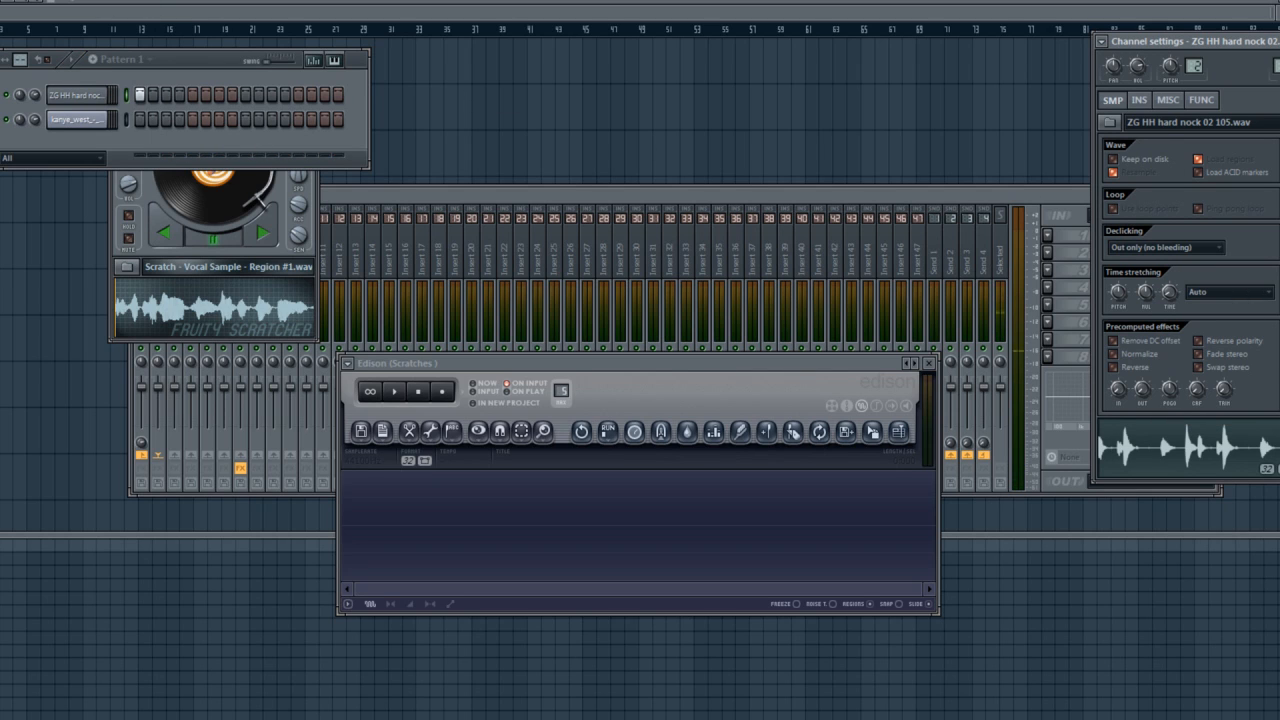
- Extend Pattern 1 to 32 steps and play the drum loop
click(18, 59)
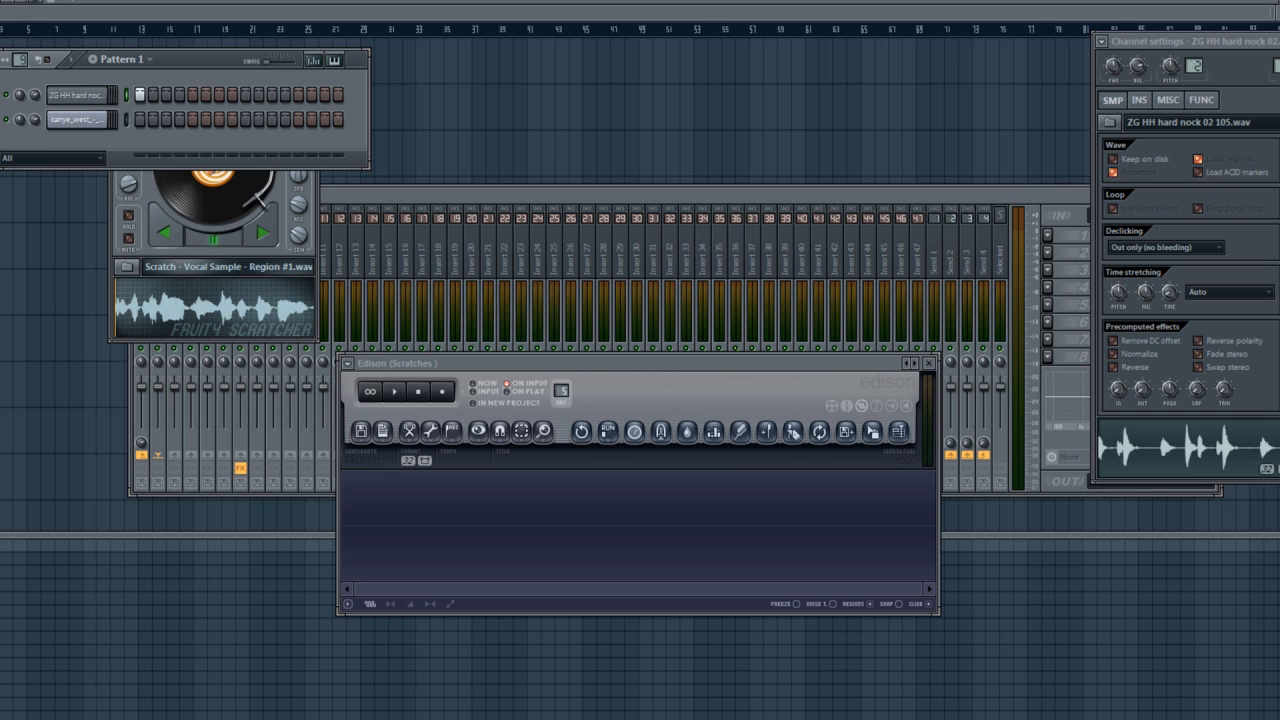
drag(34, 2, 36, 6)
key(space)
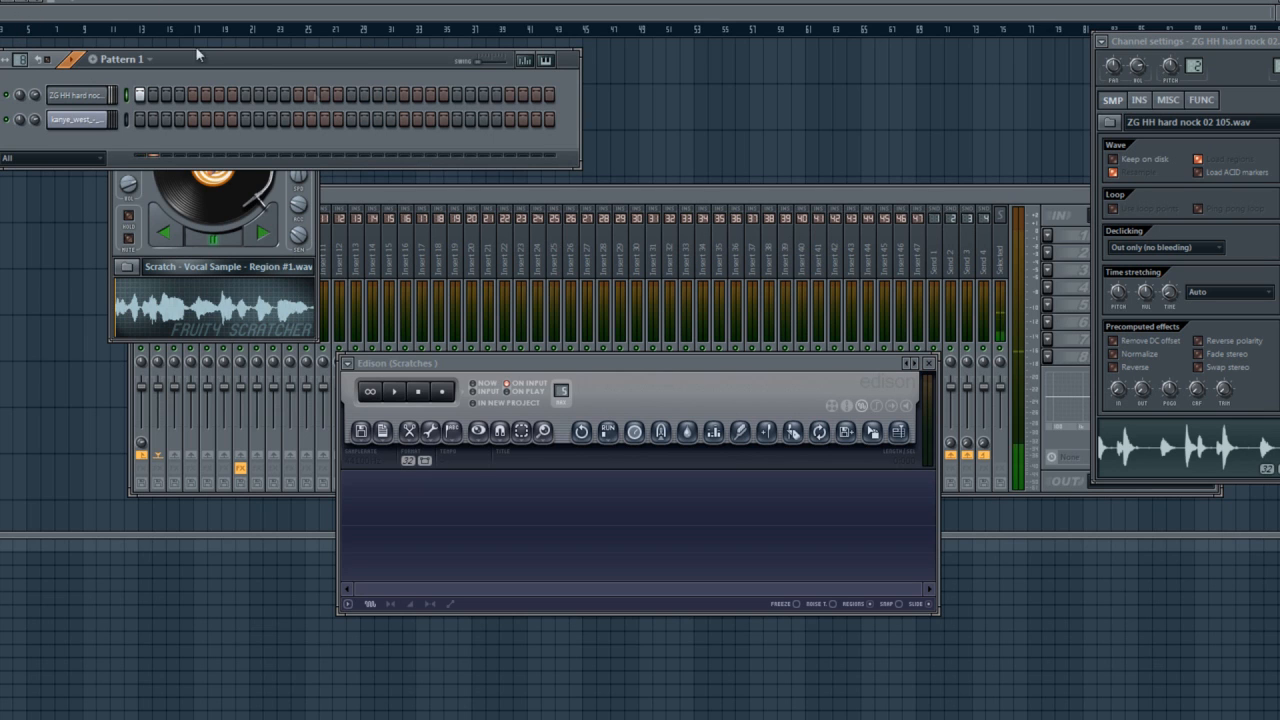
key(alt+F8)
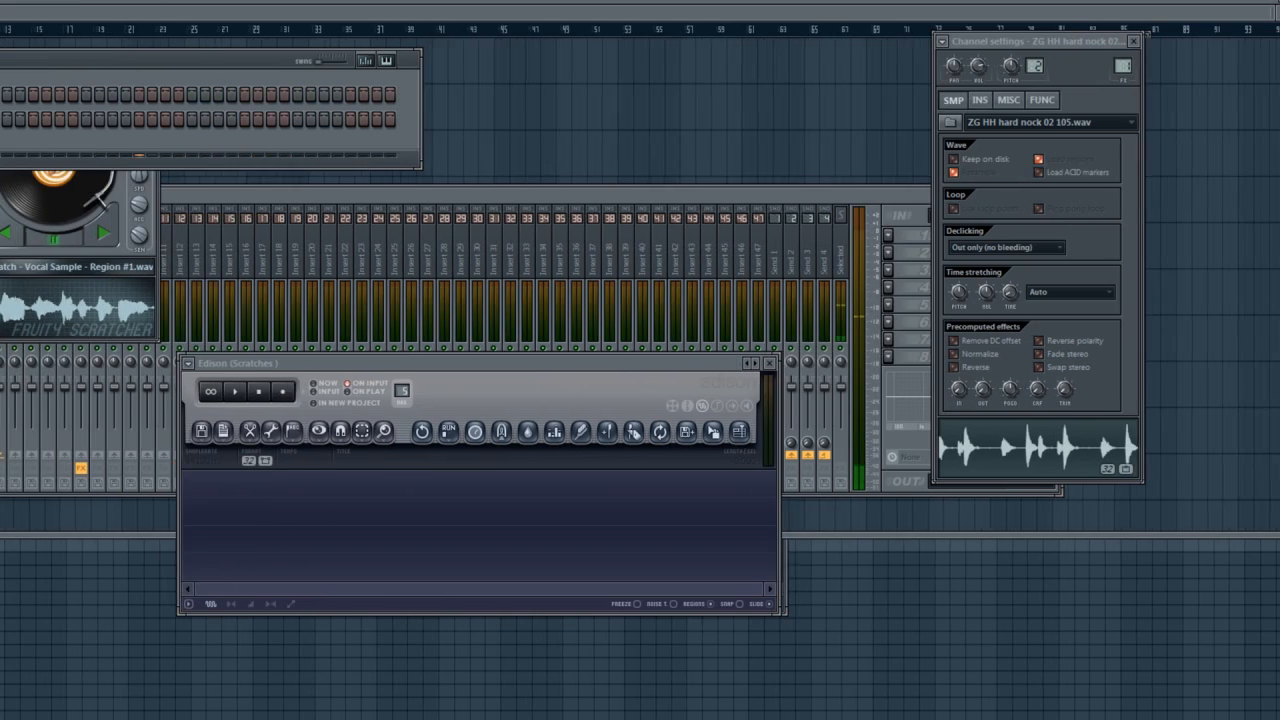
- Stop playback and rearrange the step sequencer, Fruity Scratcher and Edison windows so they do not overlap
drag(190, 63, 481, 47)
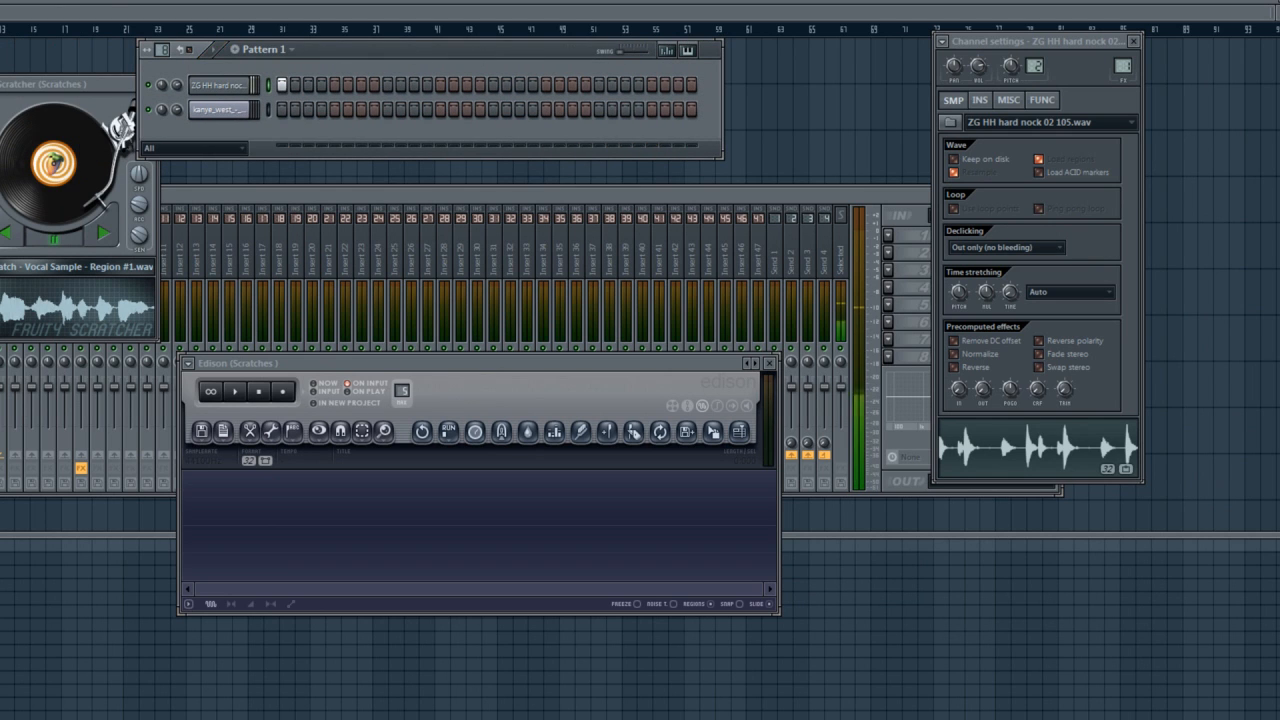
click(227, 87)
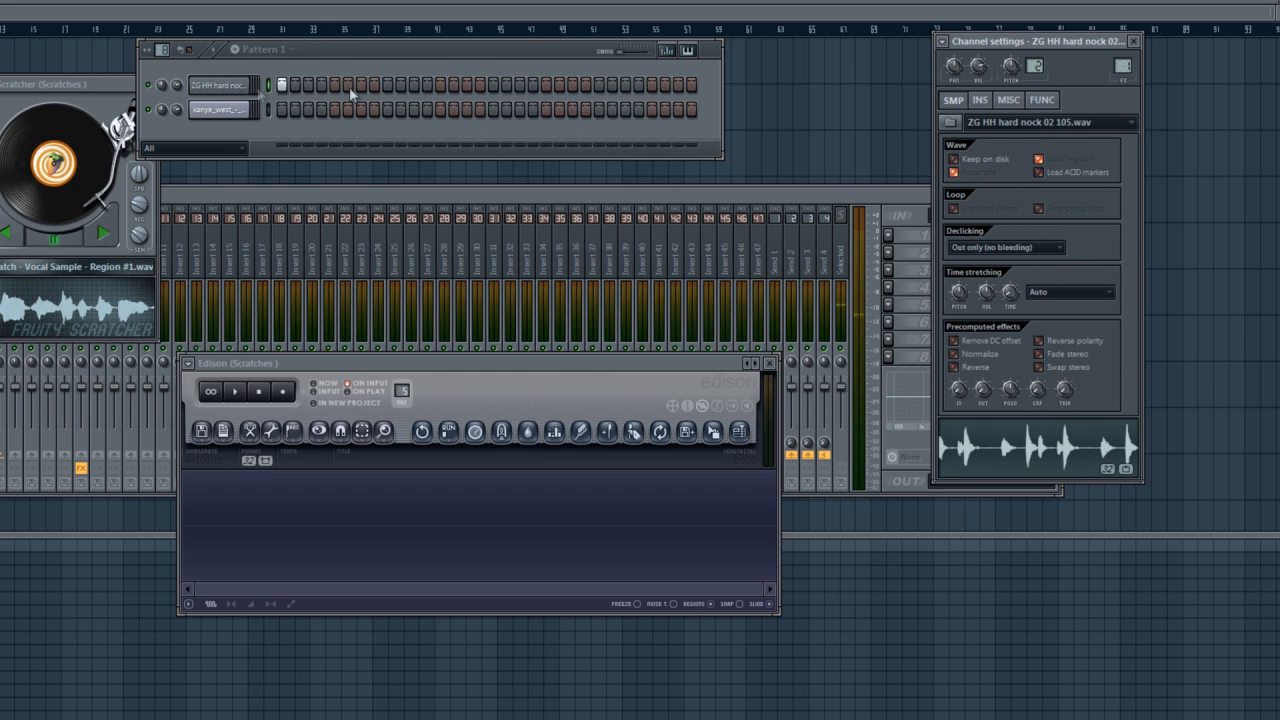
drag(55, 86, 67, 291)
drag(295, 372, 334, 256)
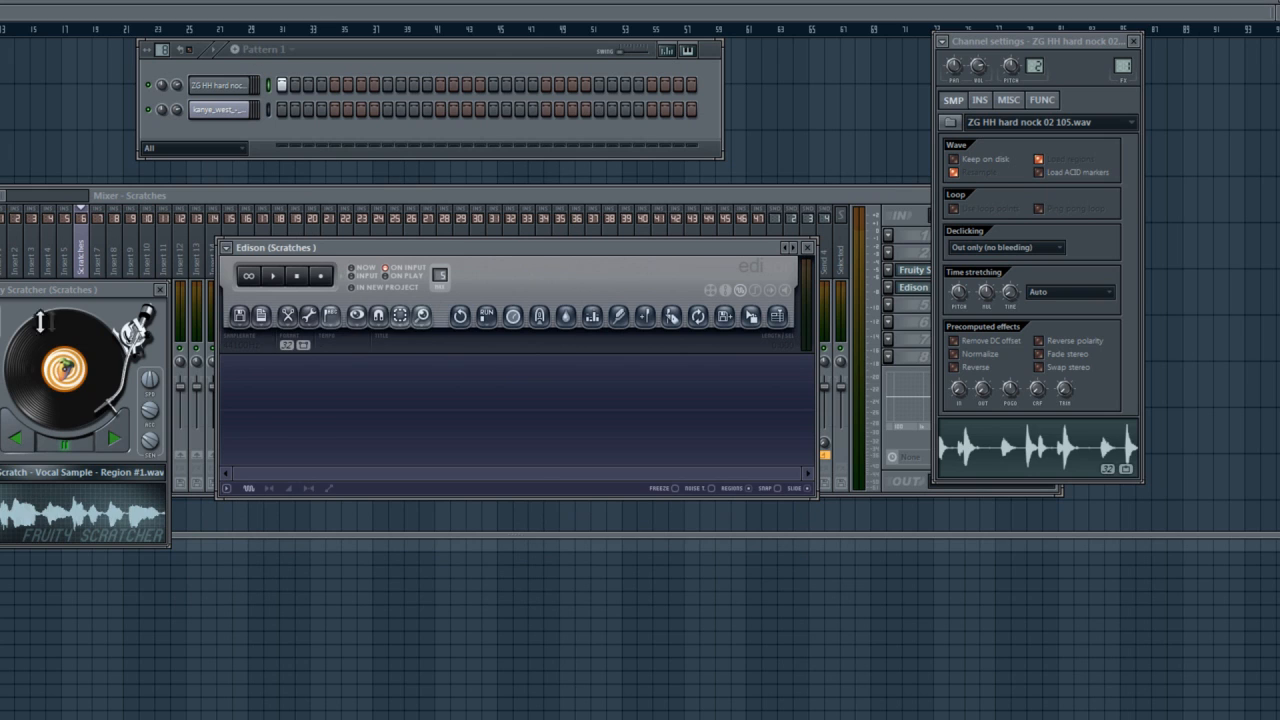
- Place the Fruity Scratcher window beside Edison, and arm Edison for recording with the Input trigger mode
drag(74, 292, 116, 247)
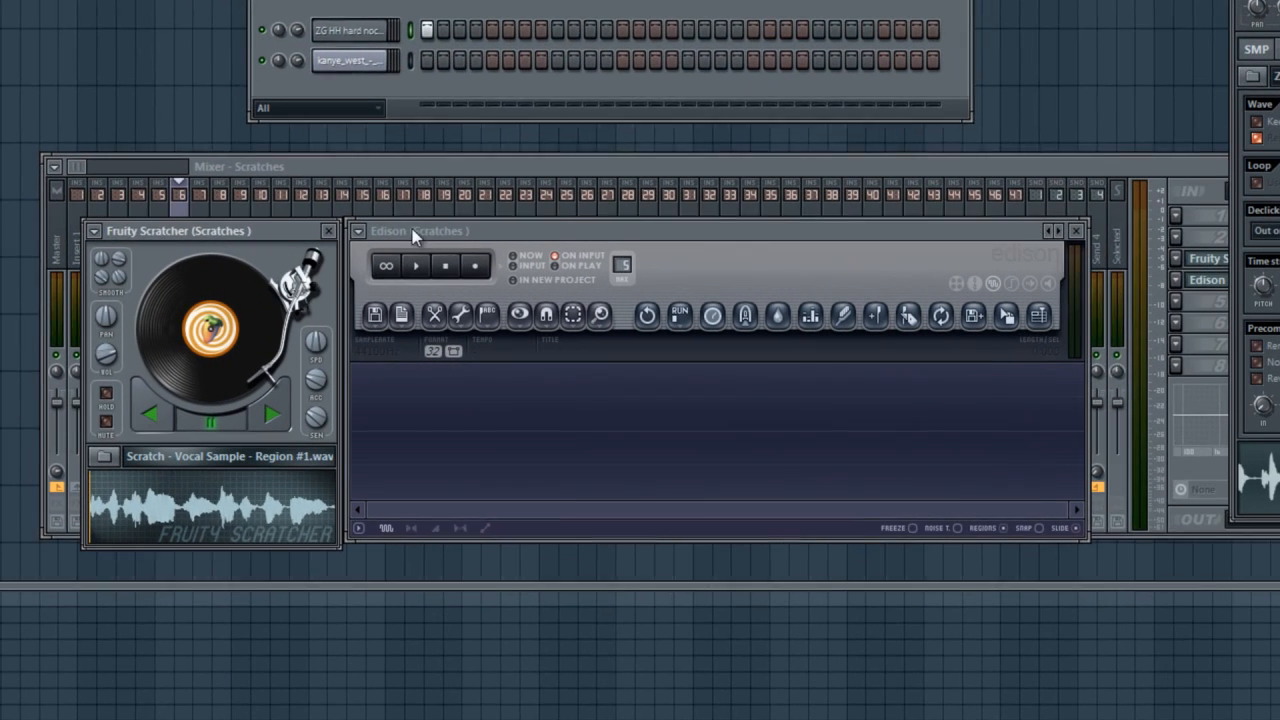
click(268, 247)
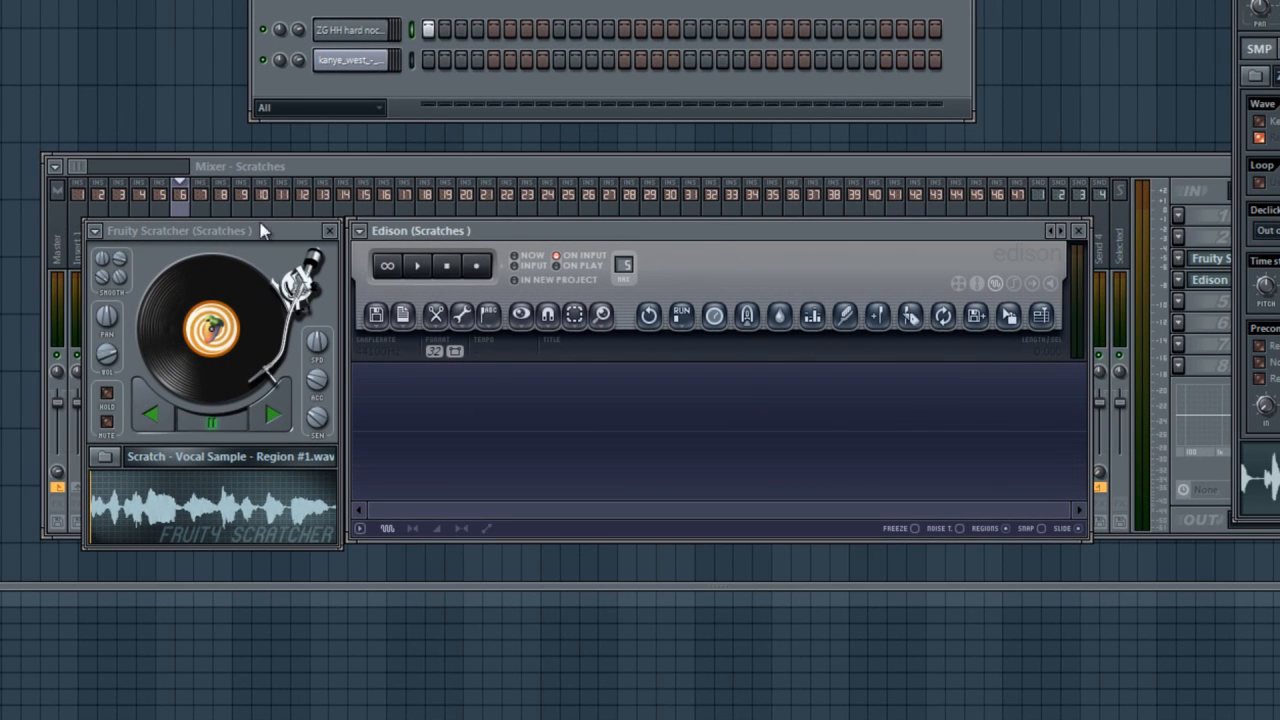
click(268, 236)
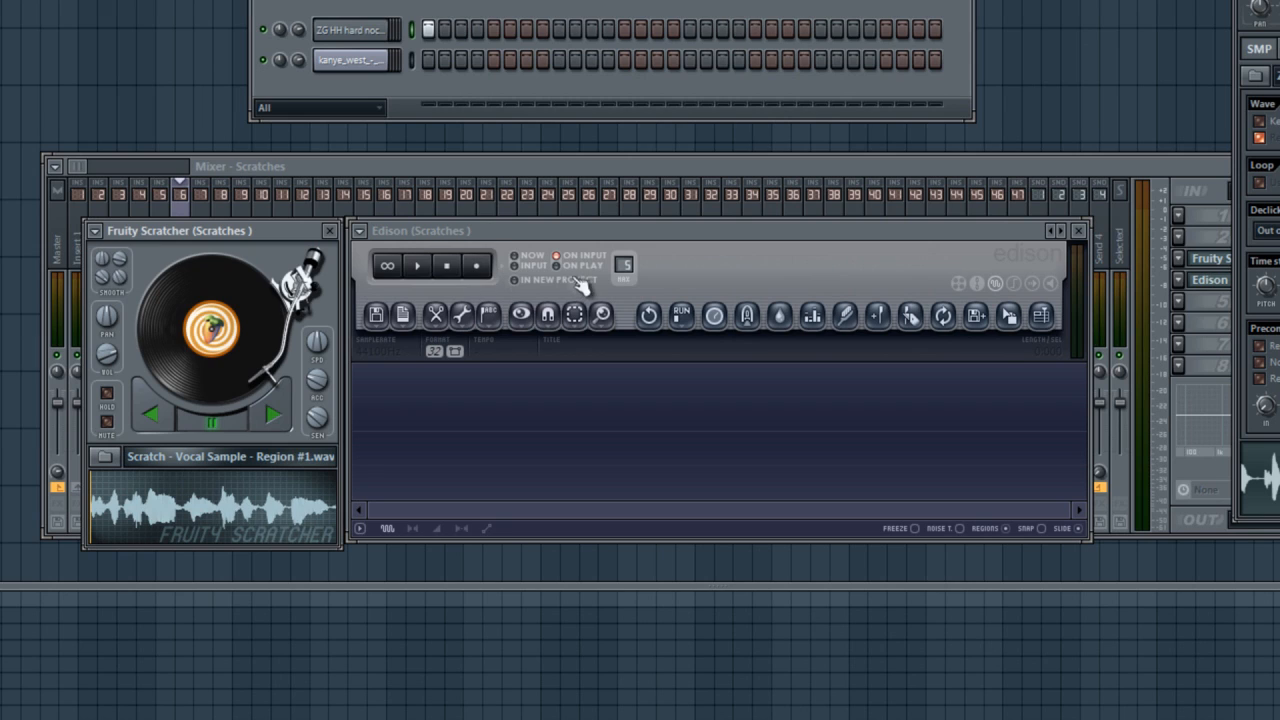
click(479, 268)
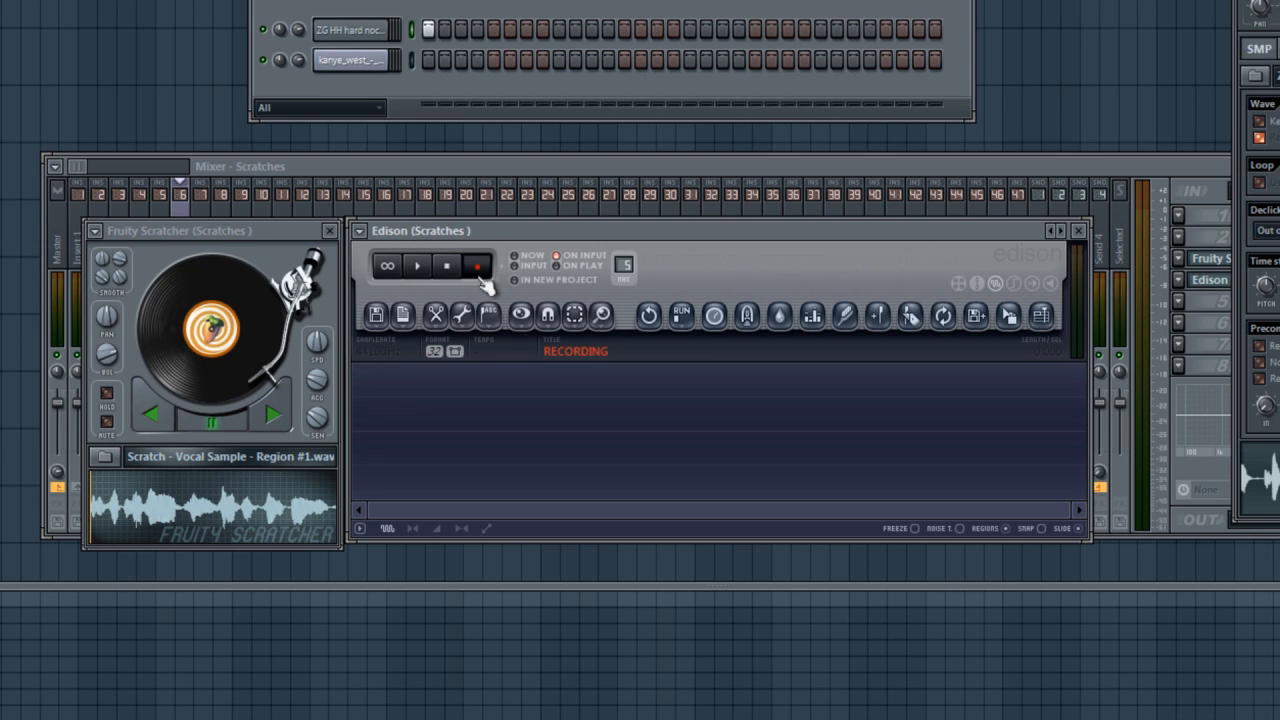
click(531, 268)
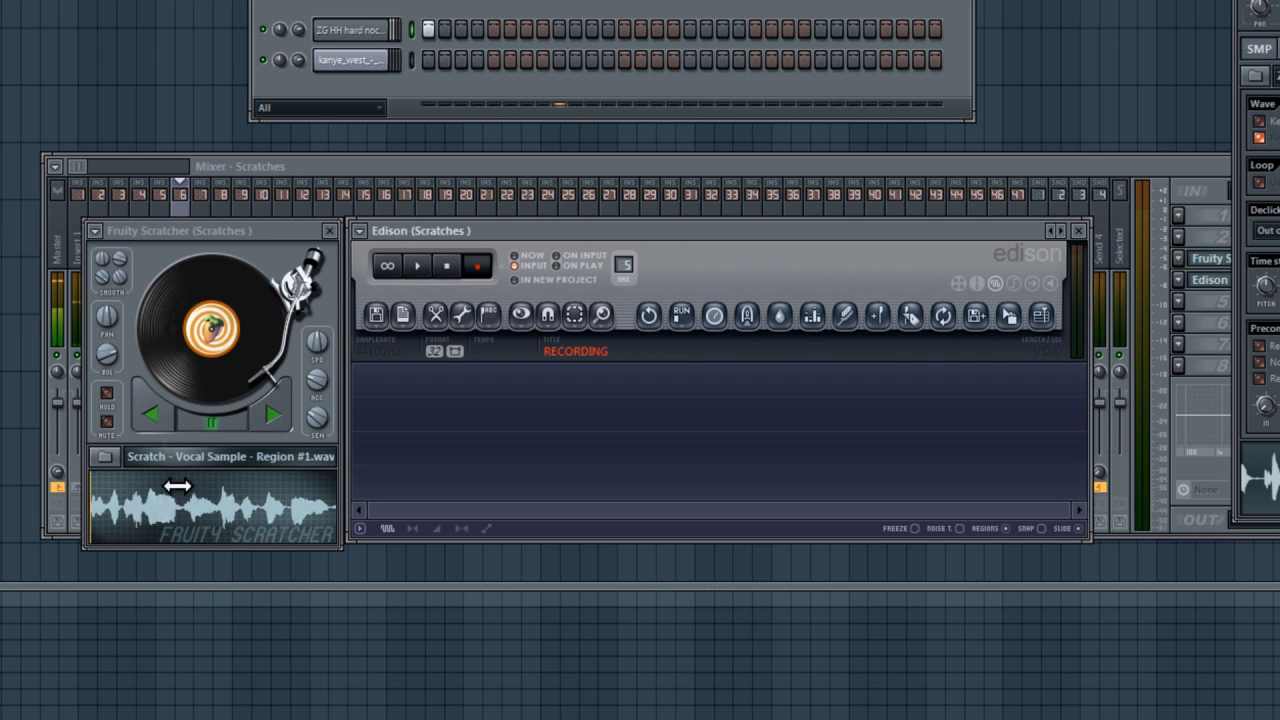
- Record a scratch take in Edison by playing and scratching the vocal sample in Fruity Scratcher over the drum loop
click(275, 419)
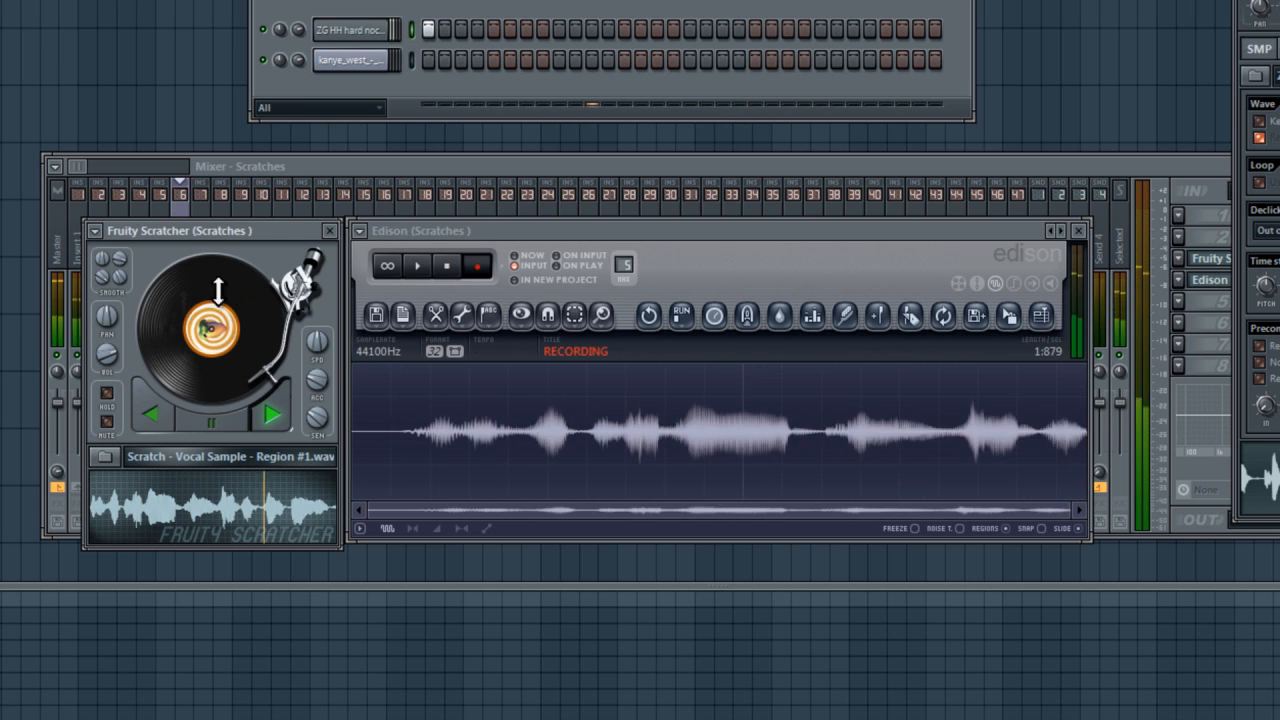
mouse_move(182, 293)
mouse_down()
mouse_move(174, 470)
mouse_move(156, 478)
mouse_move(176, 302)
mouse_move(159, 250)
mouse_move(152, 320)
mouse_move(171, 322)
mouse_move(189, 204)
mouse_move(160, 358)
mouse_move(157, 194)
mouse_move(163, 297)
mouse_move(182, 245)
mouse_move(159, 232)
mouse_move(154, 157)
mouse_move(125, 488)
mouse_move(177, 277)
mouse_move(169, 309)
mouse_move(168, 257)
mouse_move(177, 287)
mouse_move(65, 466)
mouse_move(63, 411)
mouse_up()
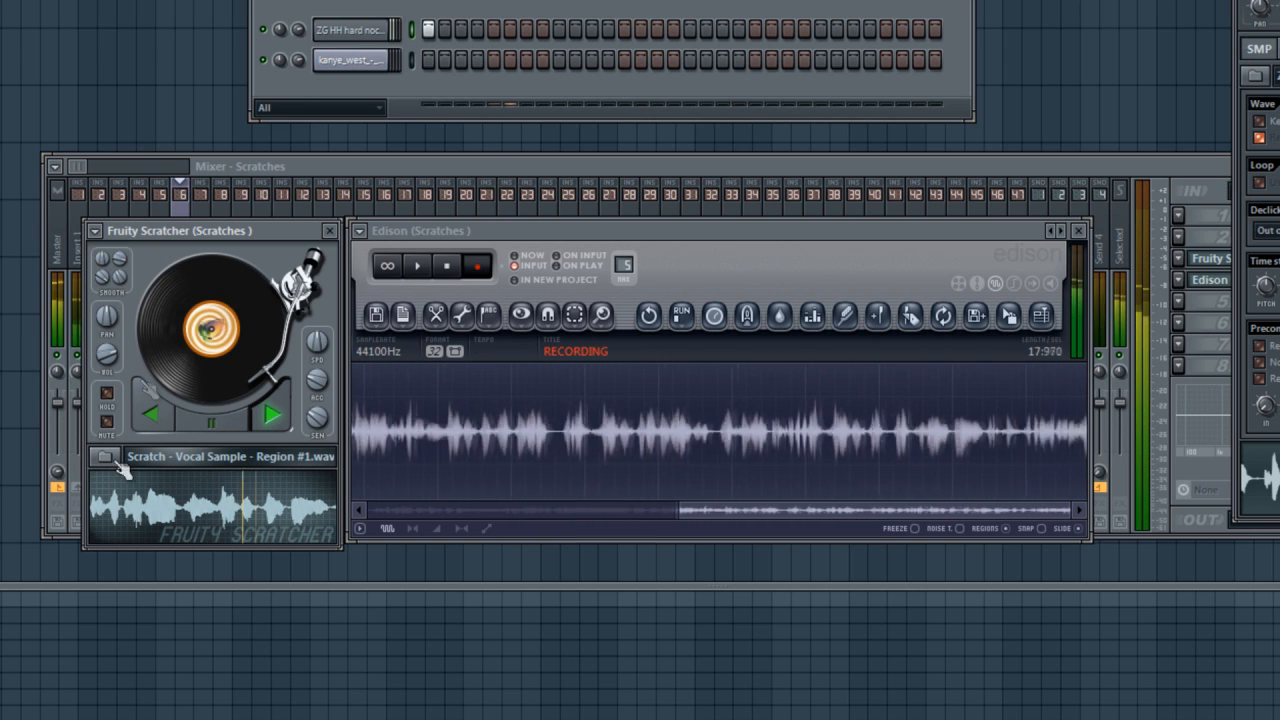
mouse_move(177, 385)
mouse_down()
mouse_move(175, 282)
mouse_move(138, 183)
mouse_move(154, 413)
mouse_move(199, 403)
mouse_up()
mouse_move(200, 308)
mouse_down()
mouse_move(194, 284)
mouse_move(196, 329)
mouse_move(210, 322)
mouse_move(187, 348)
mouse_move(205, 291)
mouse_move(187, 303)
mouse_move(170, 285)
mouse_move(208, 322)
mouse_move(186, 288)
mouse_up()
click(215, 428)
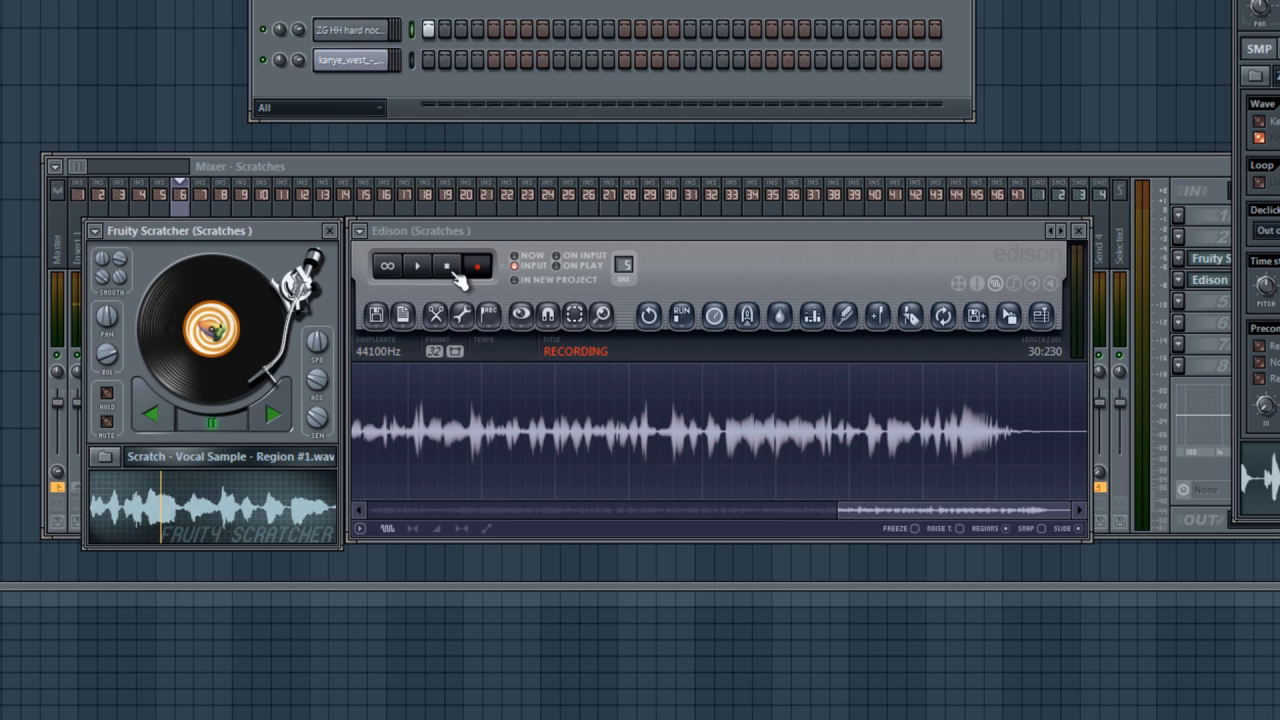
click(448, 267)
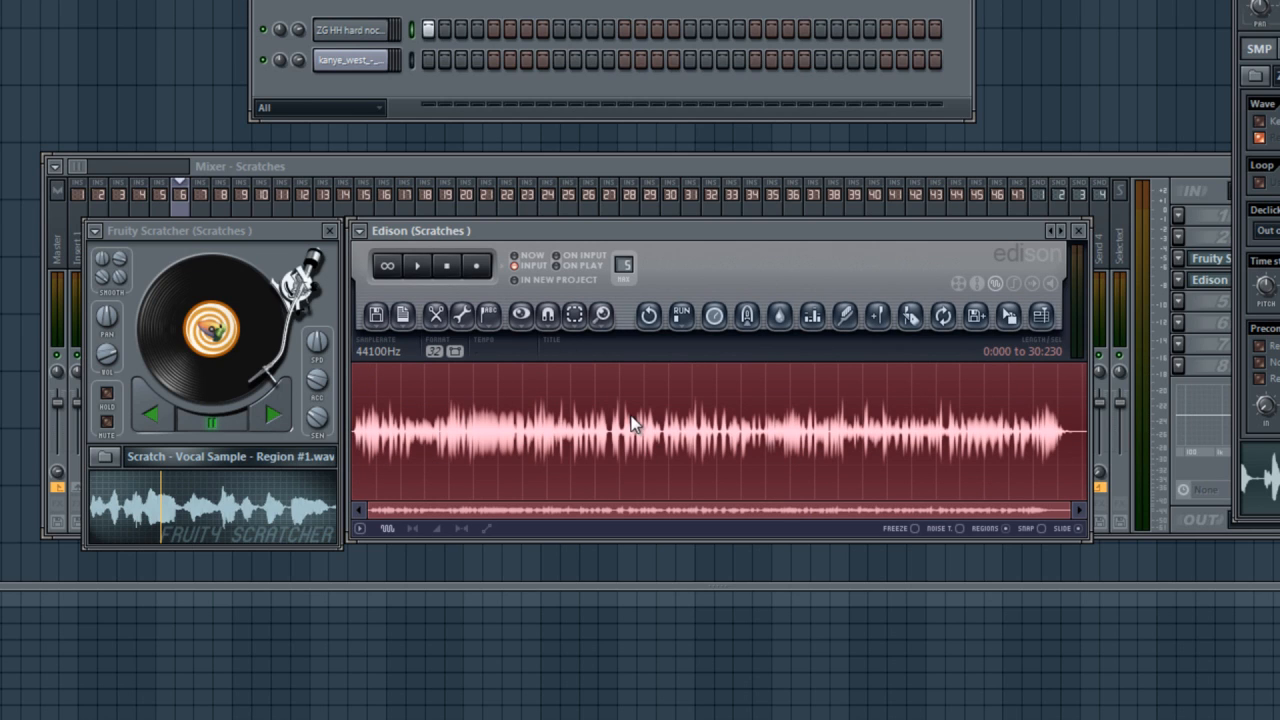
- Save the Edison recording as a wave file named ScratchFINISHED in the Tutorial folder
drag(670, 430, 211, 453)
click(378, 317)
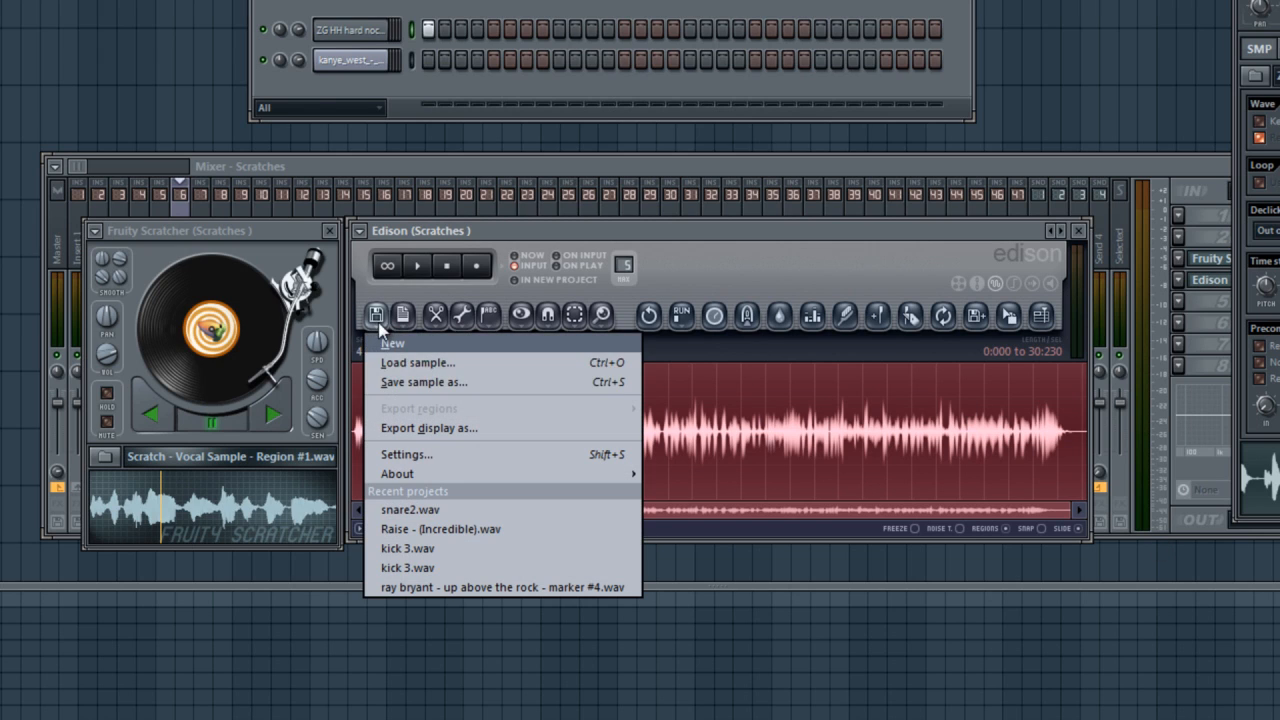
click(433, 384)
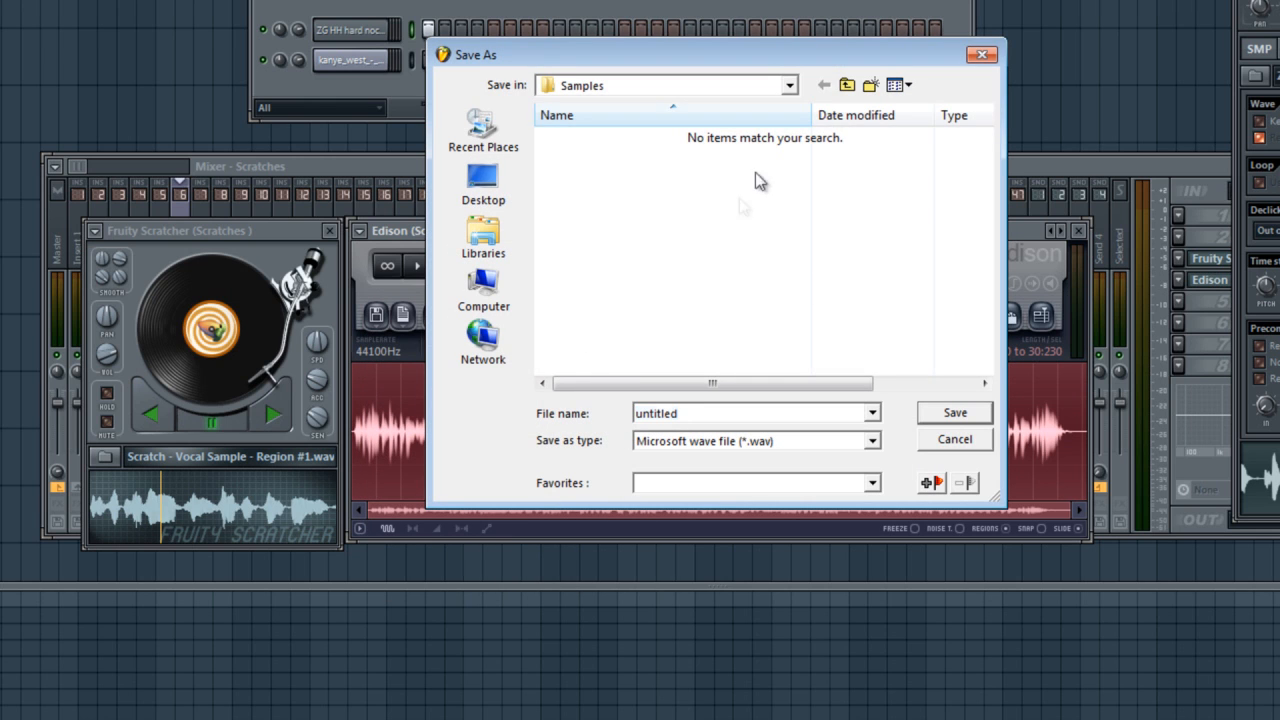
click(848, 86)
click(848, 86)
click(848, 86)
click(848, 86)
click(848, 86)
click(848, 86)
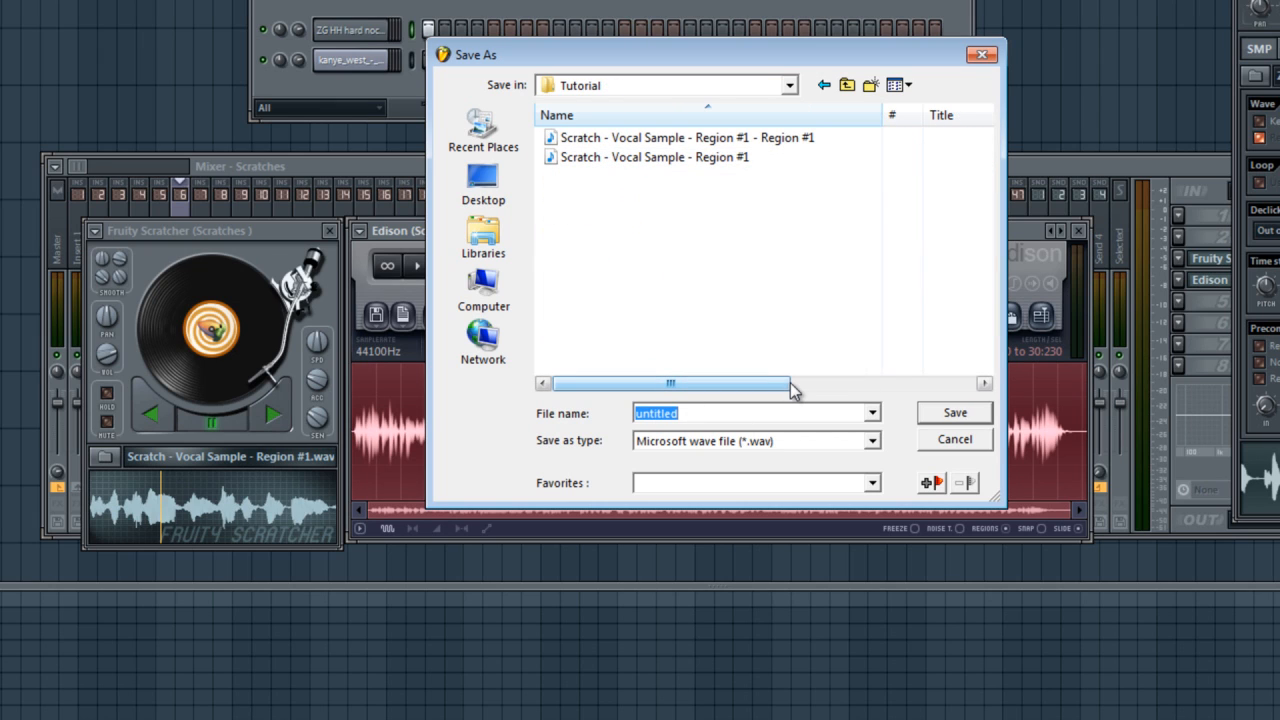
text(Sc)
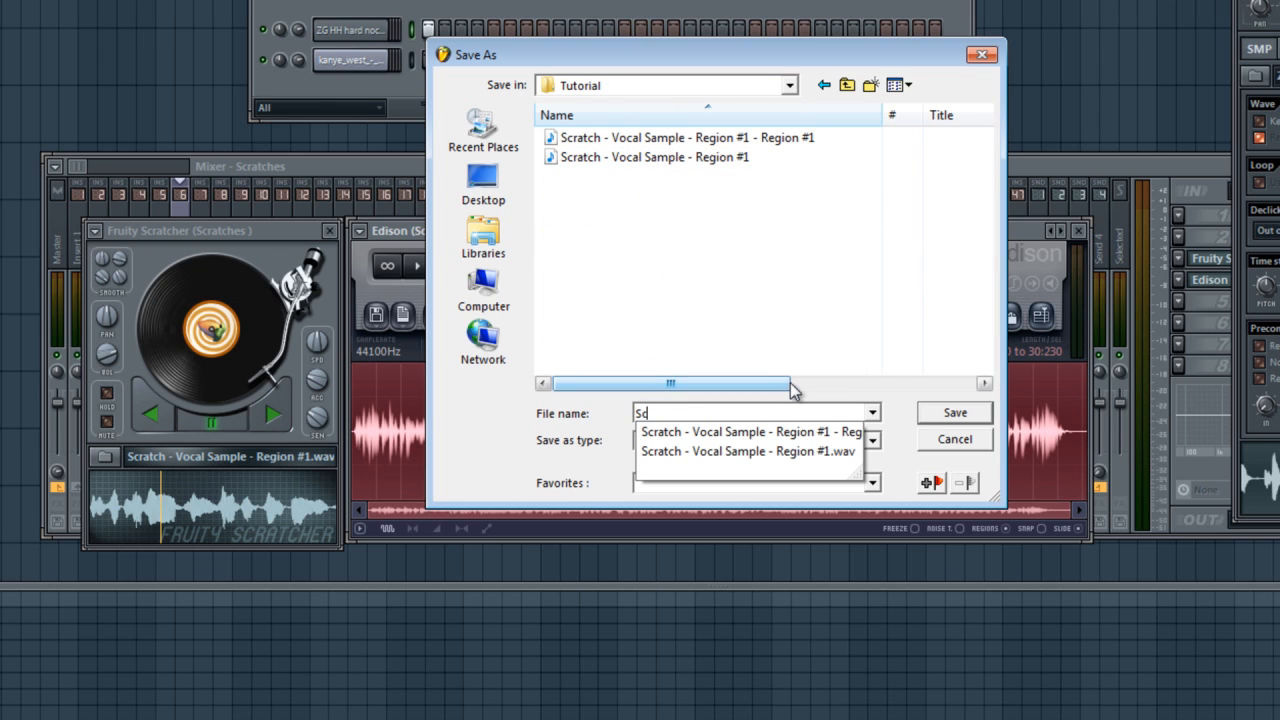
text(ratchFINISHED)
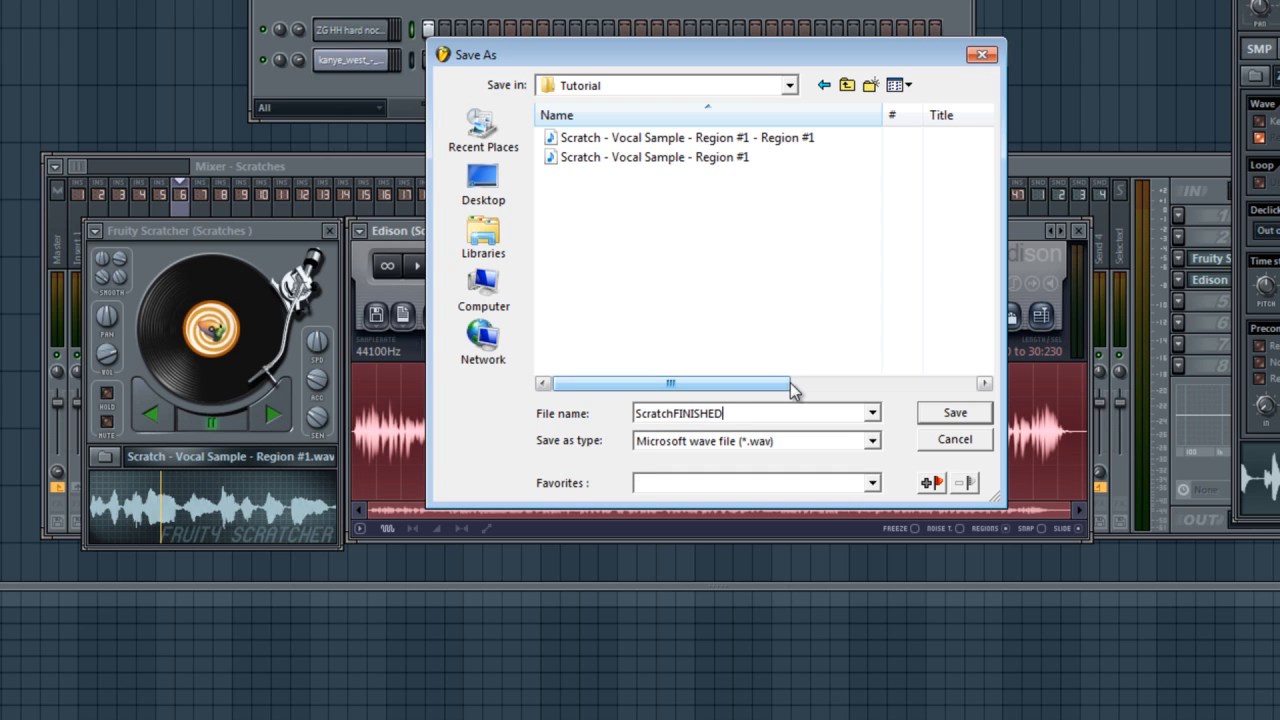
key(Return)
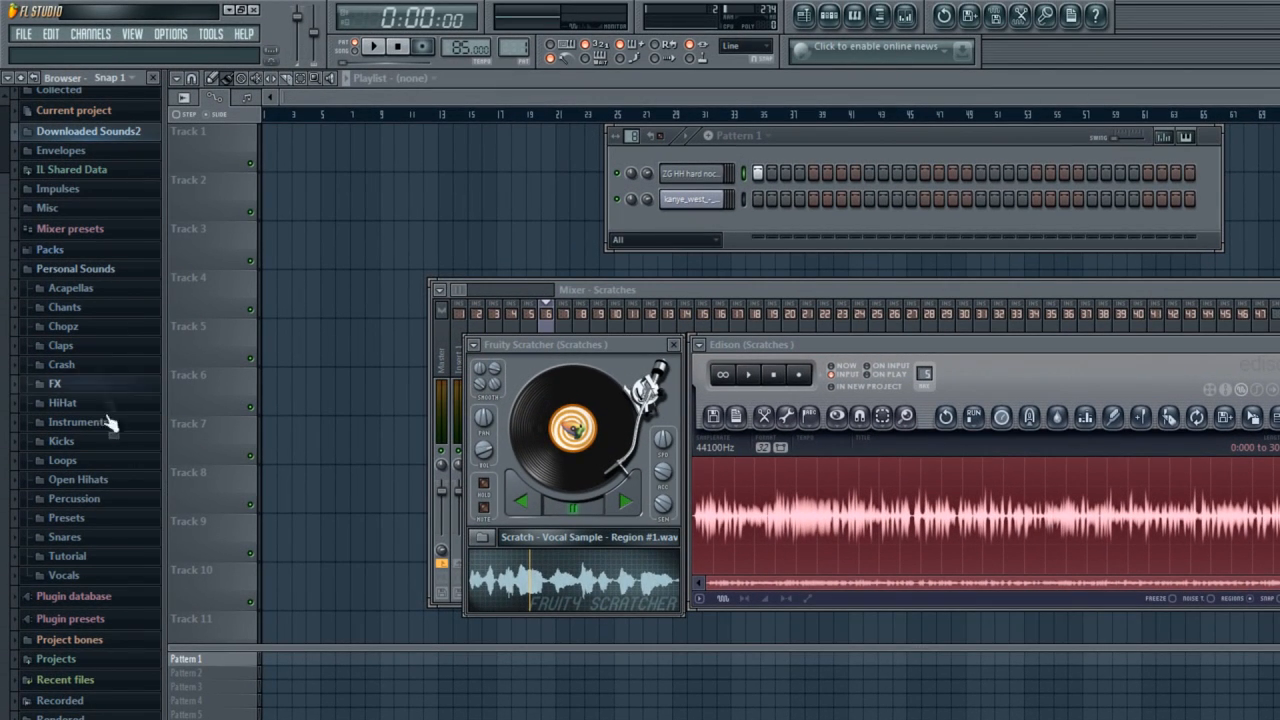
- Place ScratchFINISHED from the Tutorial folder on playlist Track 1, and paint Pattern 1 across the first 16 bars
click(80, 557)
drag(87, 609, 400, 145)
click(829, 15)
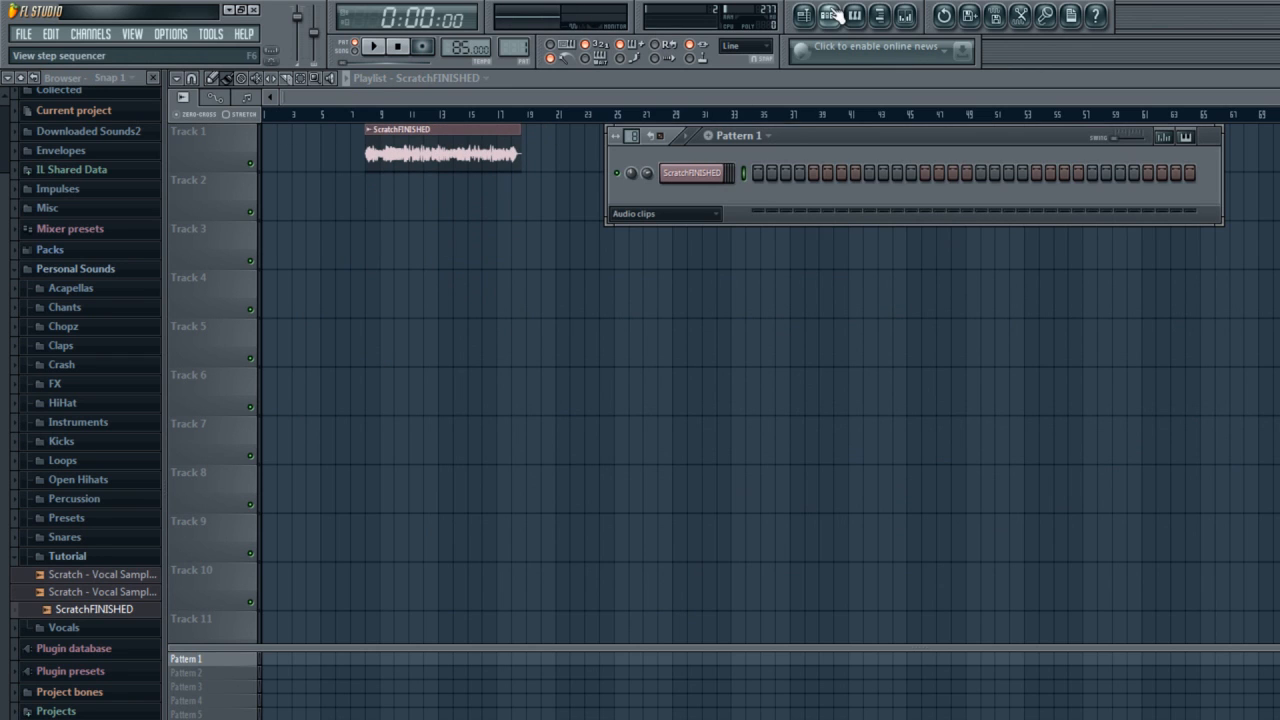
click(668, 214)
click(650, 236)
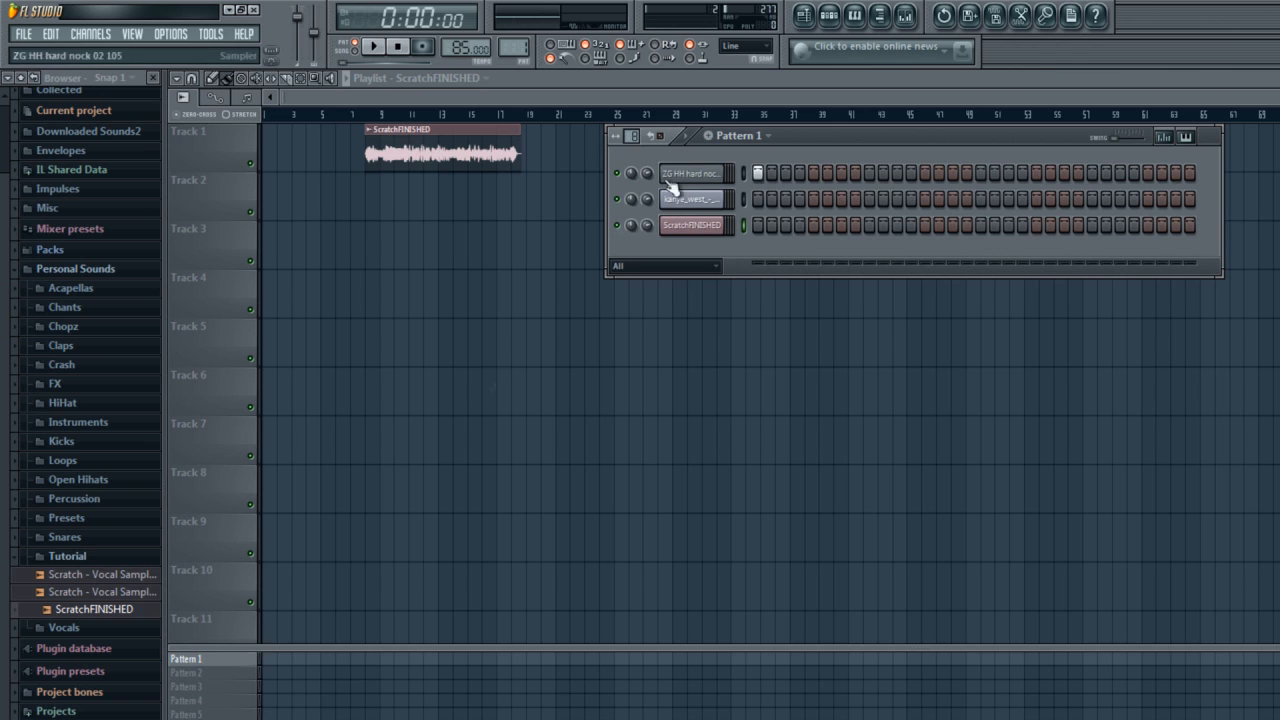
drag(273, 662, 433, 660)
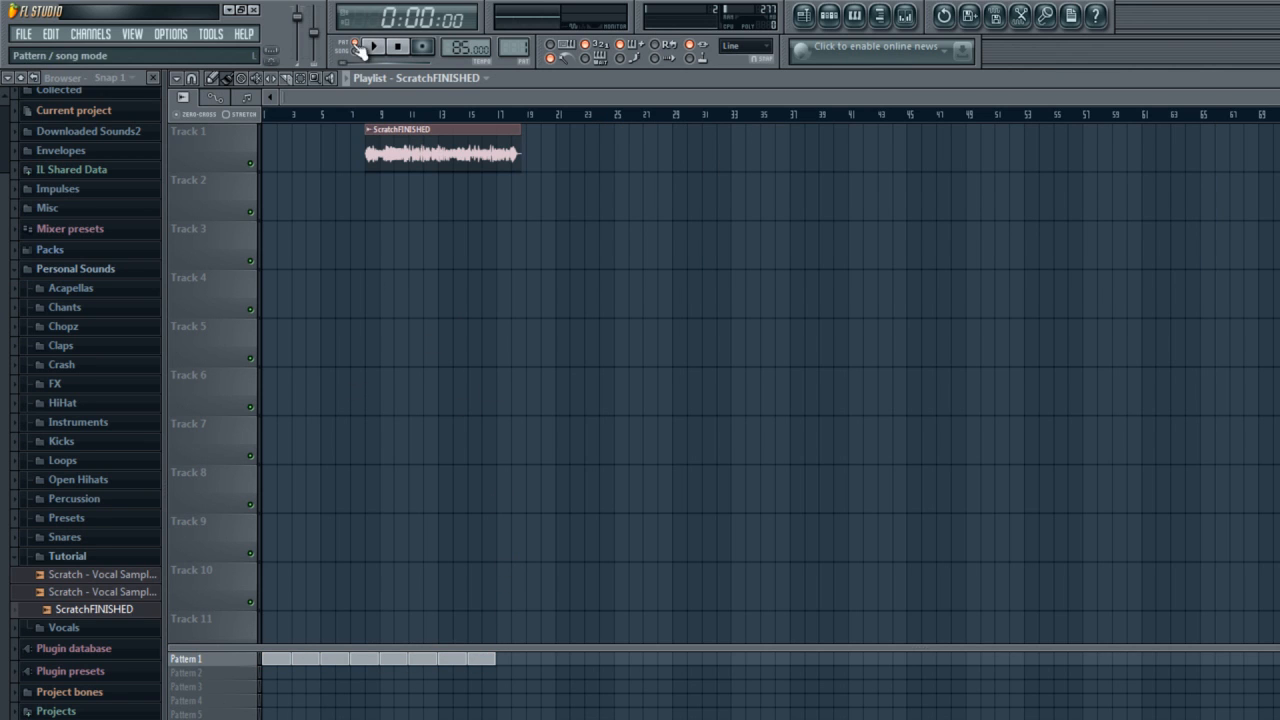
- Close the browser and move the ScratchFINISHED clip to the start of bar 1 on Track 1
click(152, 77)
scroll(287, 318, up, 4)
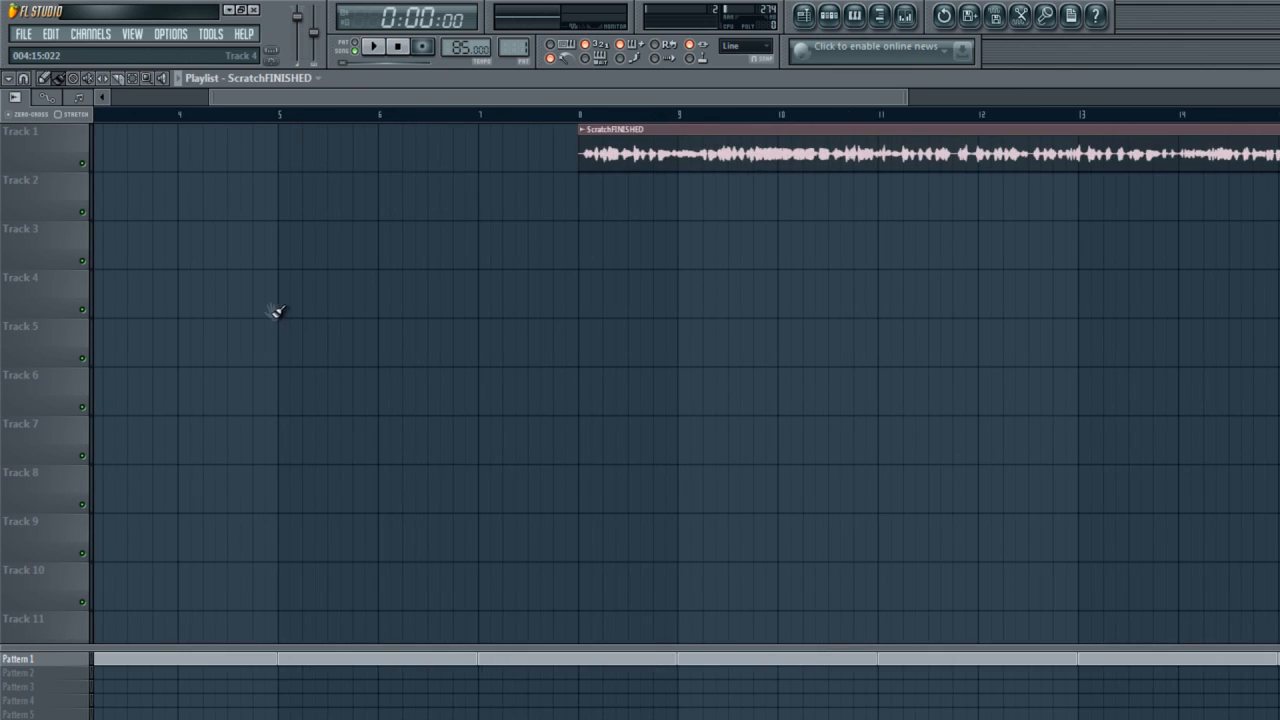
scroll(280, 311, left, 3)
drag(970, 148, 243, 143)
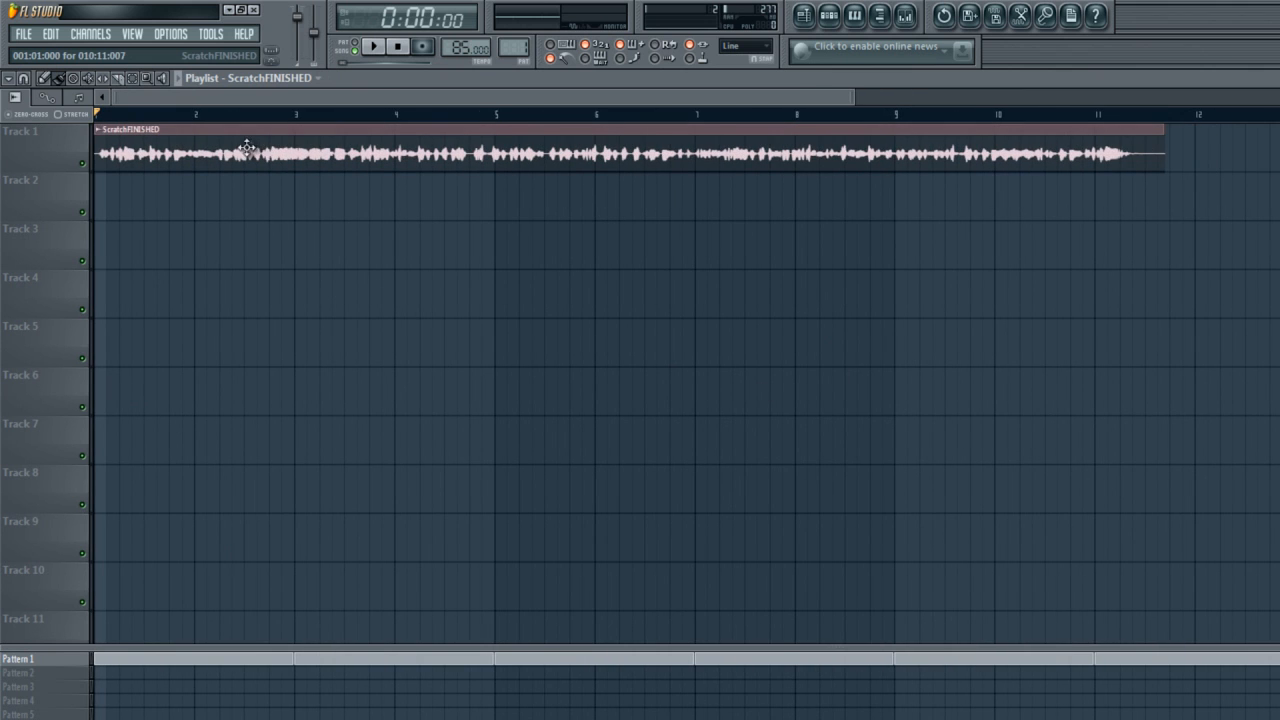
scroll(122, 235, up, 3)
drag(124, 233, 700, 195)
- Send the drum loop channel's step to the piano roll as a one-bar C5 note and return to the playlist
click(836, 17)
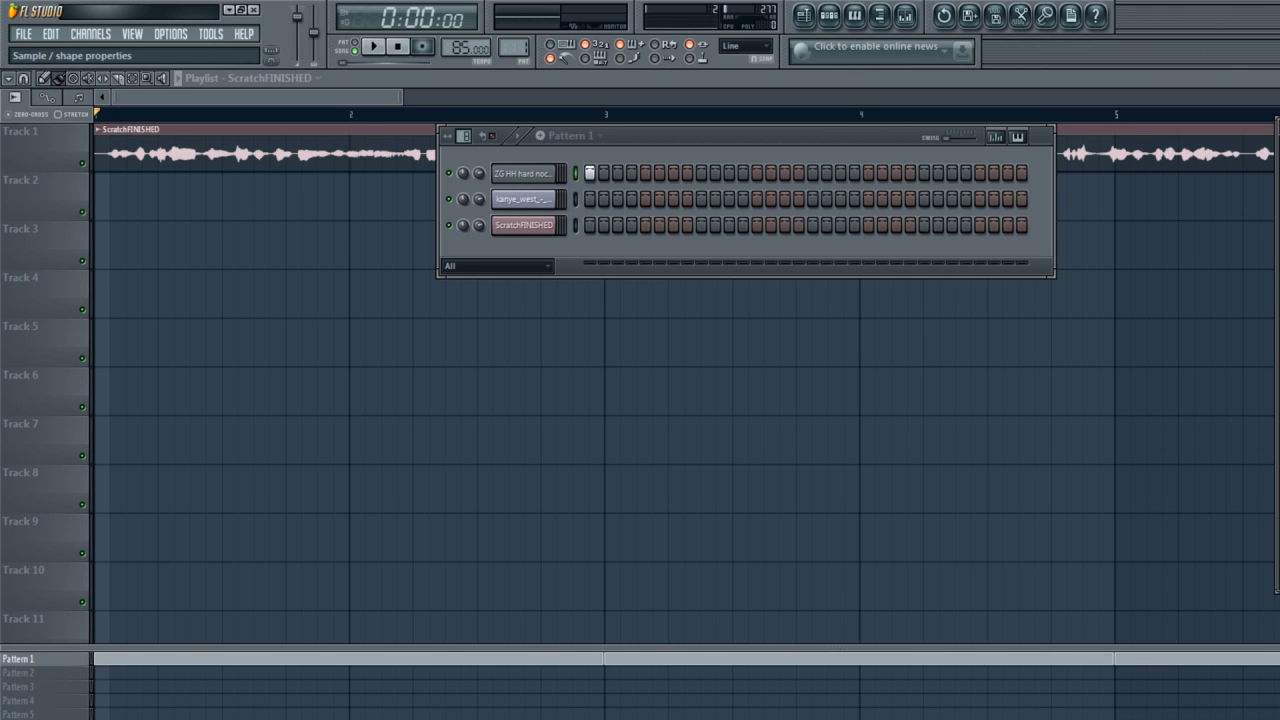
right_click(546, 168)
click(605, 172)
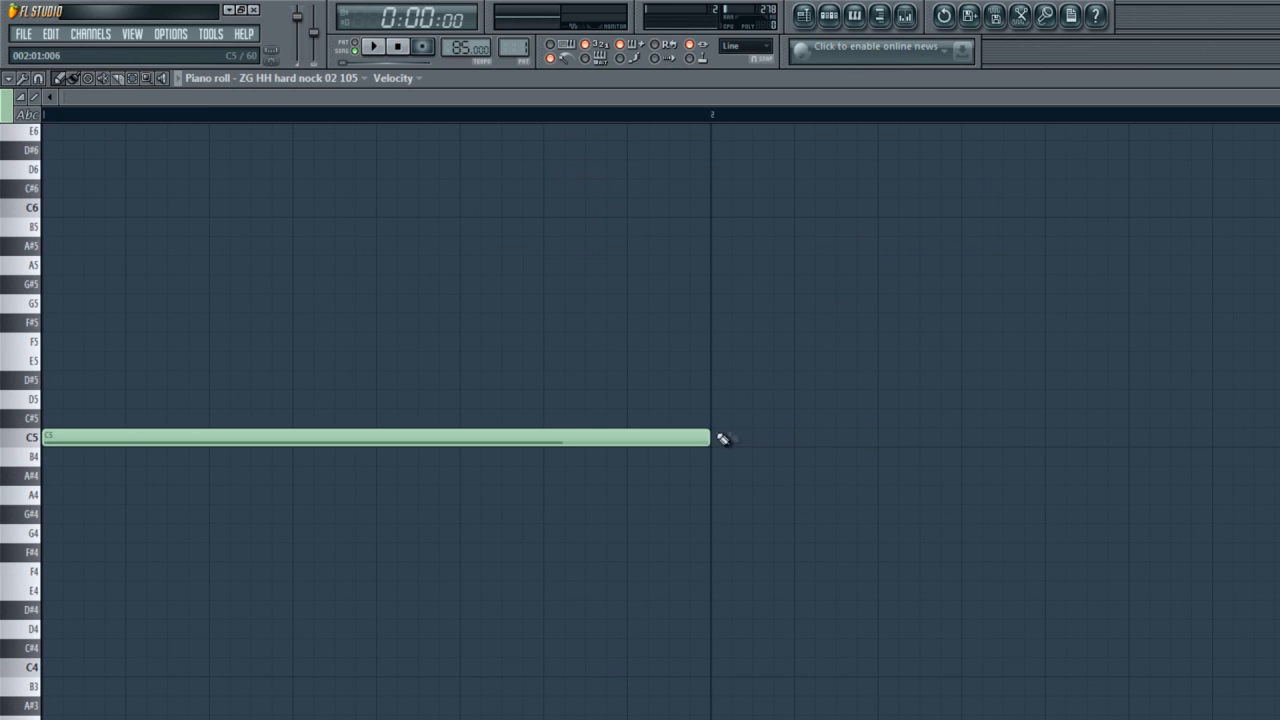
click(1279, 78)
key(F6)
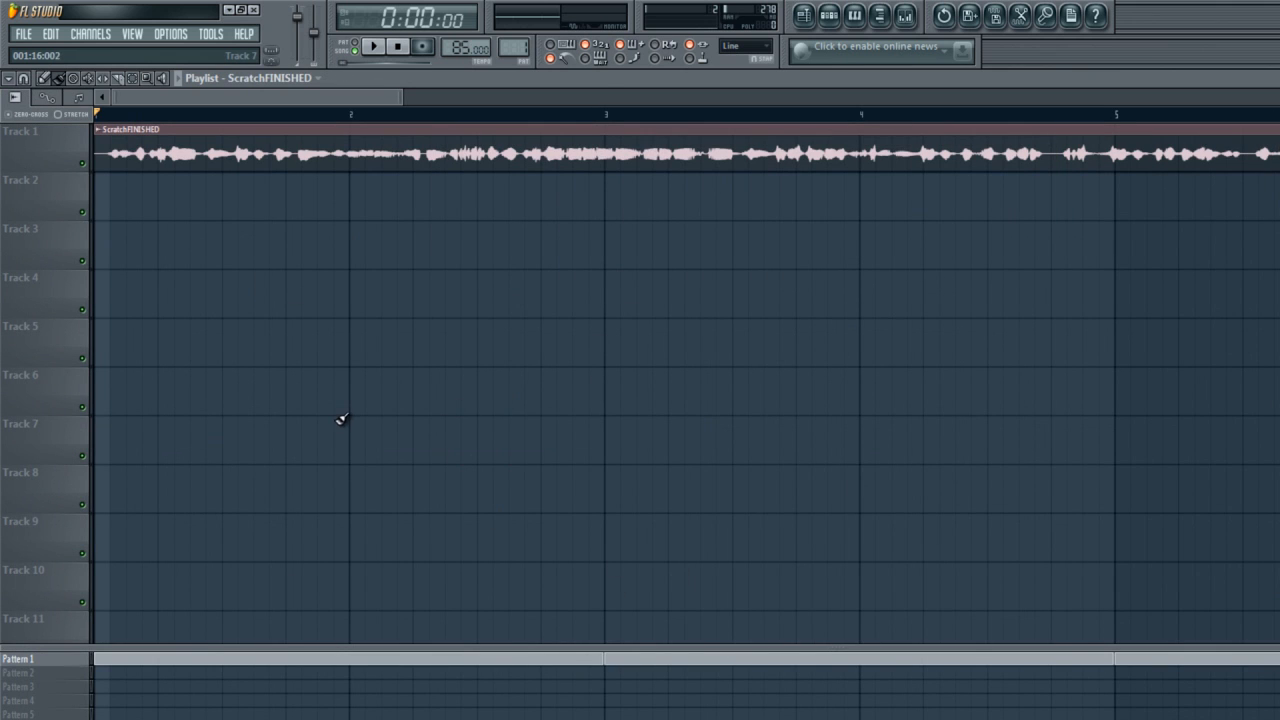
- Cut off the first step of the ScratchFINISHED clip and shift the remainder to start at 001:01:014
scroll(340, 419, down, 4)
scroll(114, 303, up, 5)
drag(214, 257, 1210, 250)
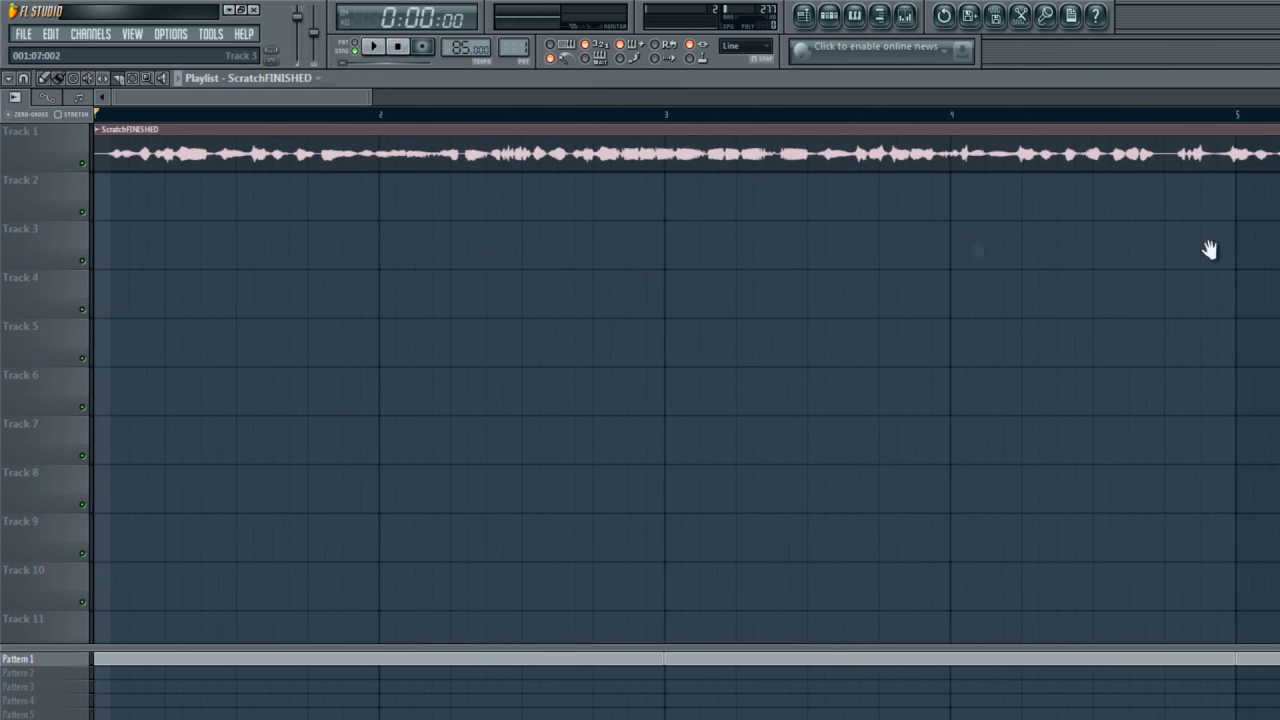
scroll(120, 190, up, 5)
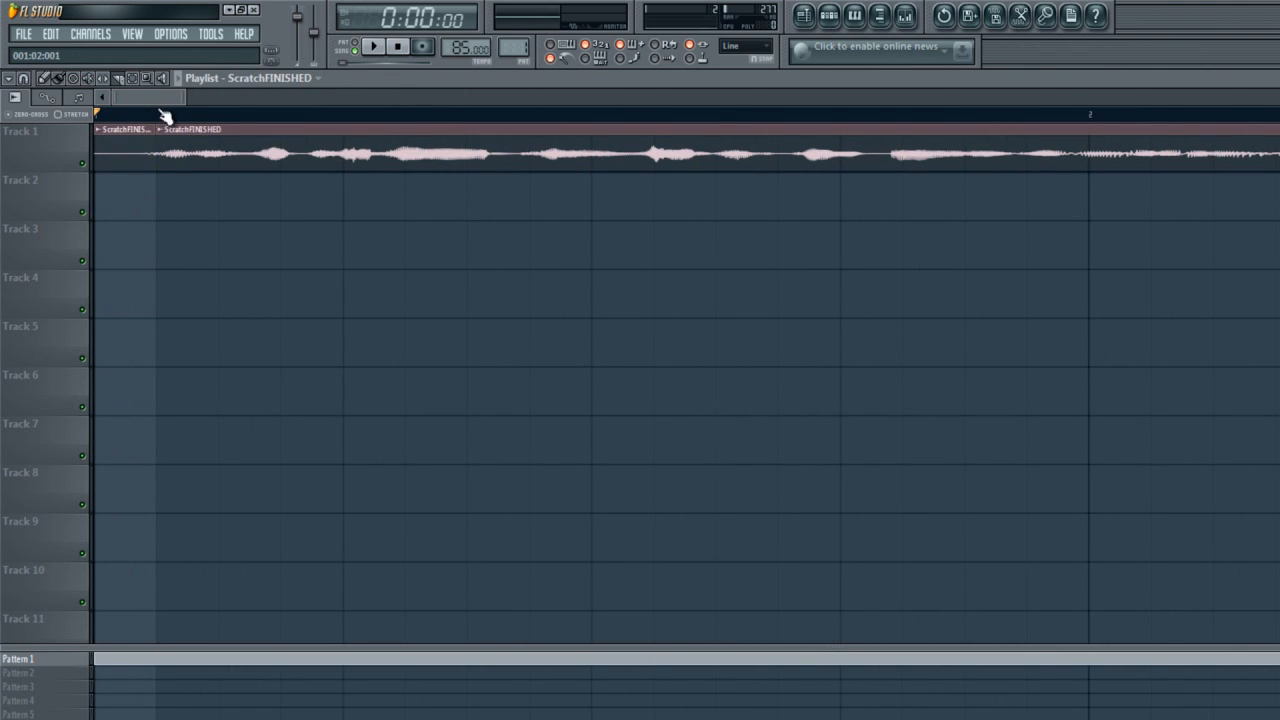
drag(123, 163, 185, 163)
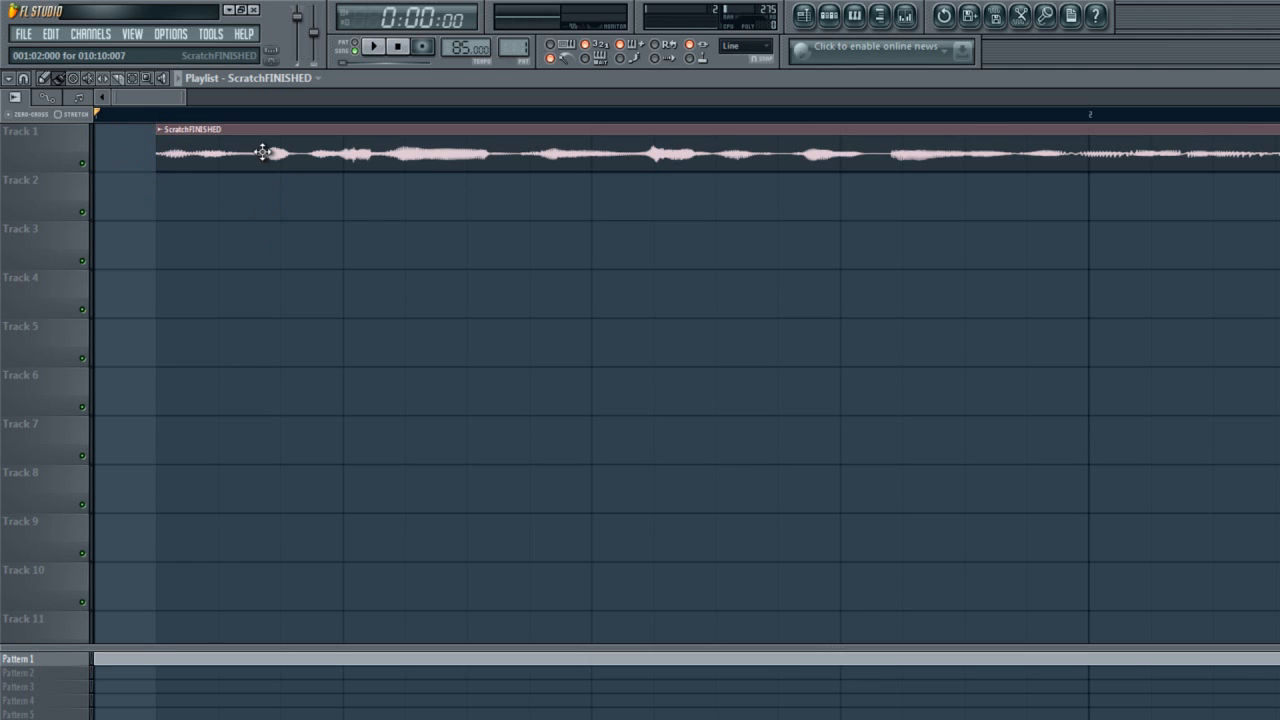
drag(300, 153, 275, 157)
- Play the scratch over the drum loop, and trim the clip by slicing it midway through bar 2 and deleting the rest
key(space)
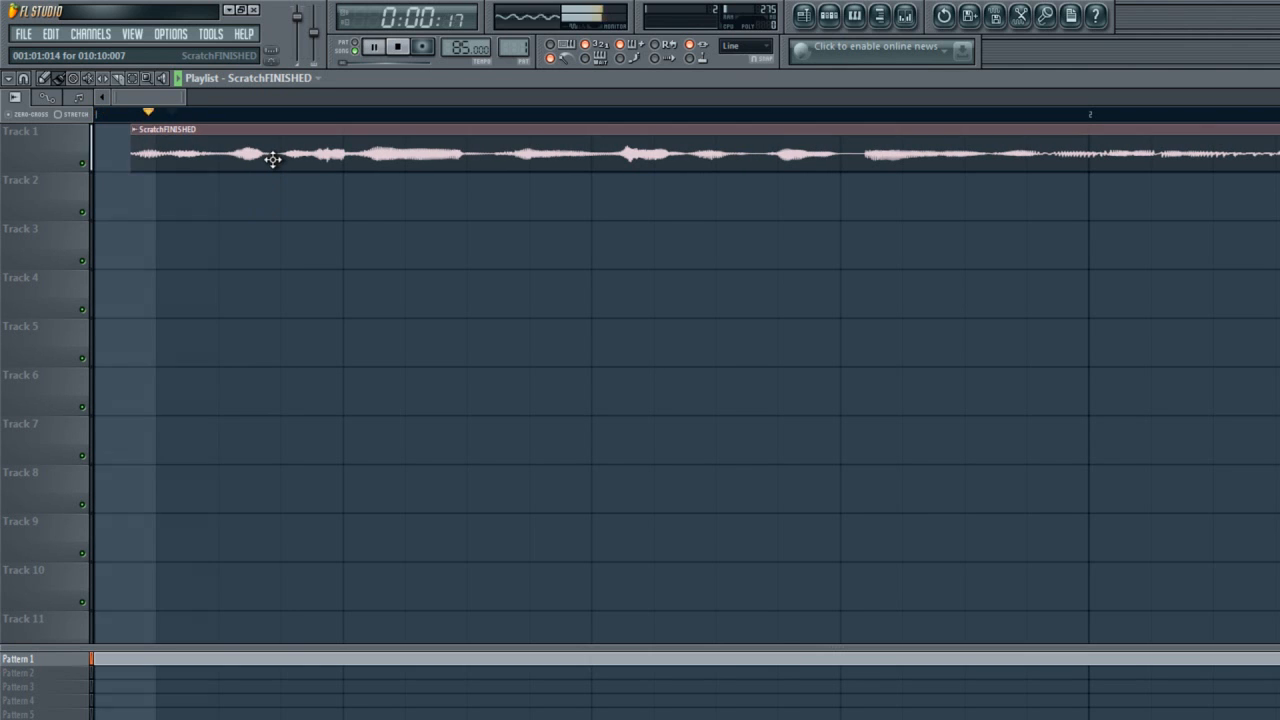
scroll(888, 357, down, 2)
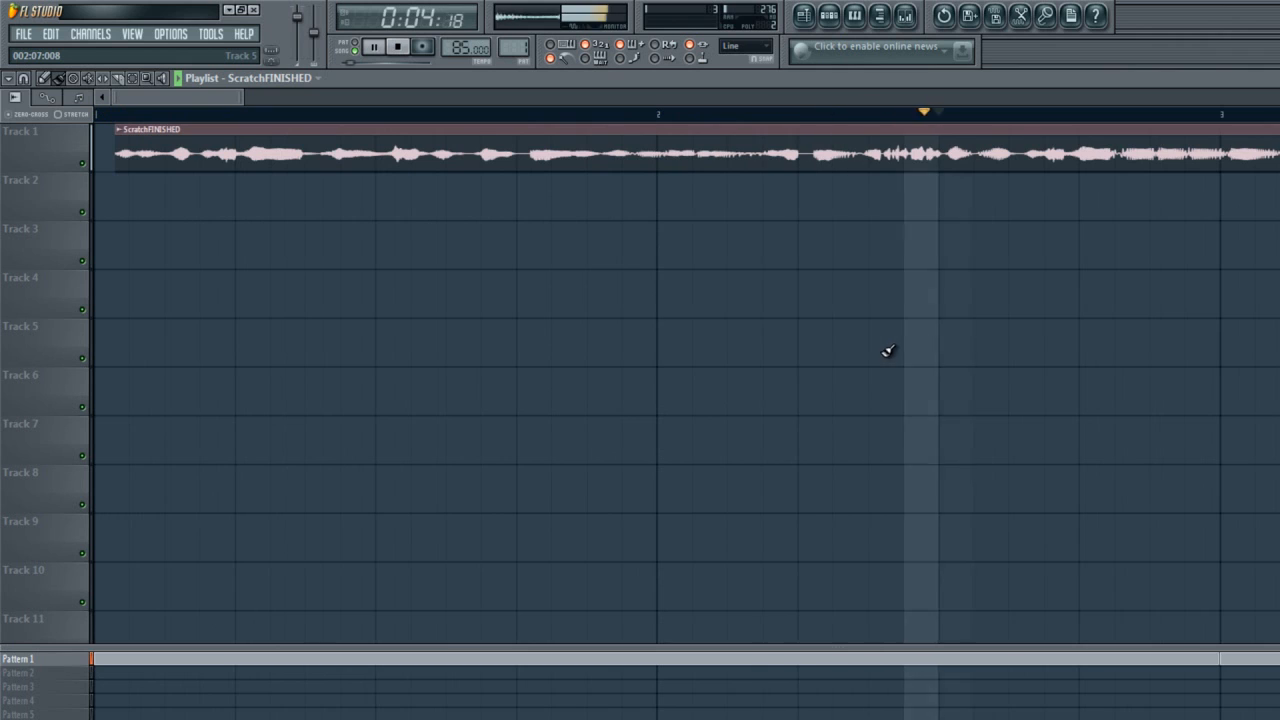
key(space)
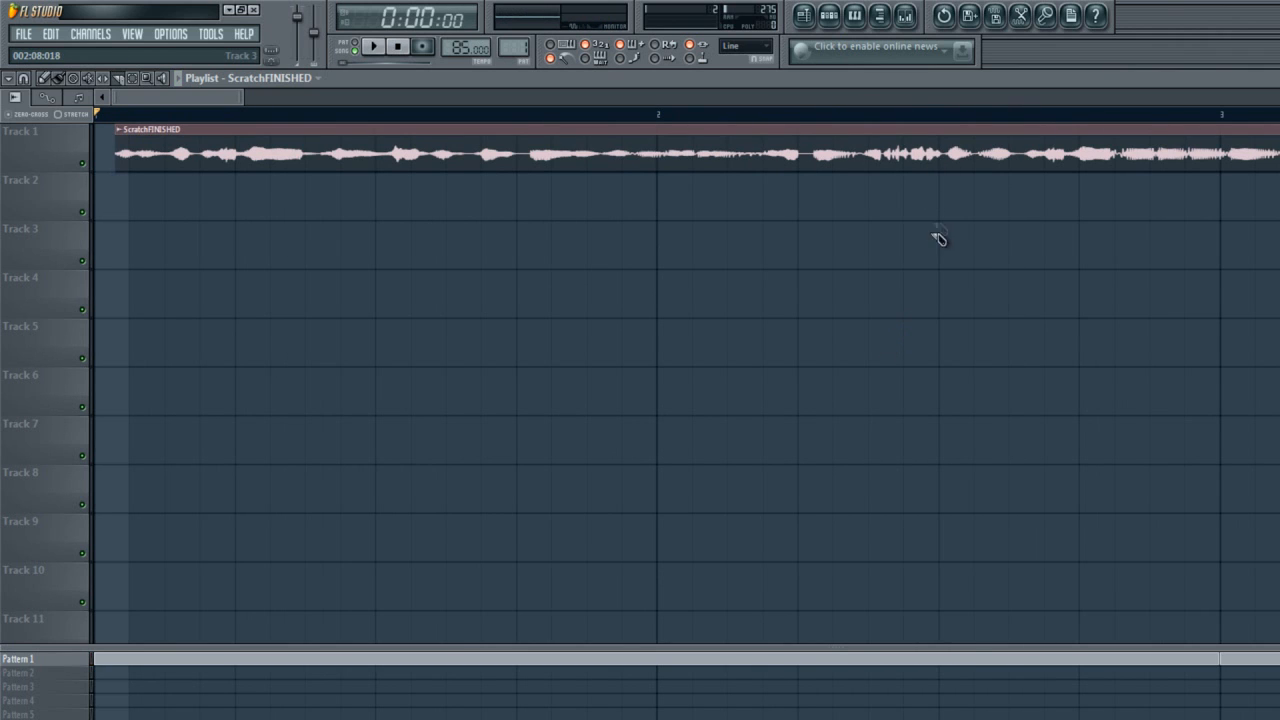
click(948, 132)
right_click(971, 152)
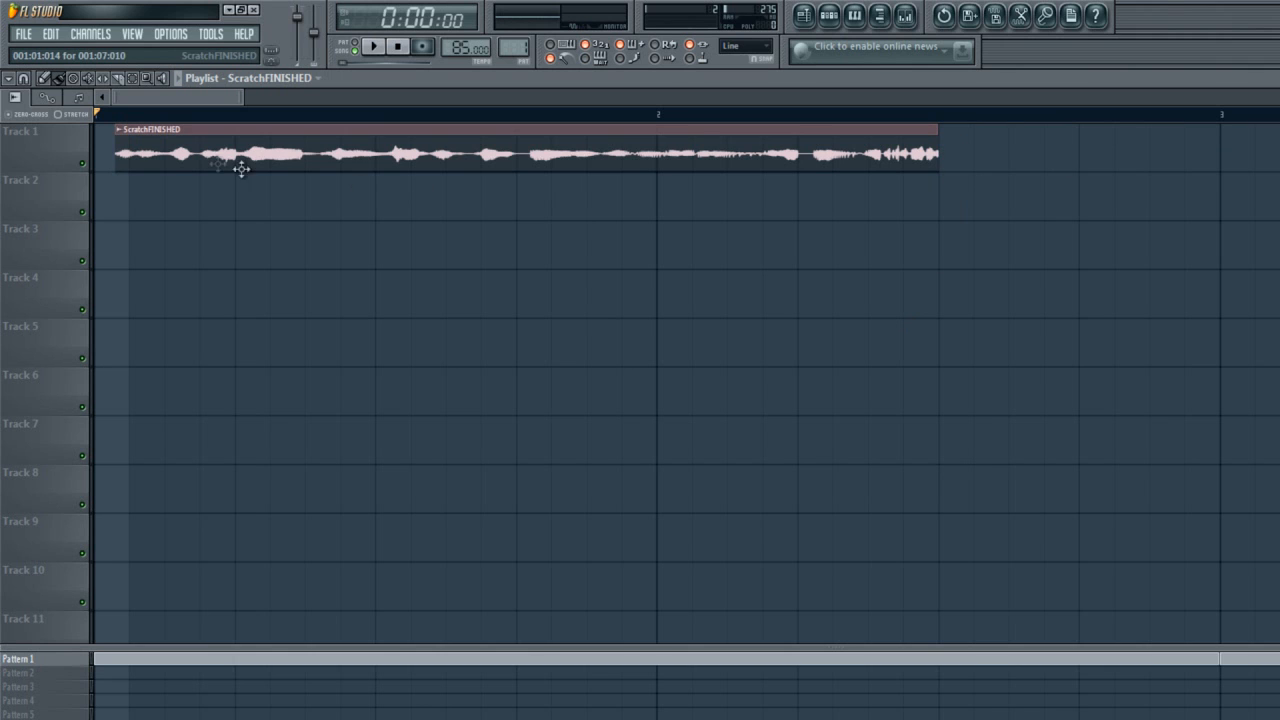
- Play the opening of the trimmed clip to find the cut point, and slice the clip at 001:03
key(space)
key(space)
key(space)
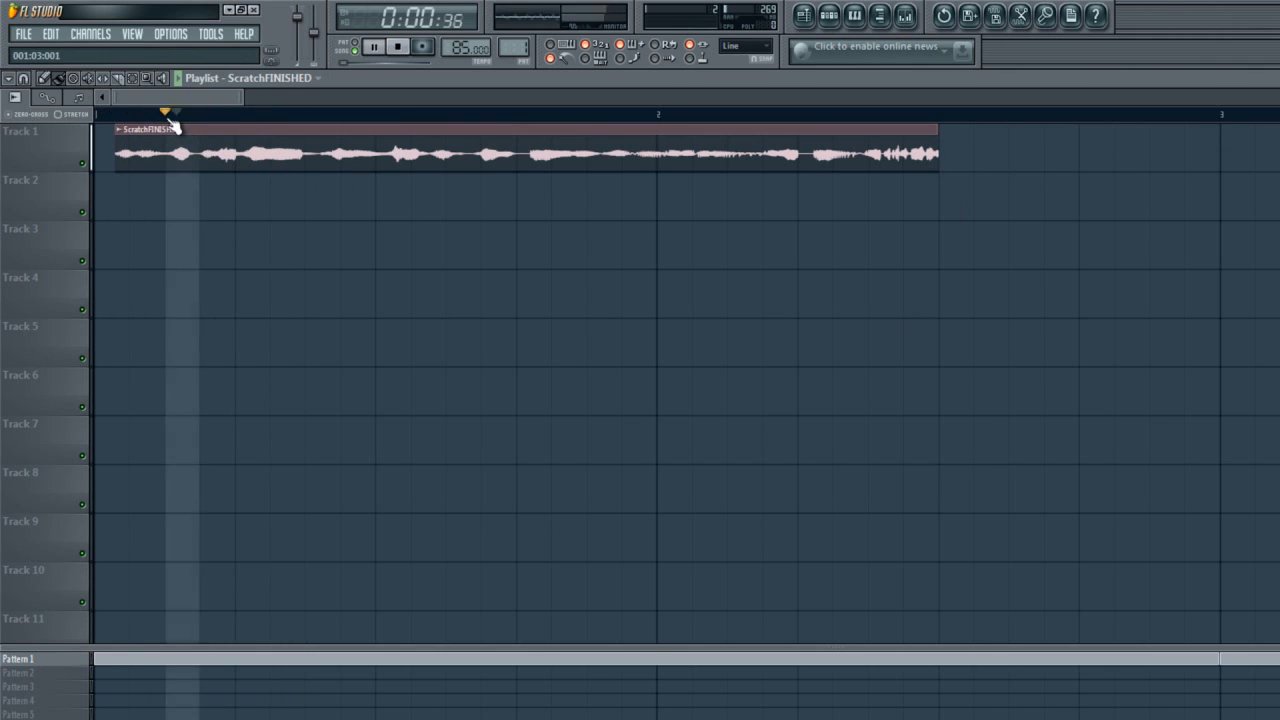
key(space)
scroll(172, 190, up, 2)
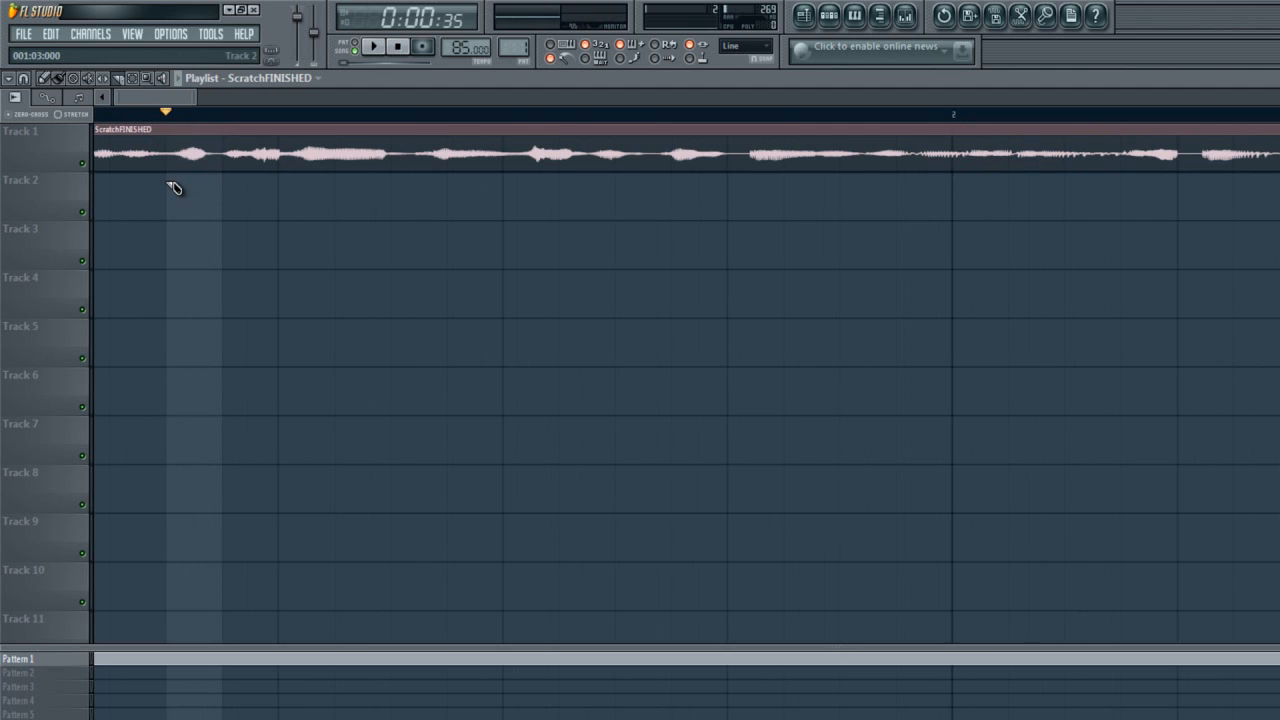
click(172, 160)
scroll(215, 218, down, 2)
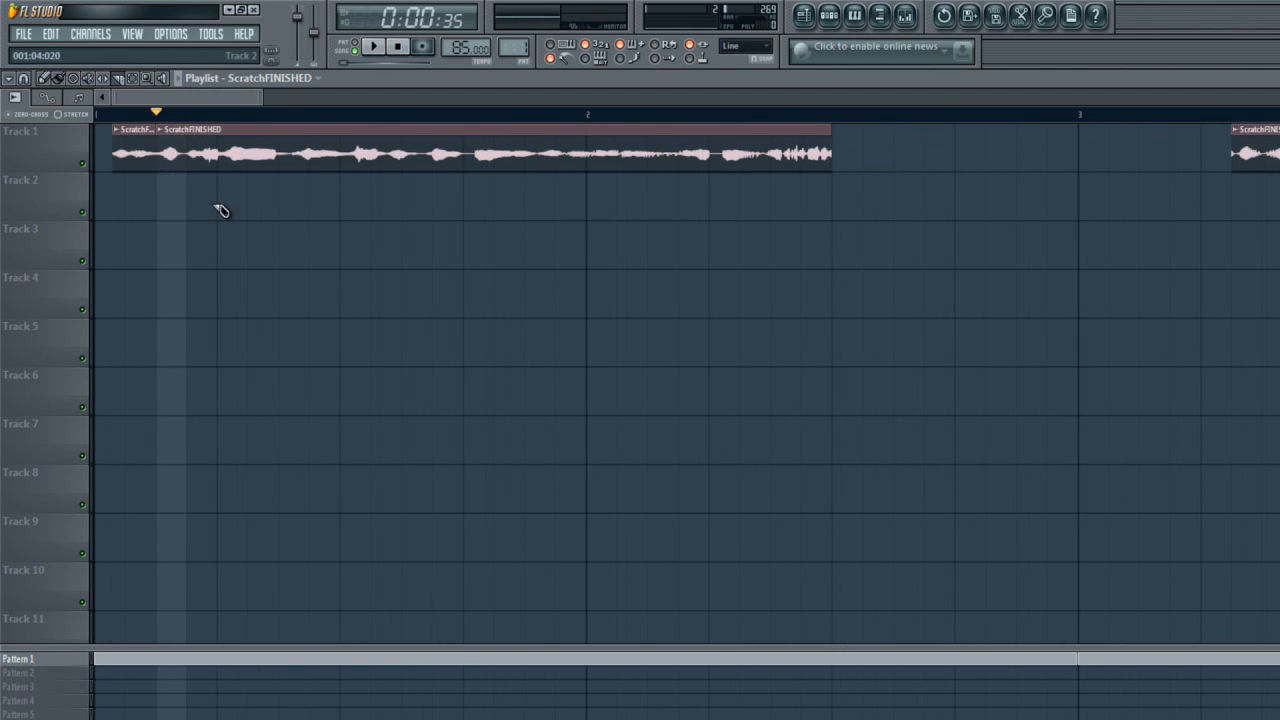
- Place a copy of the longer scratch slice directly after the first phrase on Track 1 and play the arrangement
click(829, 129)
key(space)
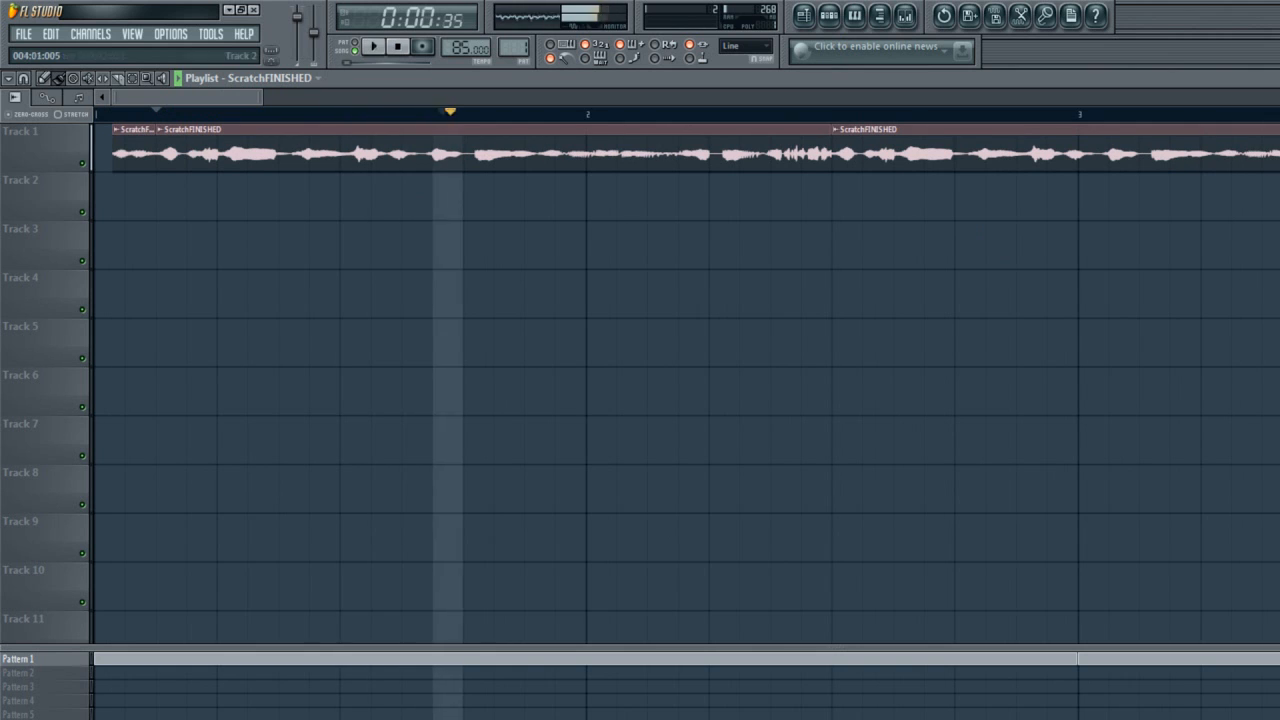
key(space)
click(374, 46)
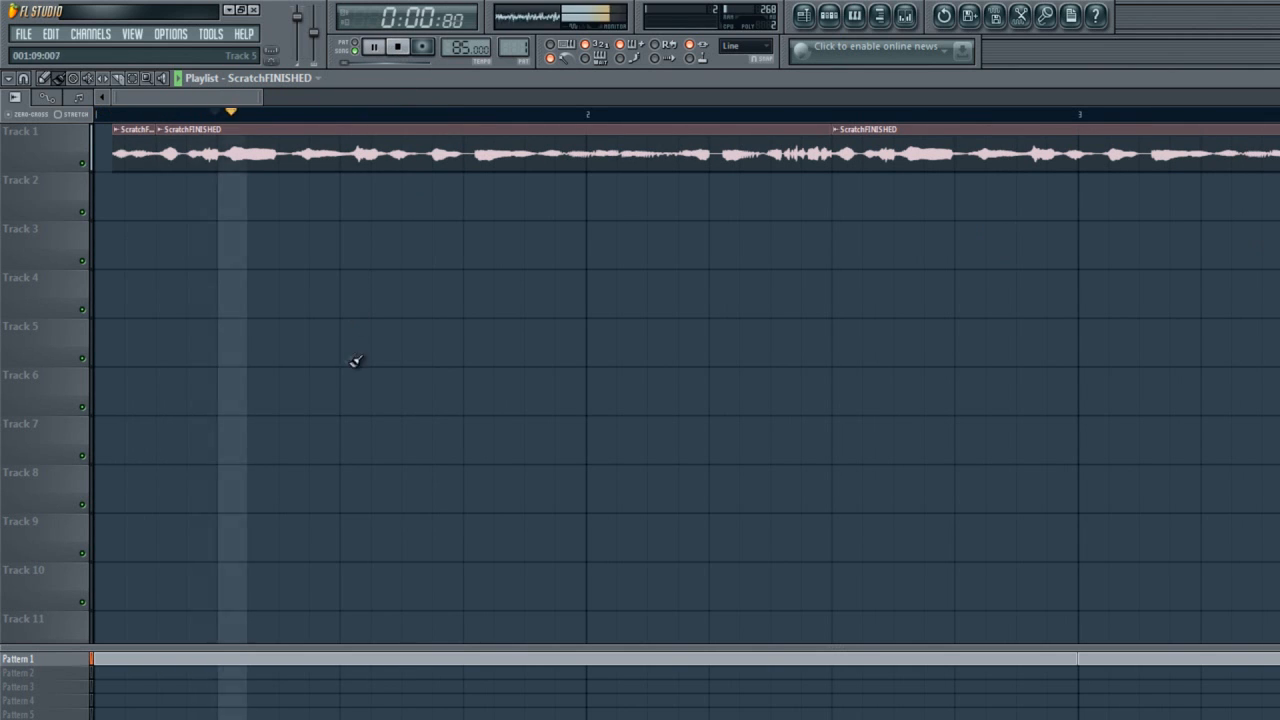
- Shift the second scratch clip on Track 1 earlier to start at 002:06:019, overlapping the first phrase, and play the transition
scroll(461, 347, down, 2)
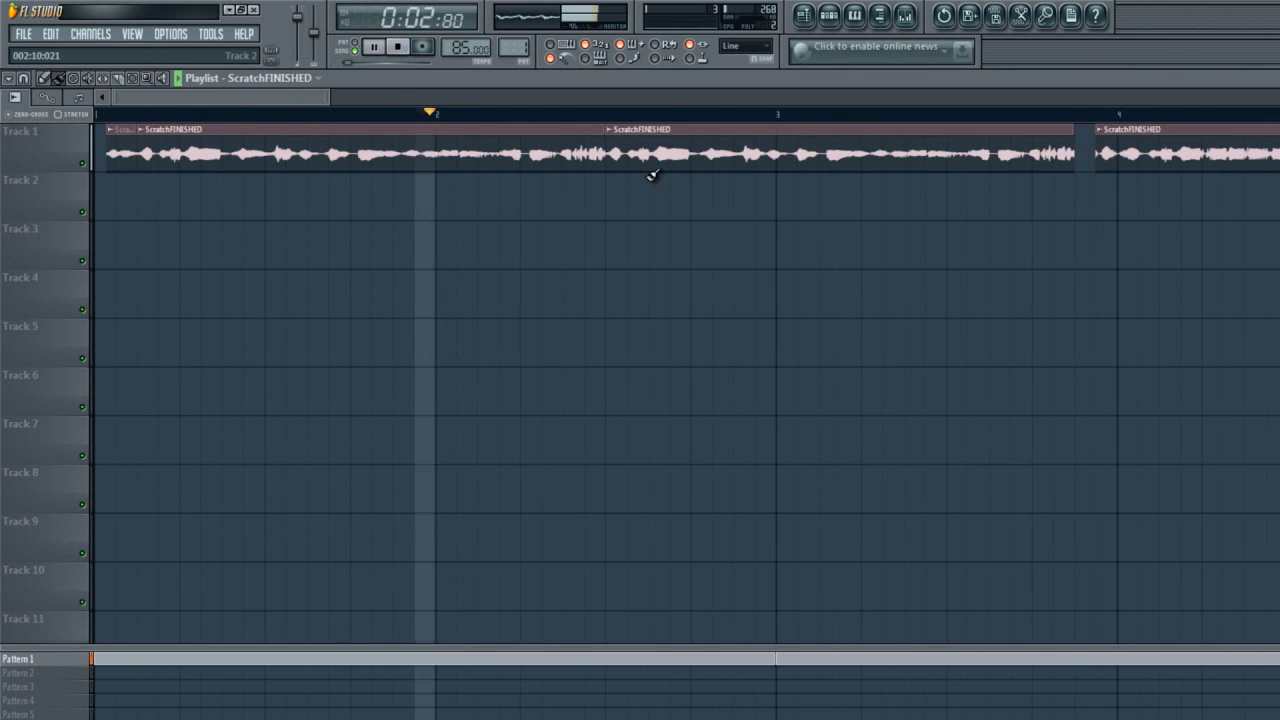
key(space)
scroll(594, 194, up, 3)
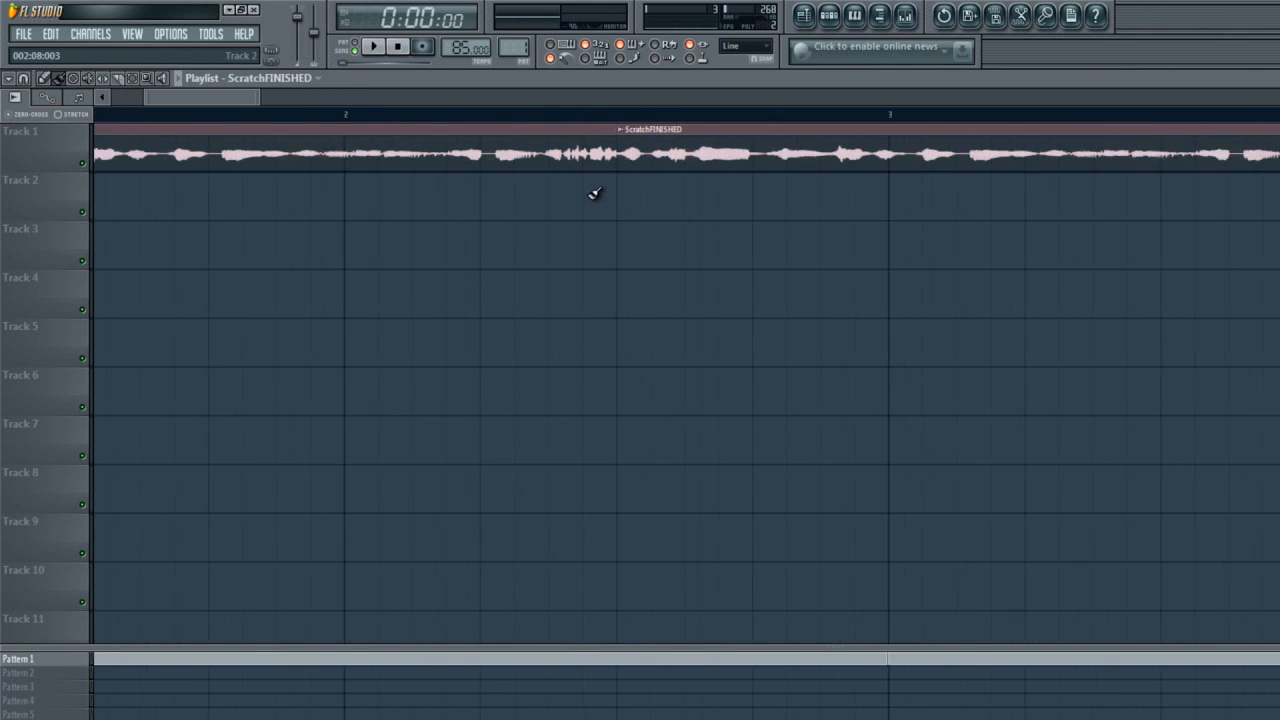
drag(637, 129, 528, 129)
drag(700, 143, 580, 162)
key(space)
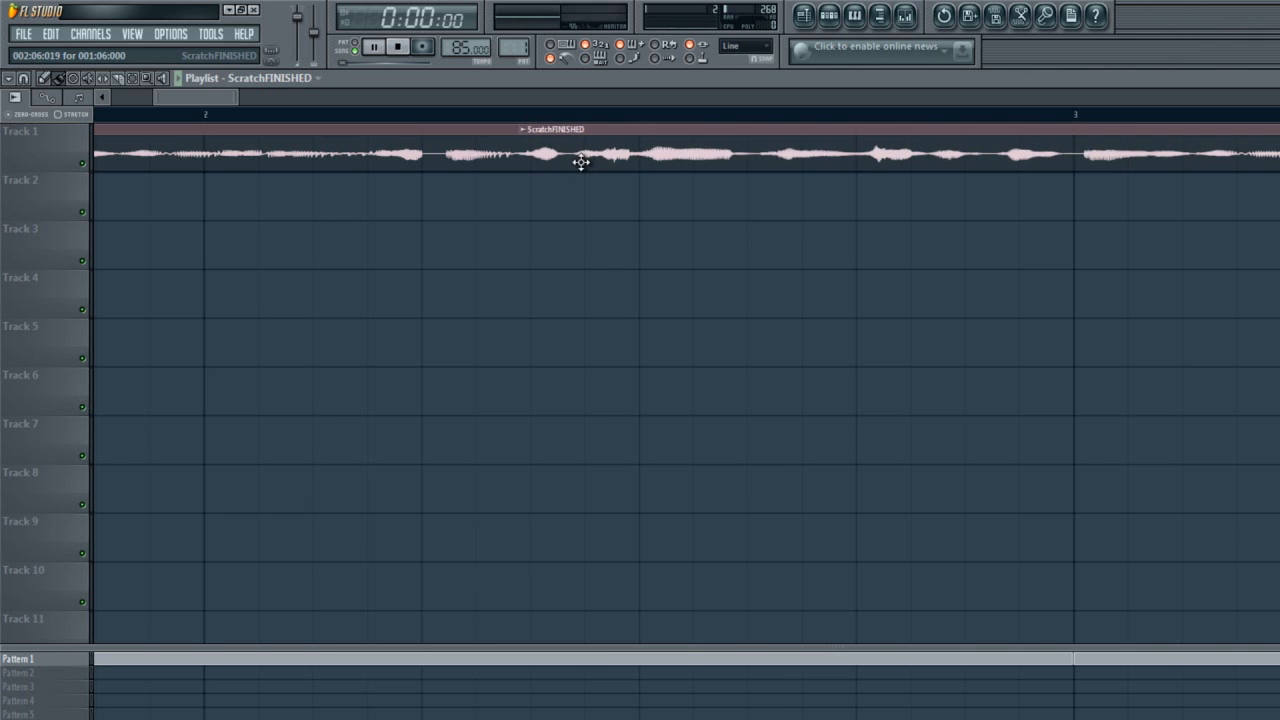
scroll(468, 229, down, 5)
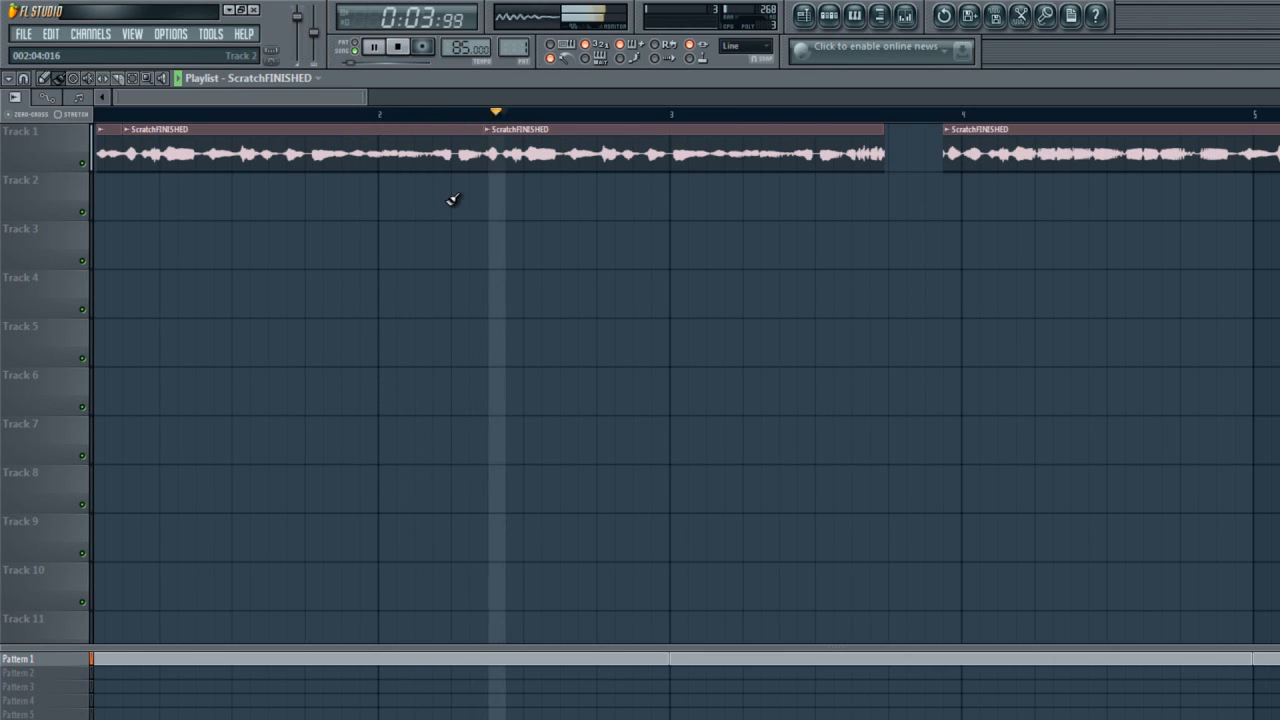
key(space)
- Move the second scratch clip on Track 1 later so it starts right at the end of the first phrase
scroll(520, 165, up, 4)
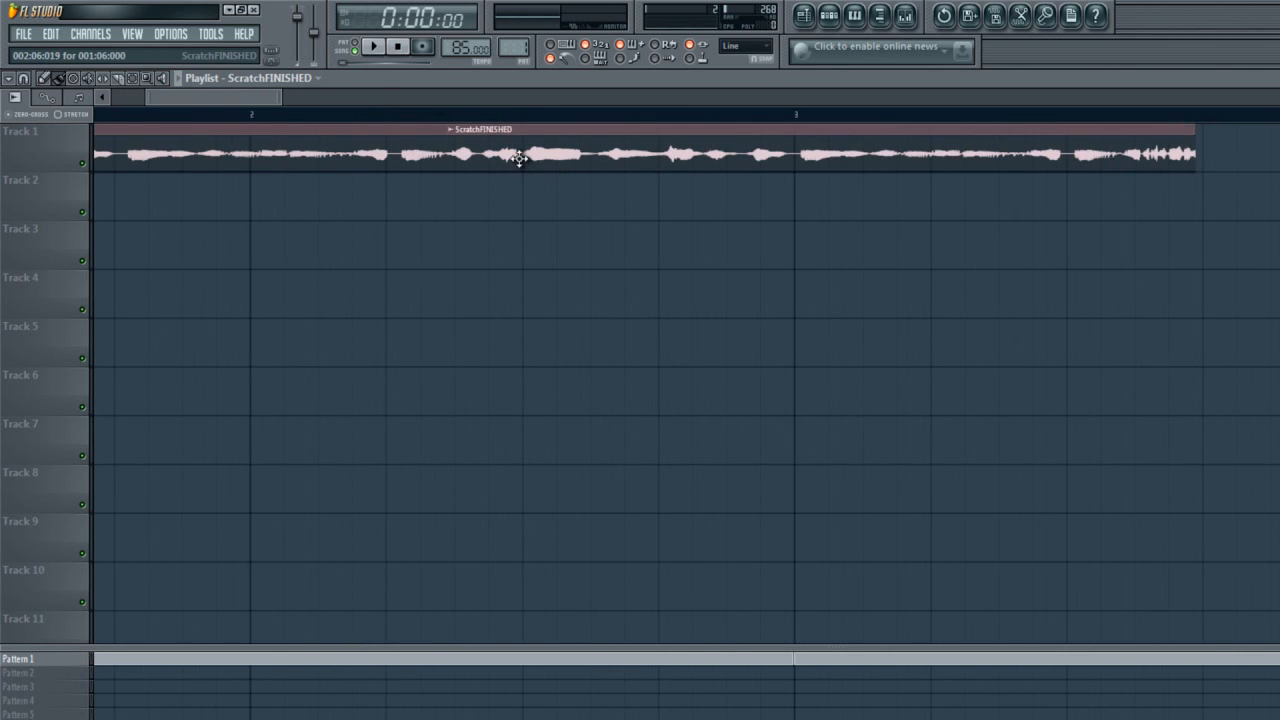
drag(521, 156, 572, 174)
drag(452, 134, 480, 157)
scroll(449, 194, down, 3)
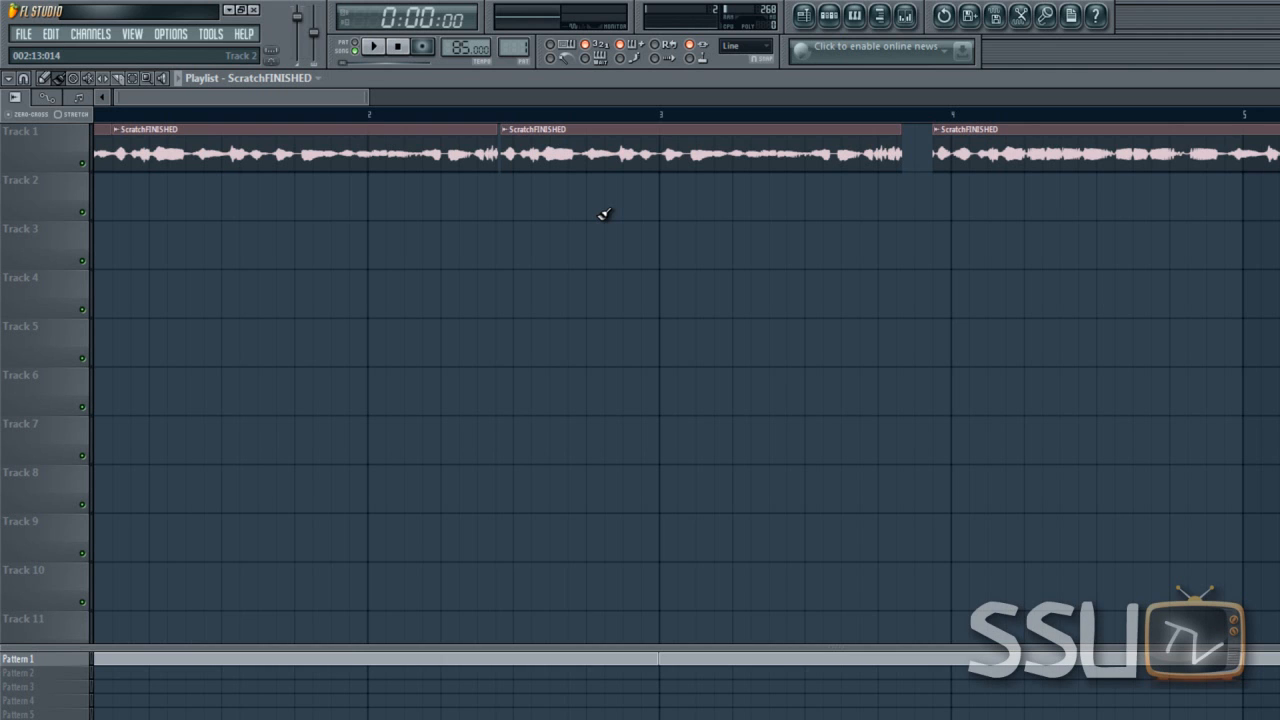
- Open the mixer and the step sequencer over the full playlist arrangement
scroll(784, 253, down, 7)
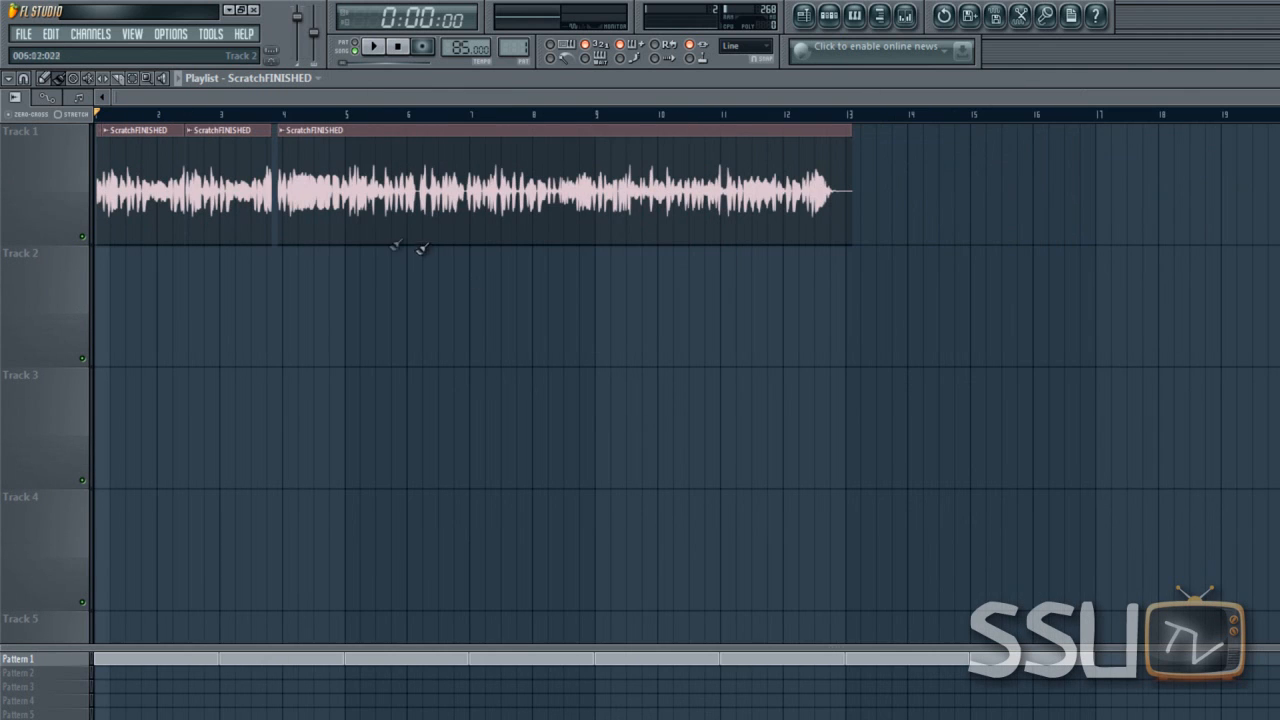
scroll(385, 363, down, 2)
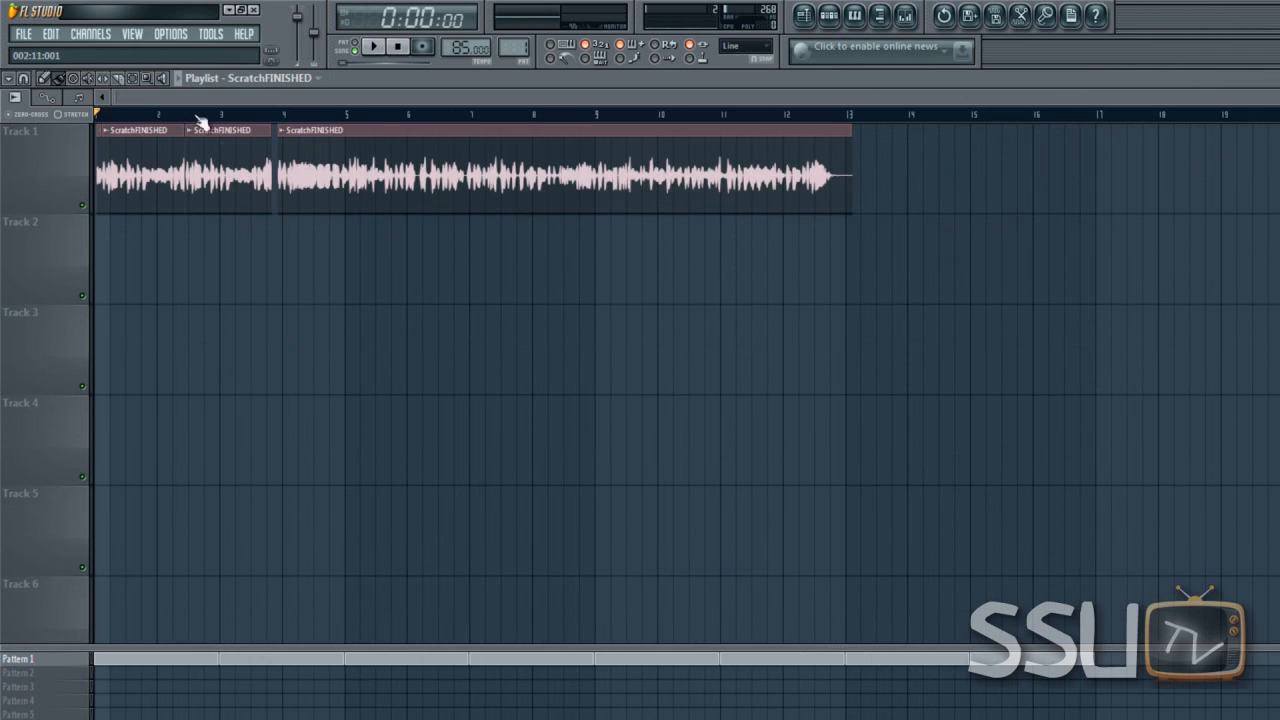
click(905, 15)
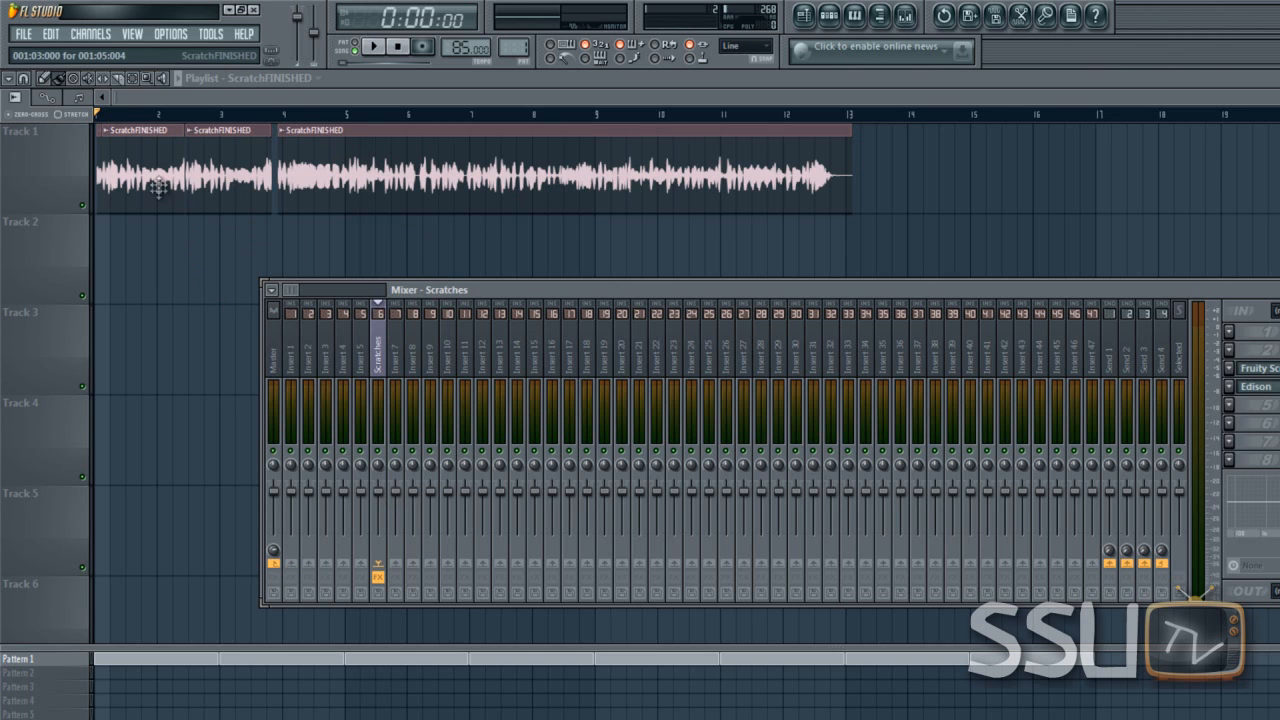
key(F6)
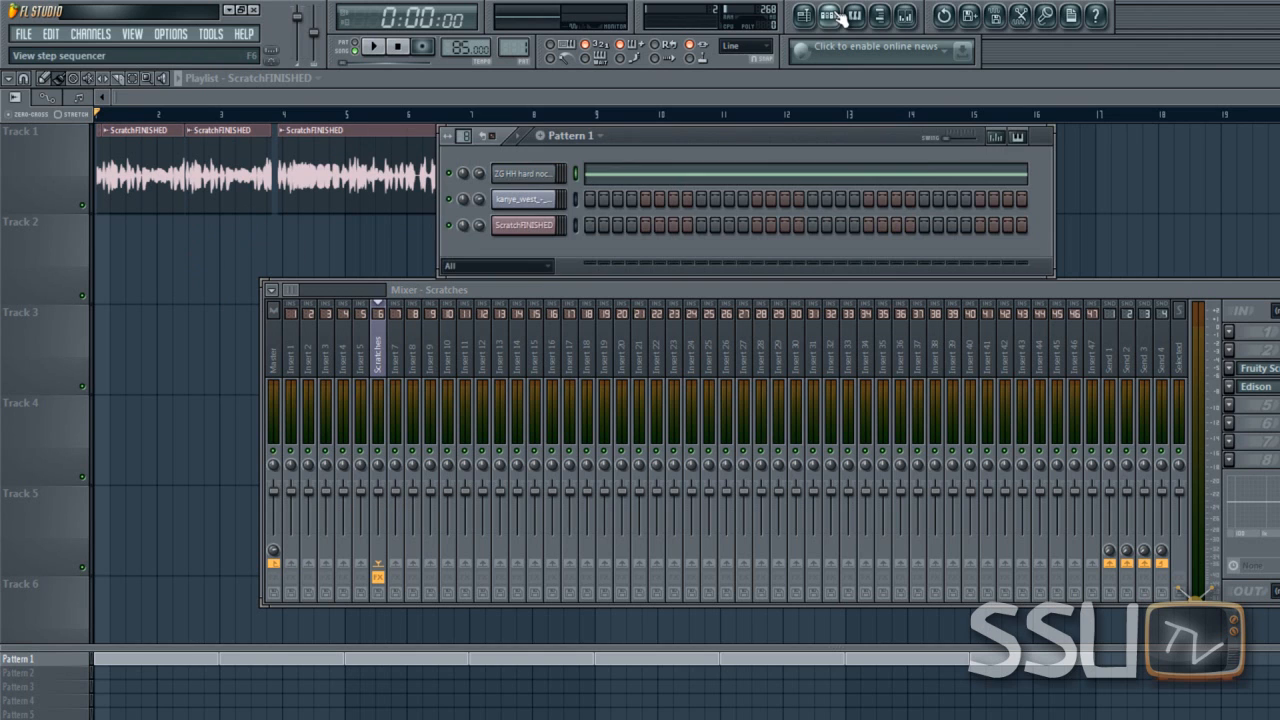